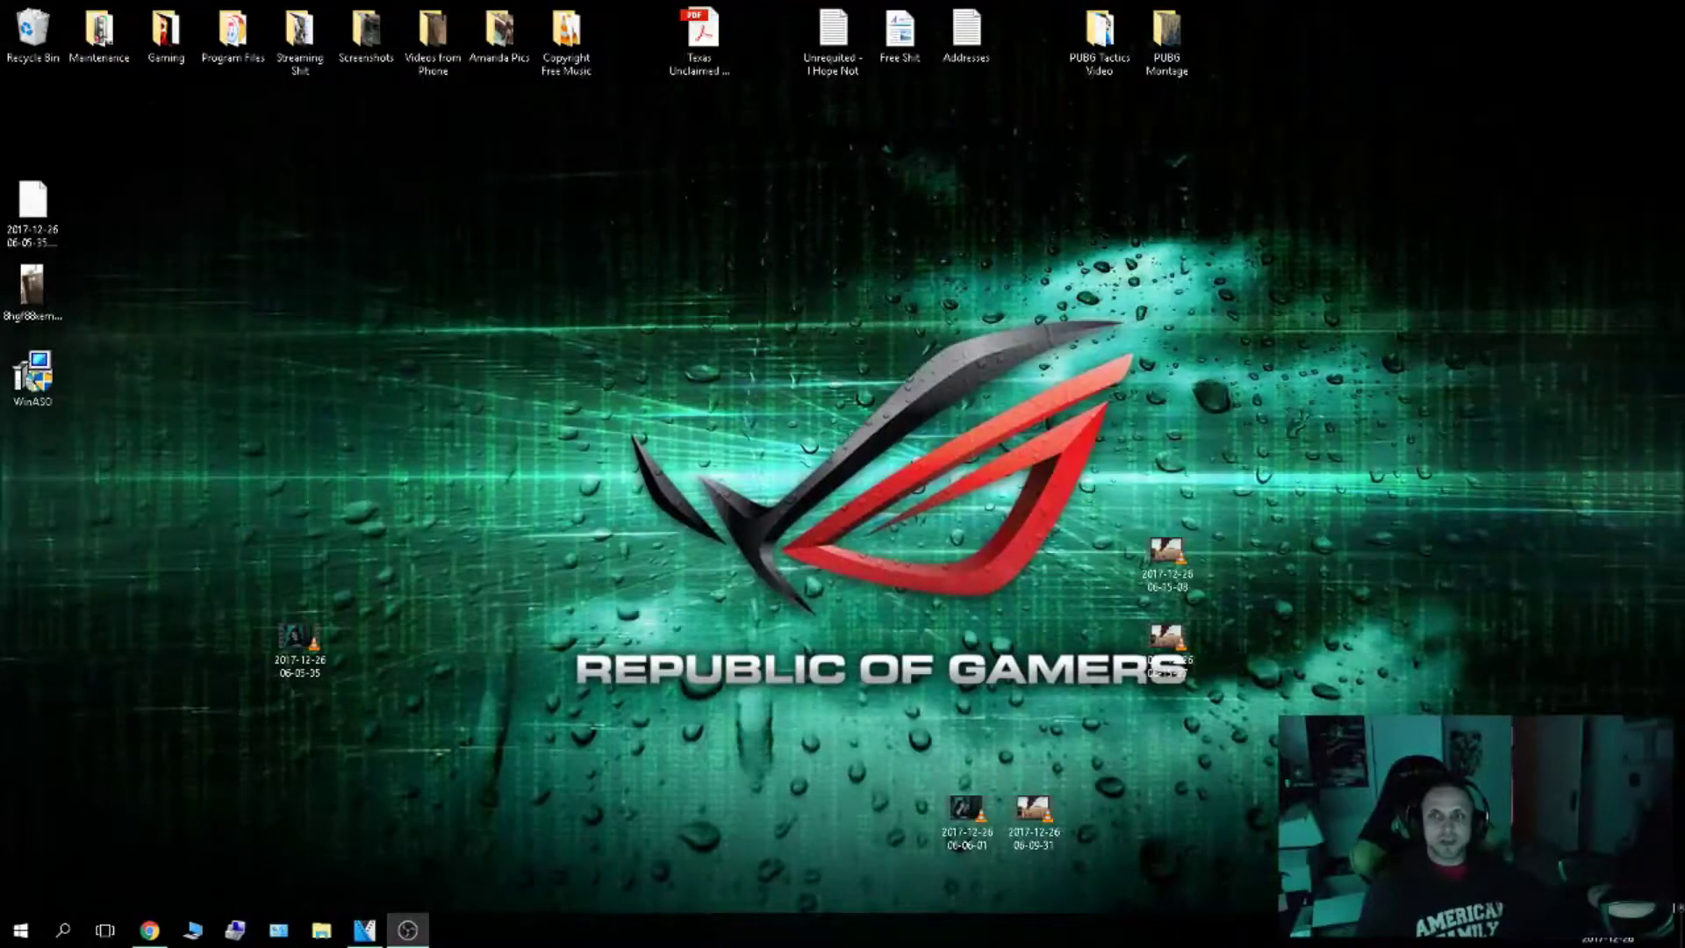
Step: Launch Steam from Windows search and sign in with the account password
{"action": "left_click", "coordinate": [64, 933]}
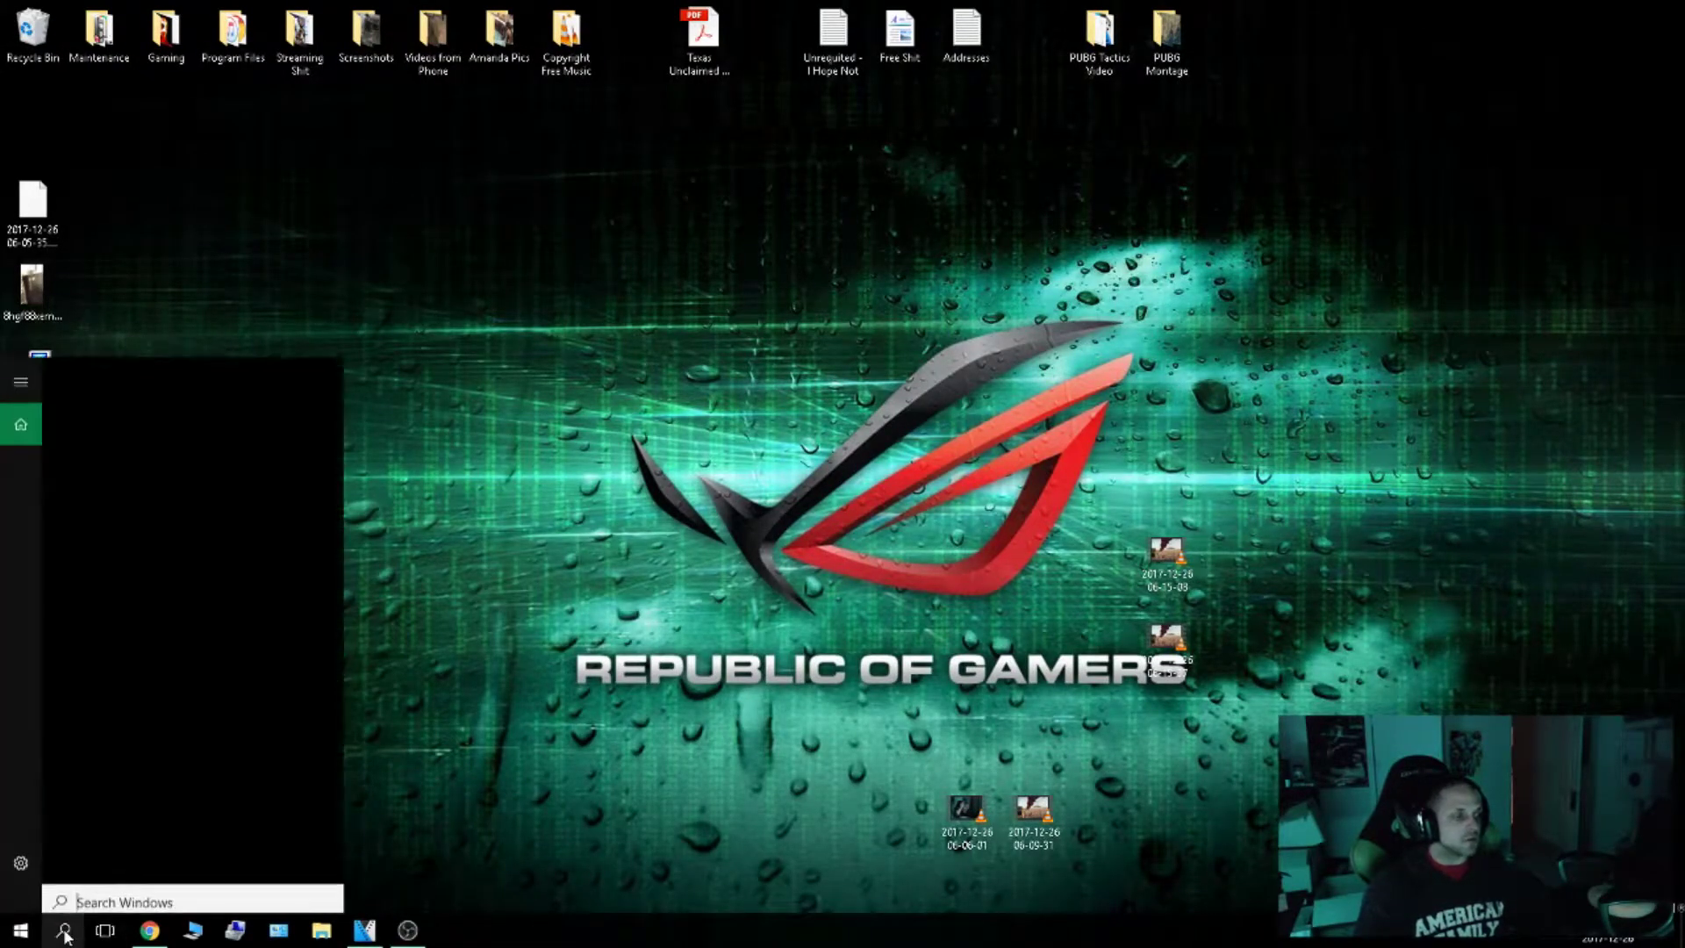
{"action": "type", "text": "stea"}
{"action": "key", "text": "Escape"}
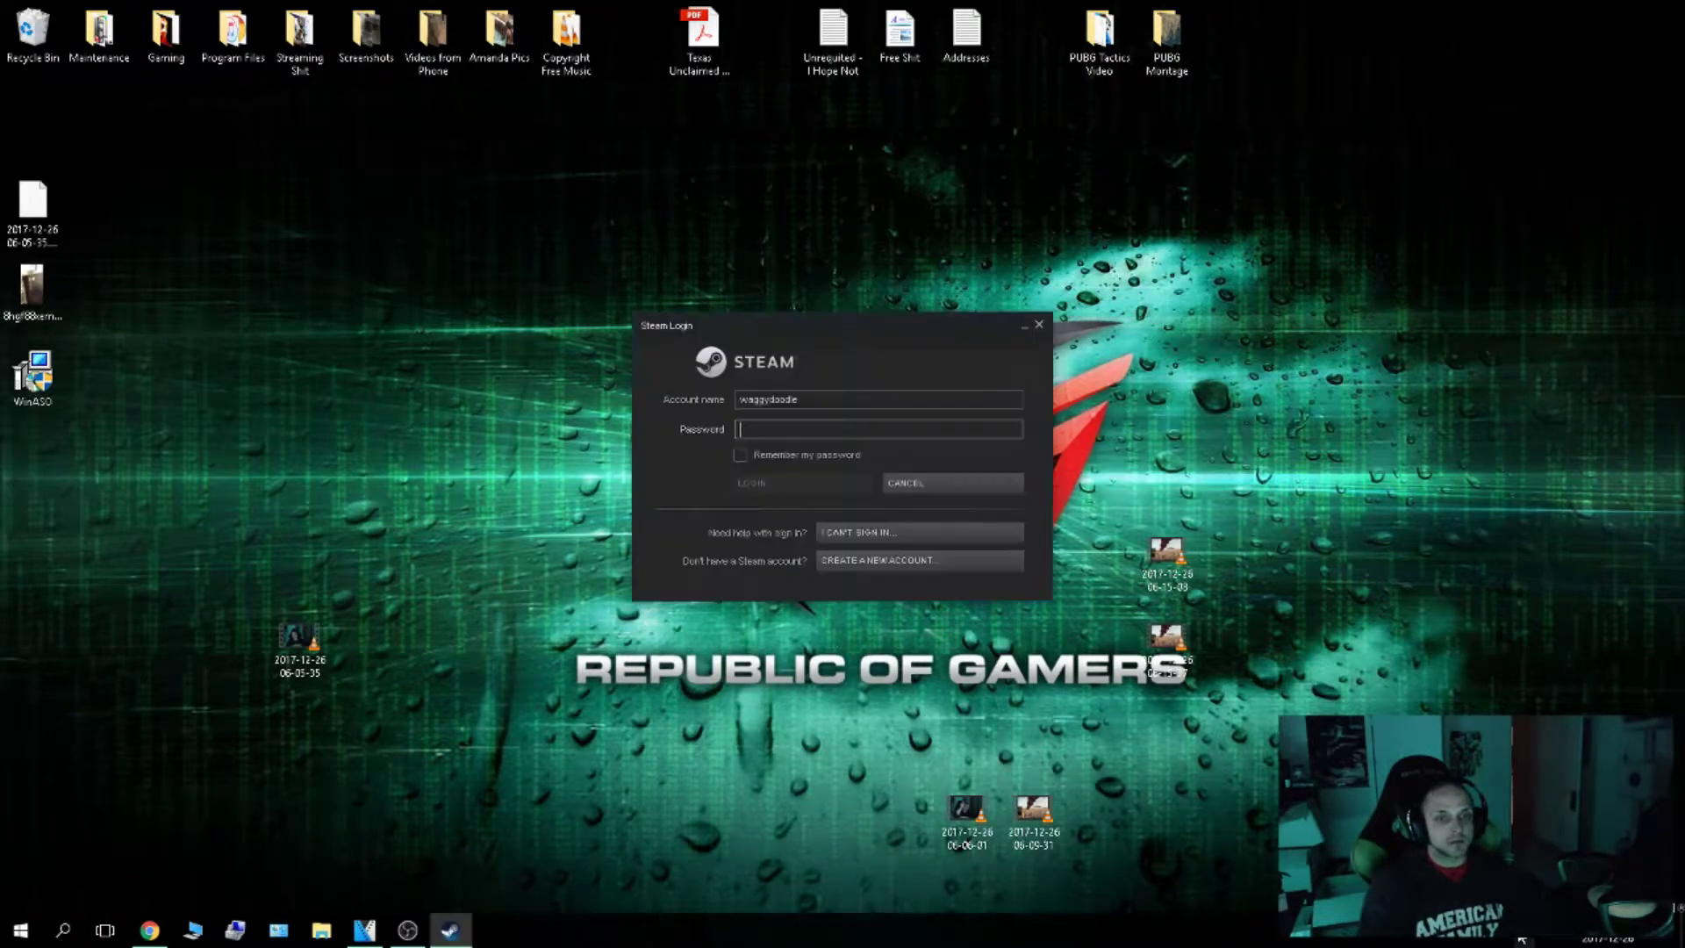
{"action": "type", "text": "••"}
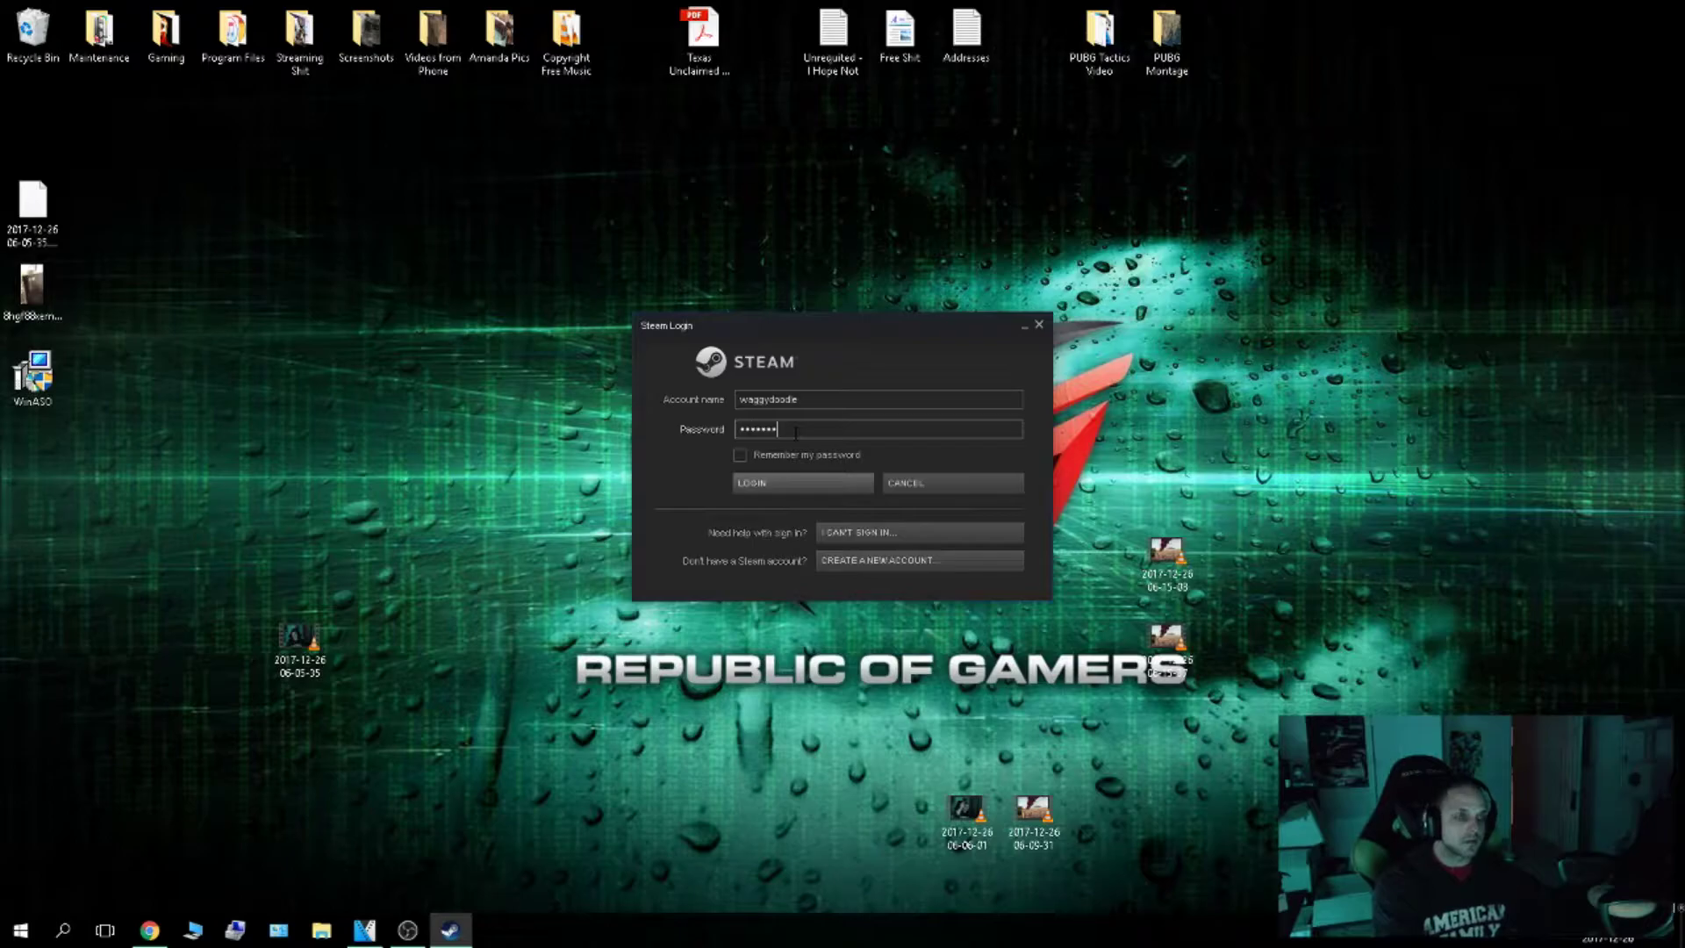
{"action": "key", "text": "Return"}
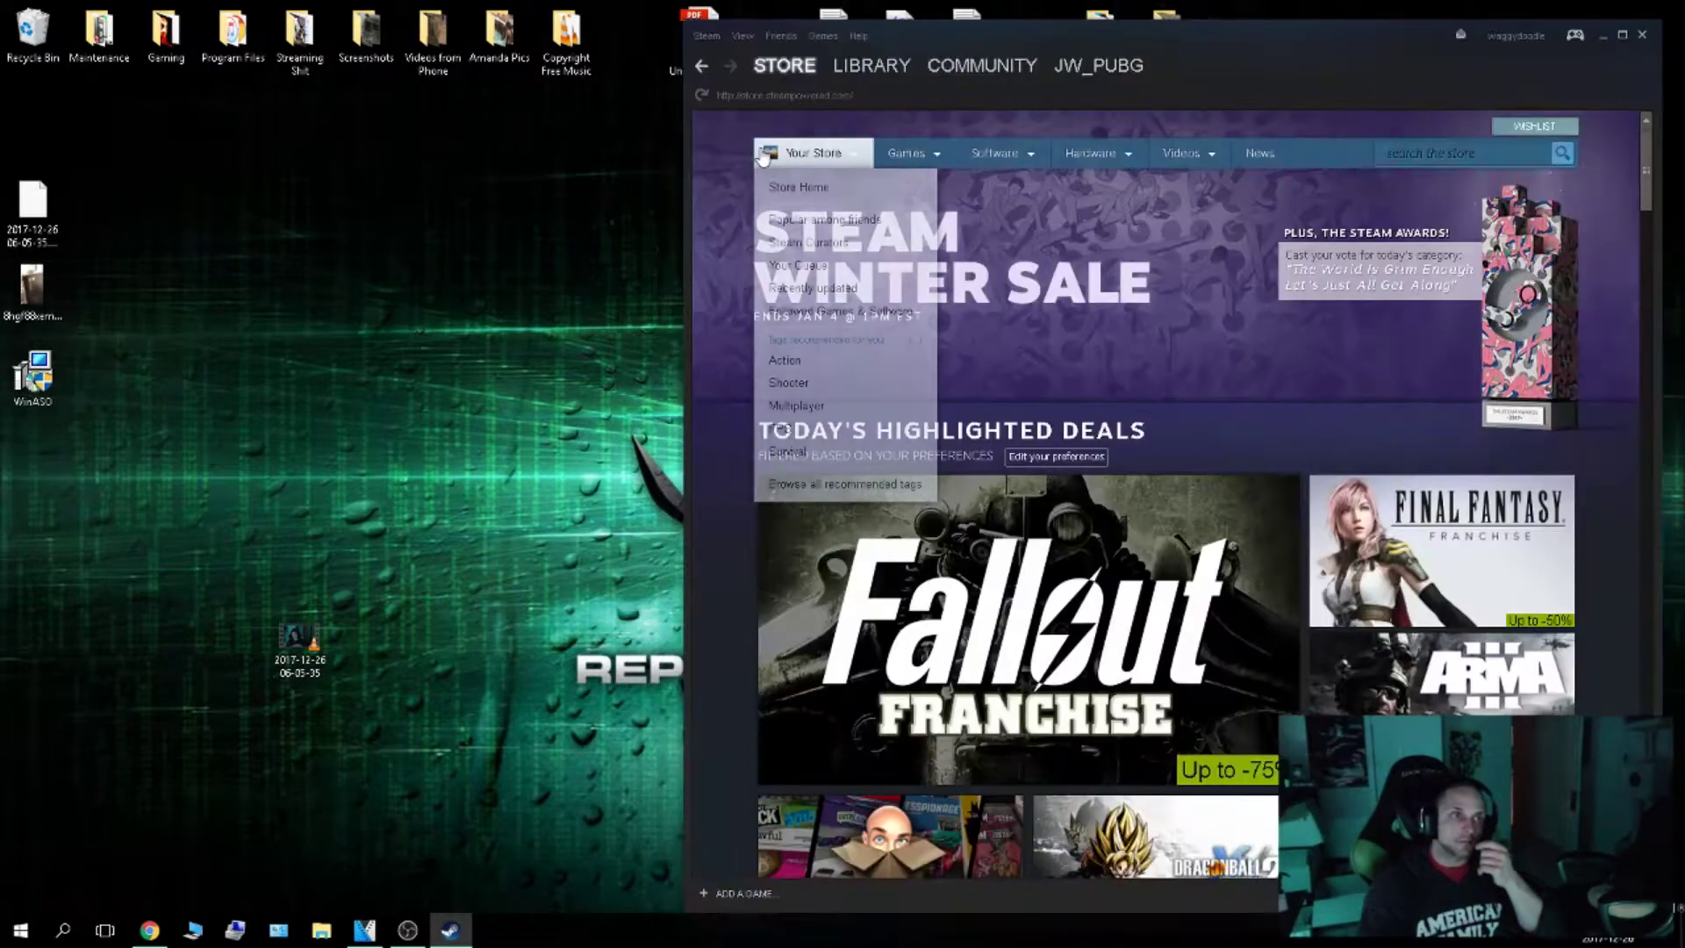
Step: From the Library, open PUBG's Properties and browse its local files
{"action": "left_click", "coordinate": [872, 65]}
{"action": "right_click", "coordinate": [802, 193]}
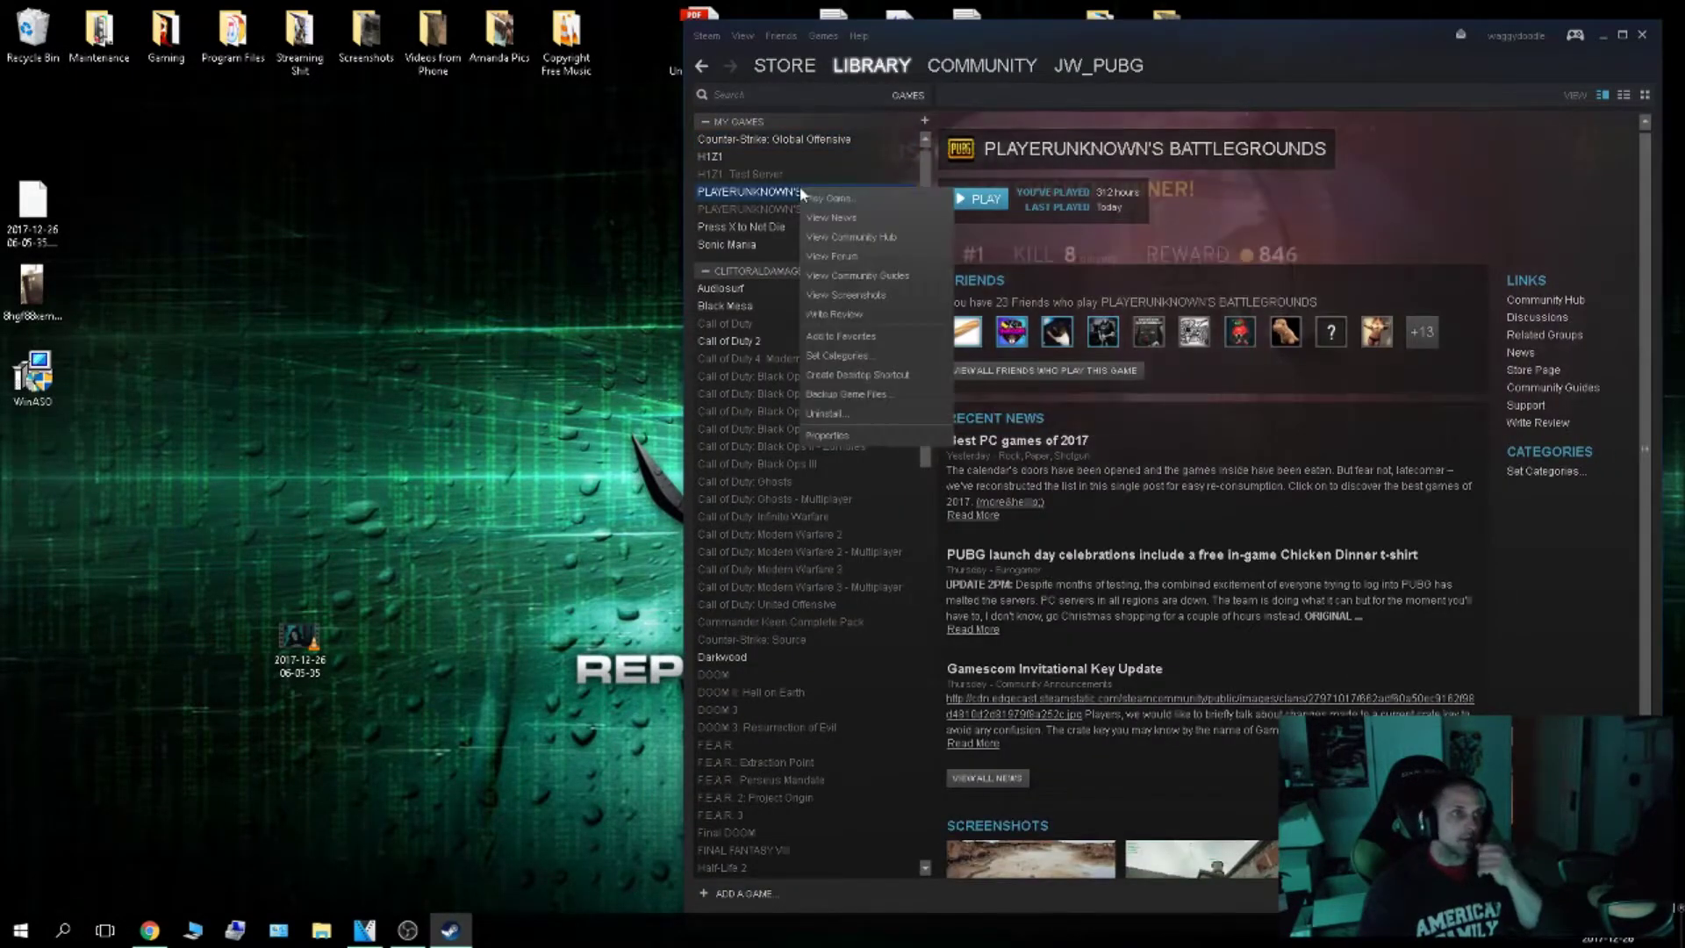
{"action": "left_click", "coordinate": [868, 441]}
{"action": "left_click", "coordinate": [761, 231]}
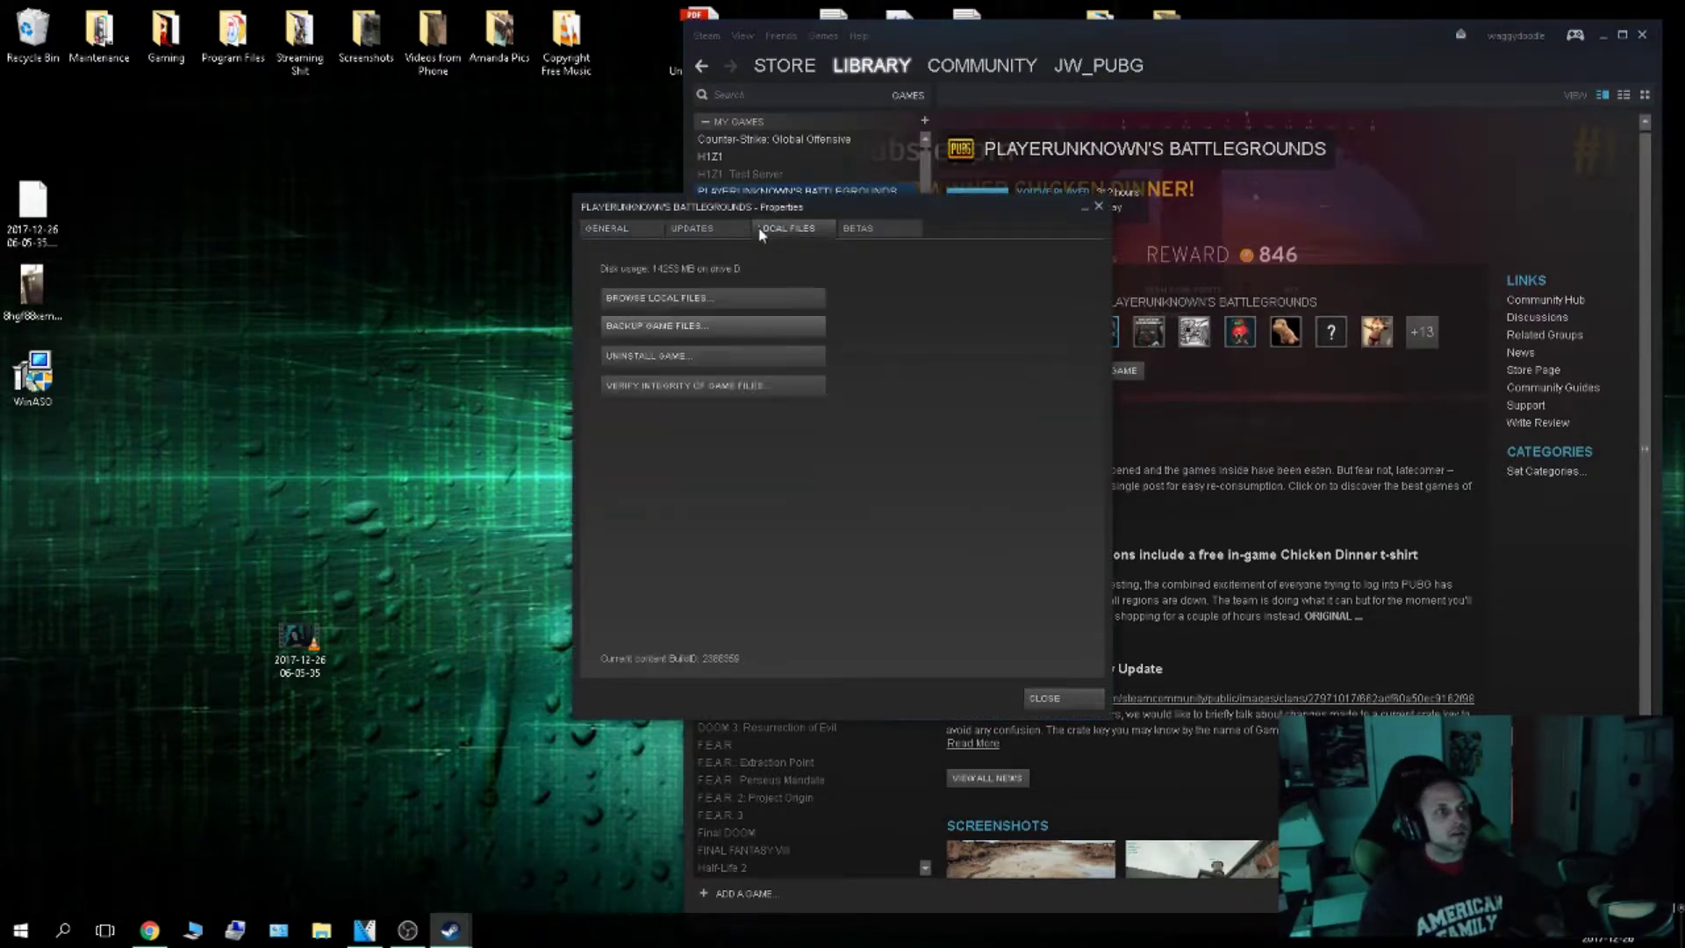
{"action": "left_click", "coordinate": [706, 298]}
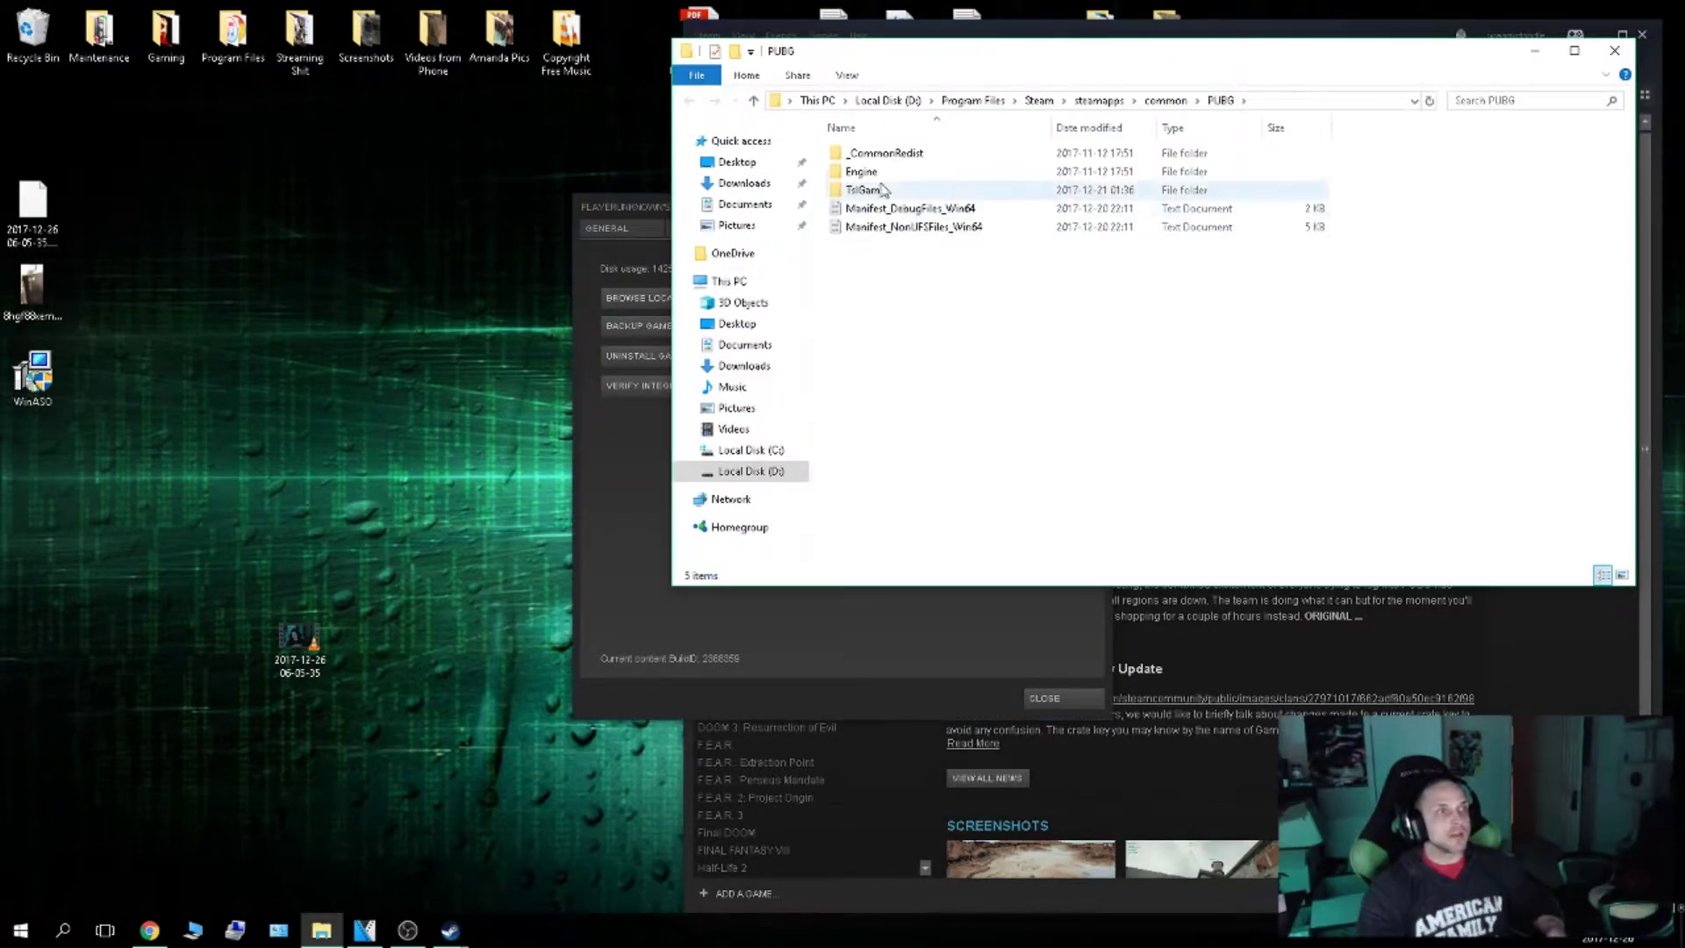
Step: Go into TslGame\Binaries\Win64 and select the TslGame application
{"action": "double_click", "coordinate": [885, 193]}
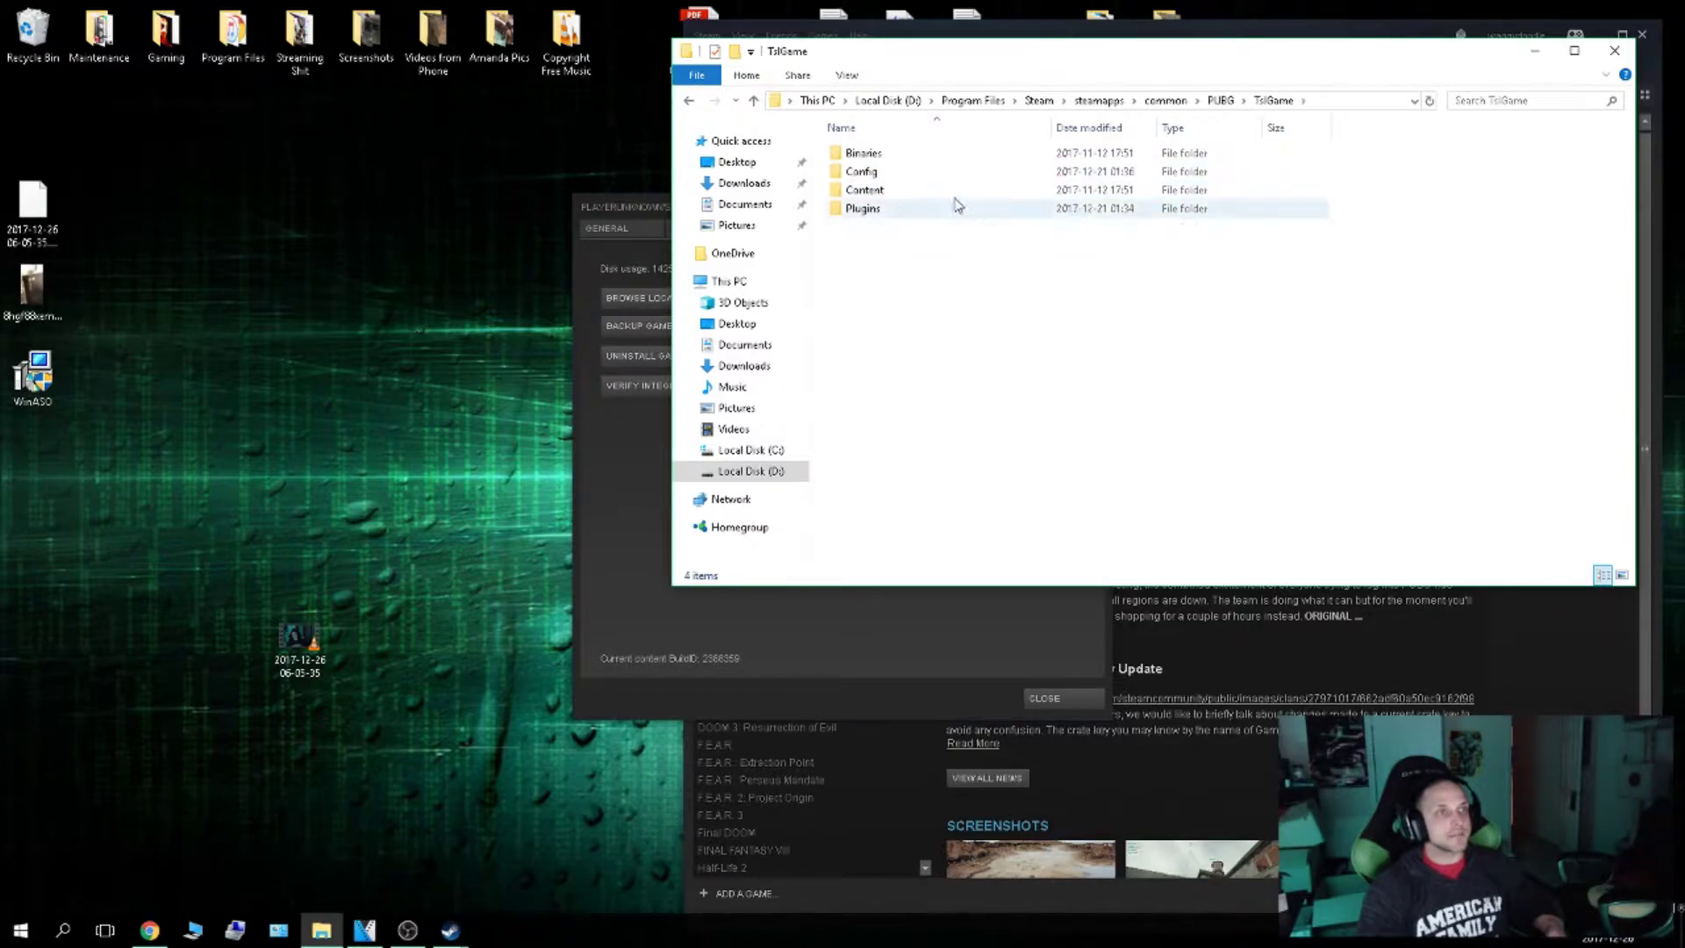
{"action": "double_click", "coordinate": [918, 156]}
{"action": "double_click", "coordinate": [919, 174]}
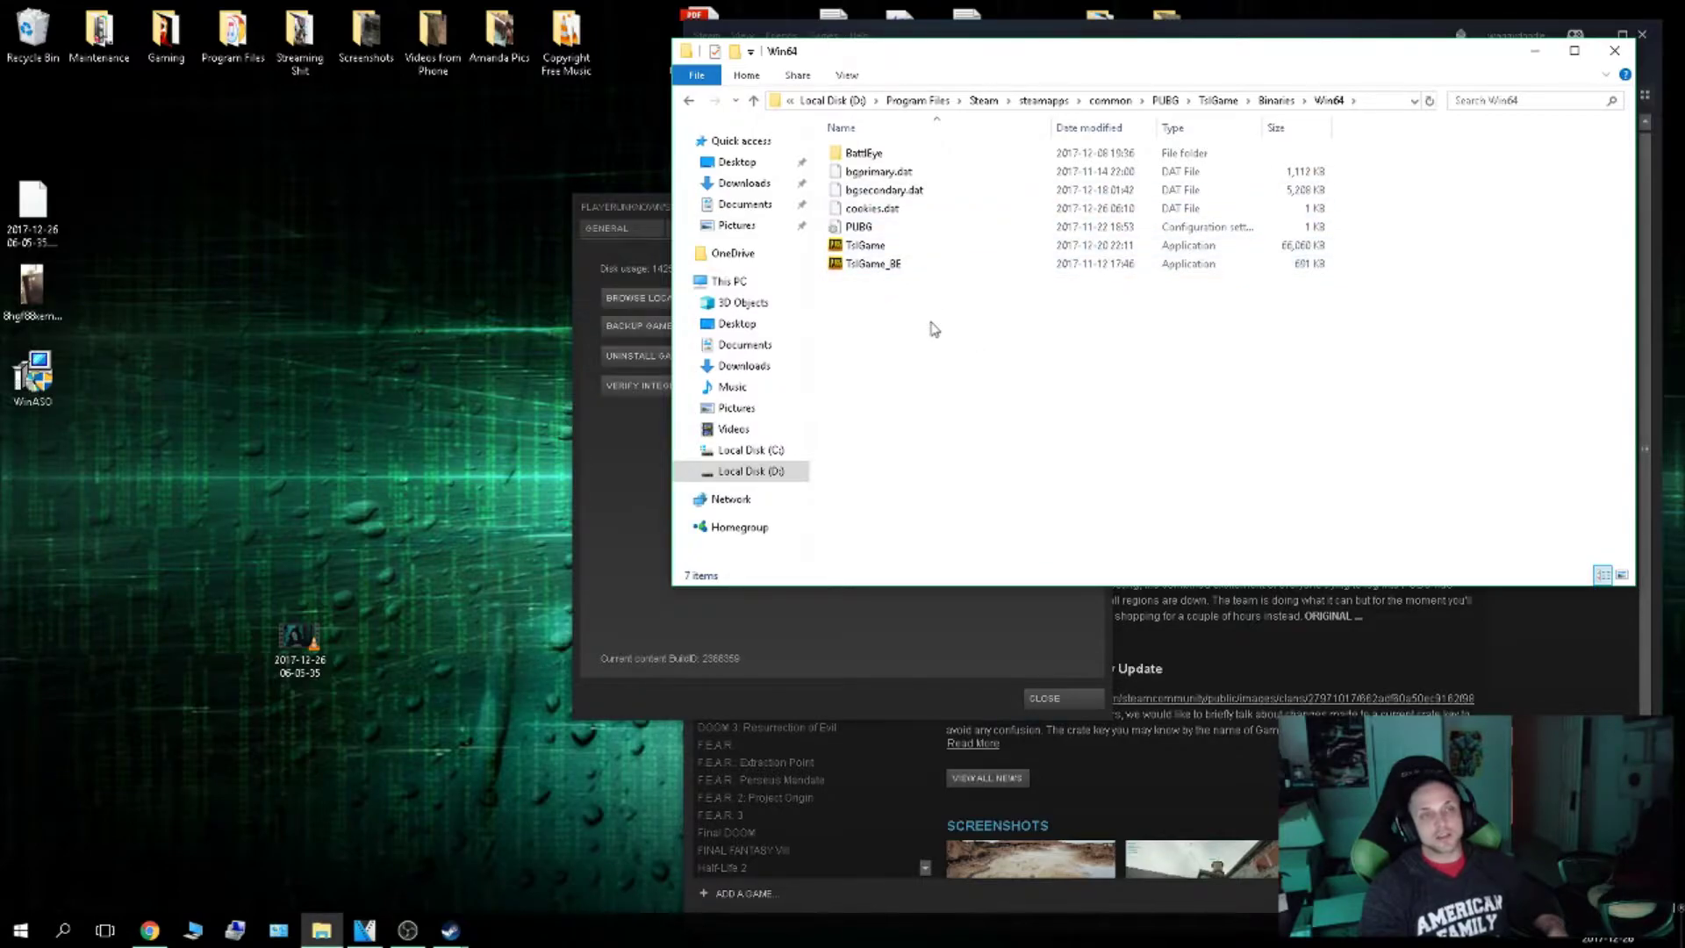
{"action": "left_click", "coordinate": [924, 249]}
Step: Enable TslGame's high DPI scaling override, performed by Application, and apply it
{"action": "right_click", "coordinate": [924, 249]}
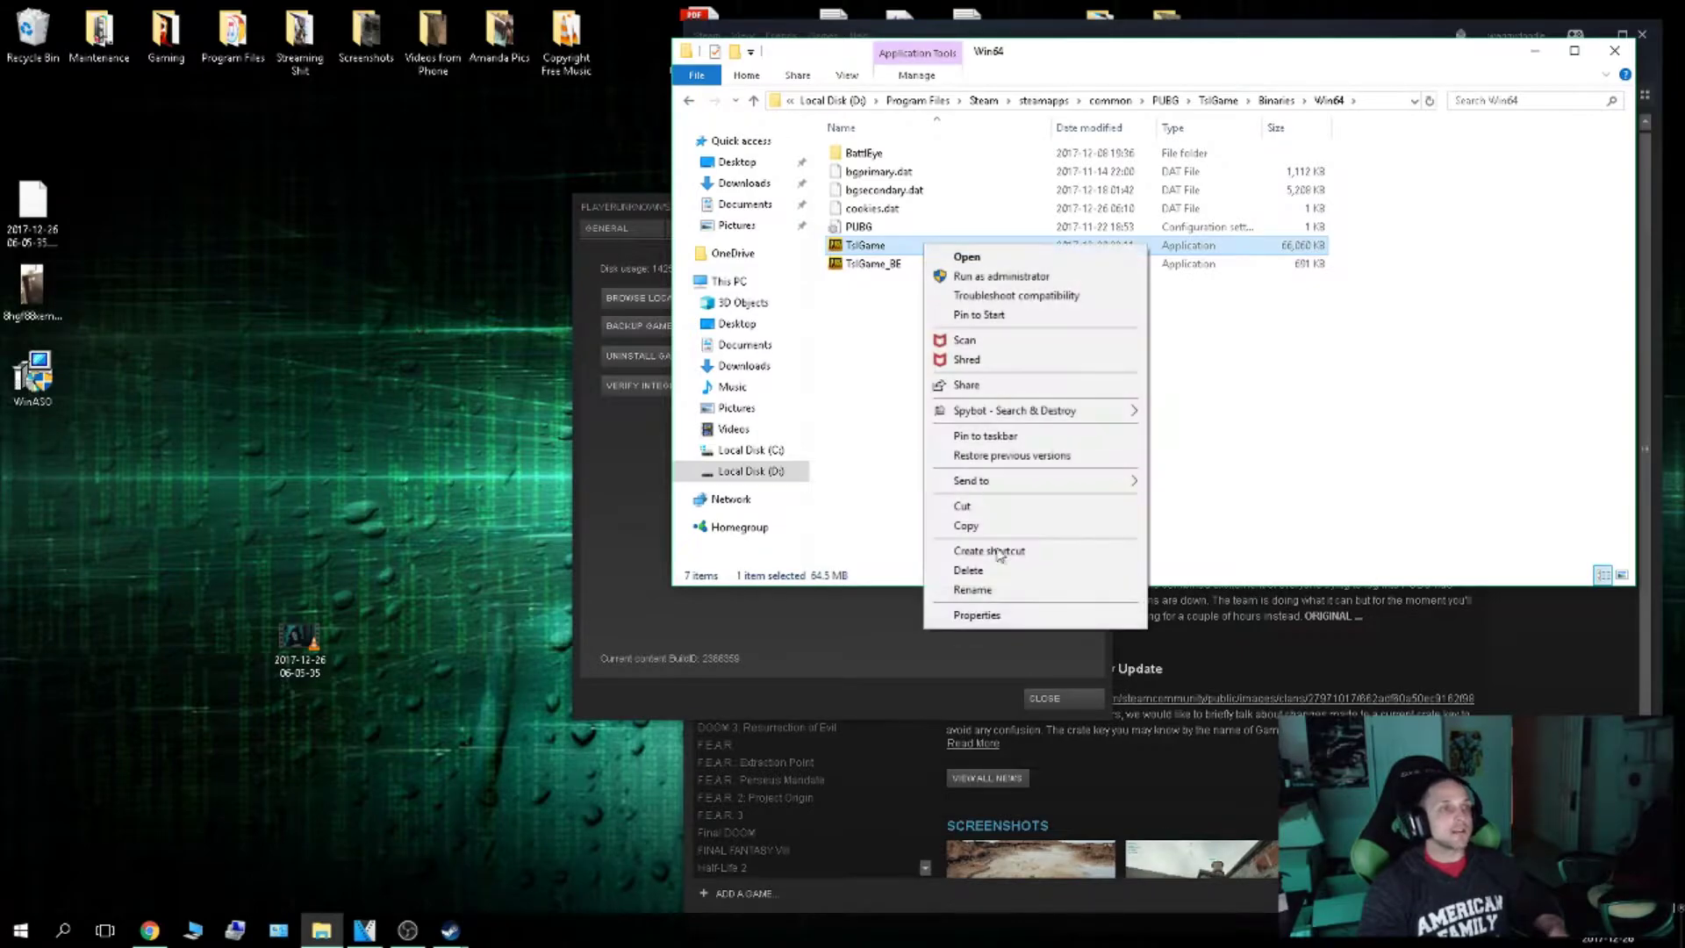
{"action": "left_click", "coordinate": [977, 615]}
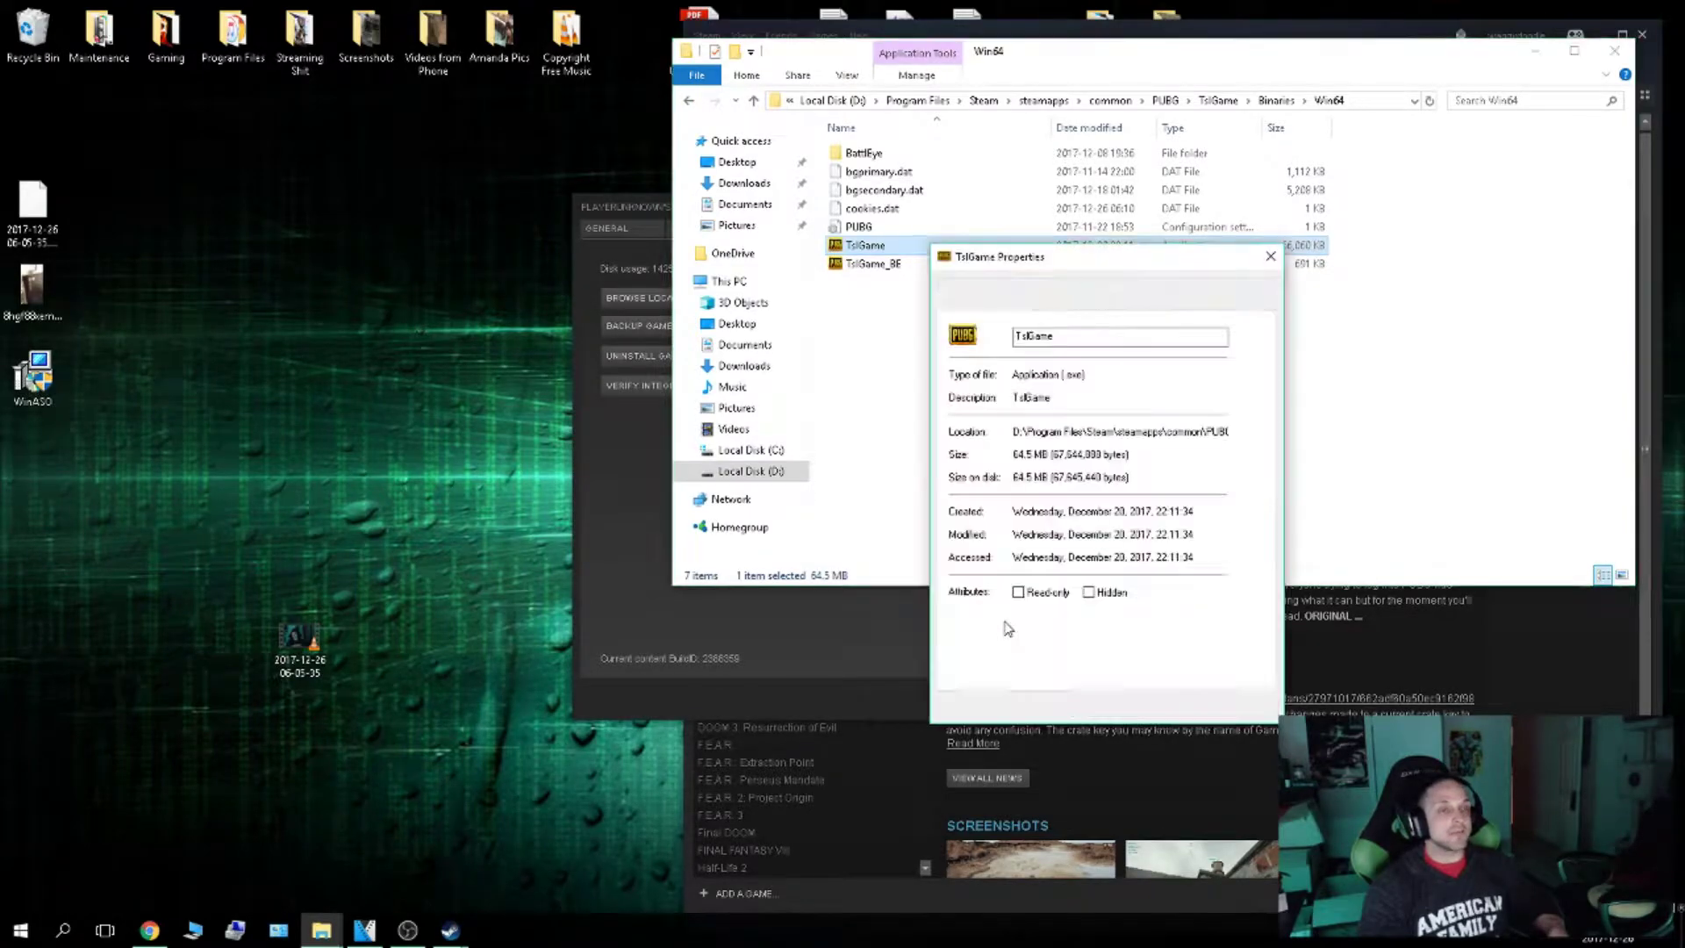
{"action": "left_click", "coordinate": [1093, 303]}
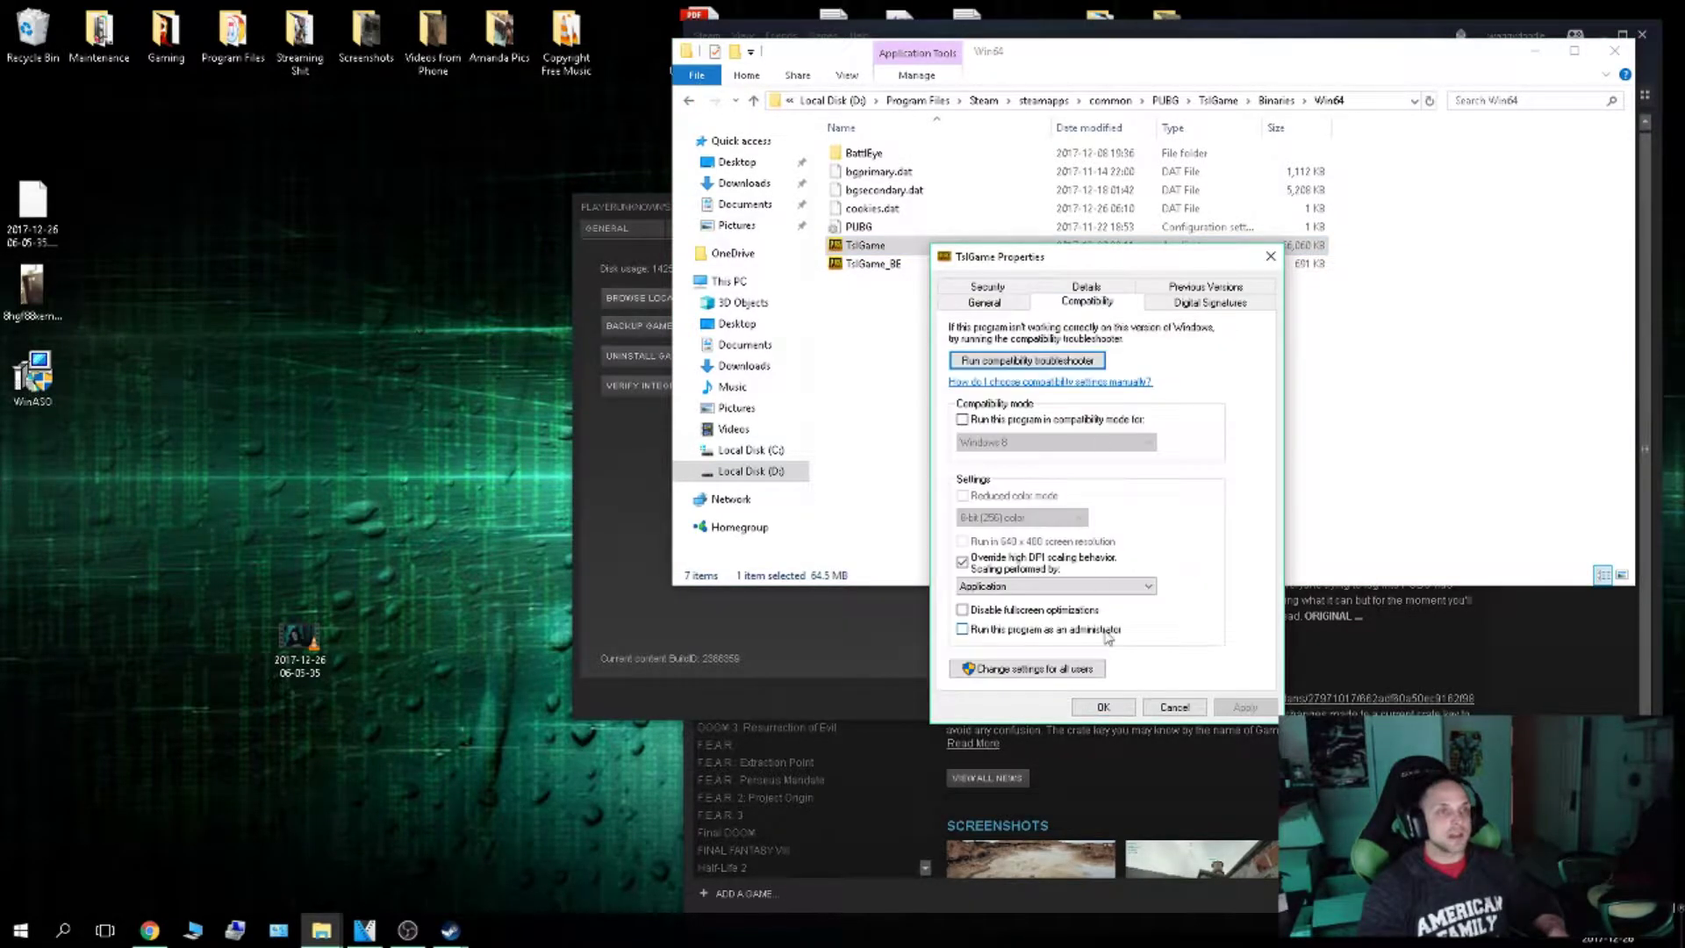
{"action": "left_click", "coordinate": [964, 562]}
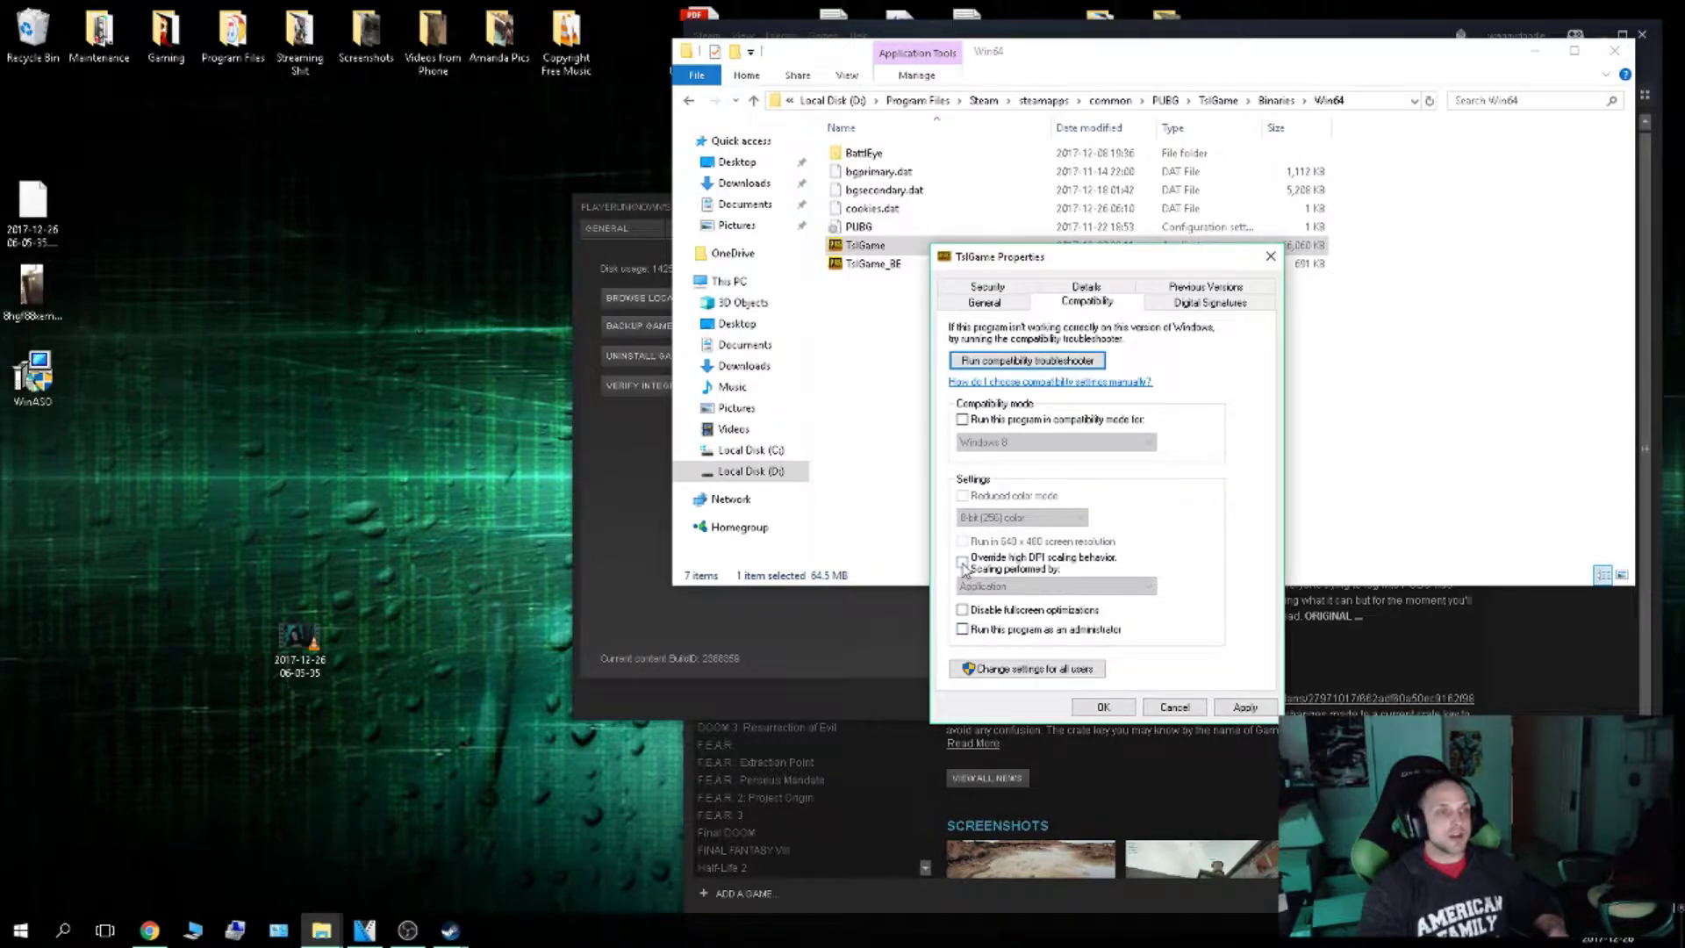
{"action": "left_click", "coordinate": [963, 562]}
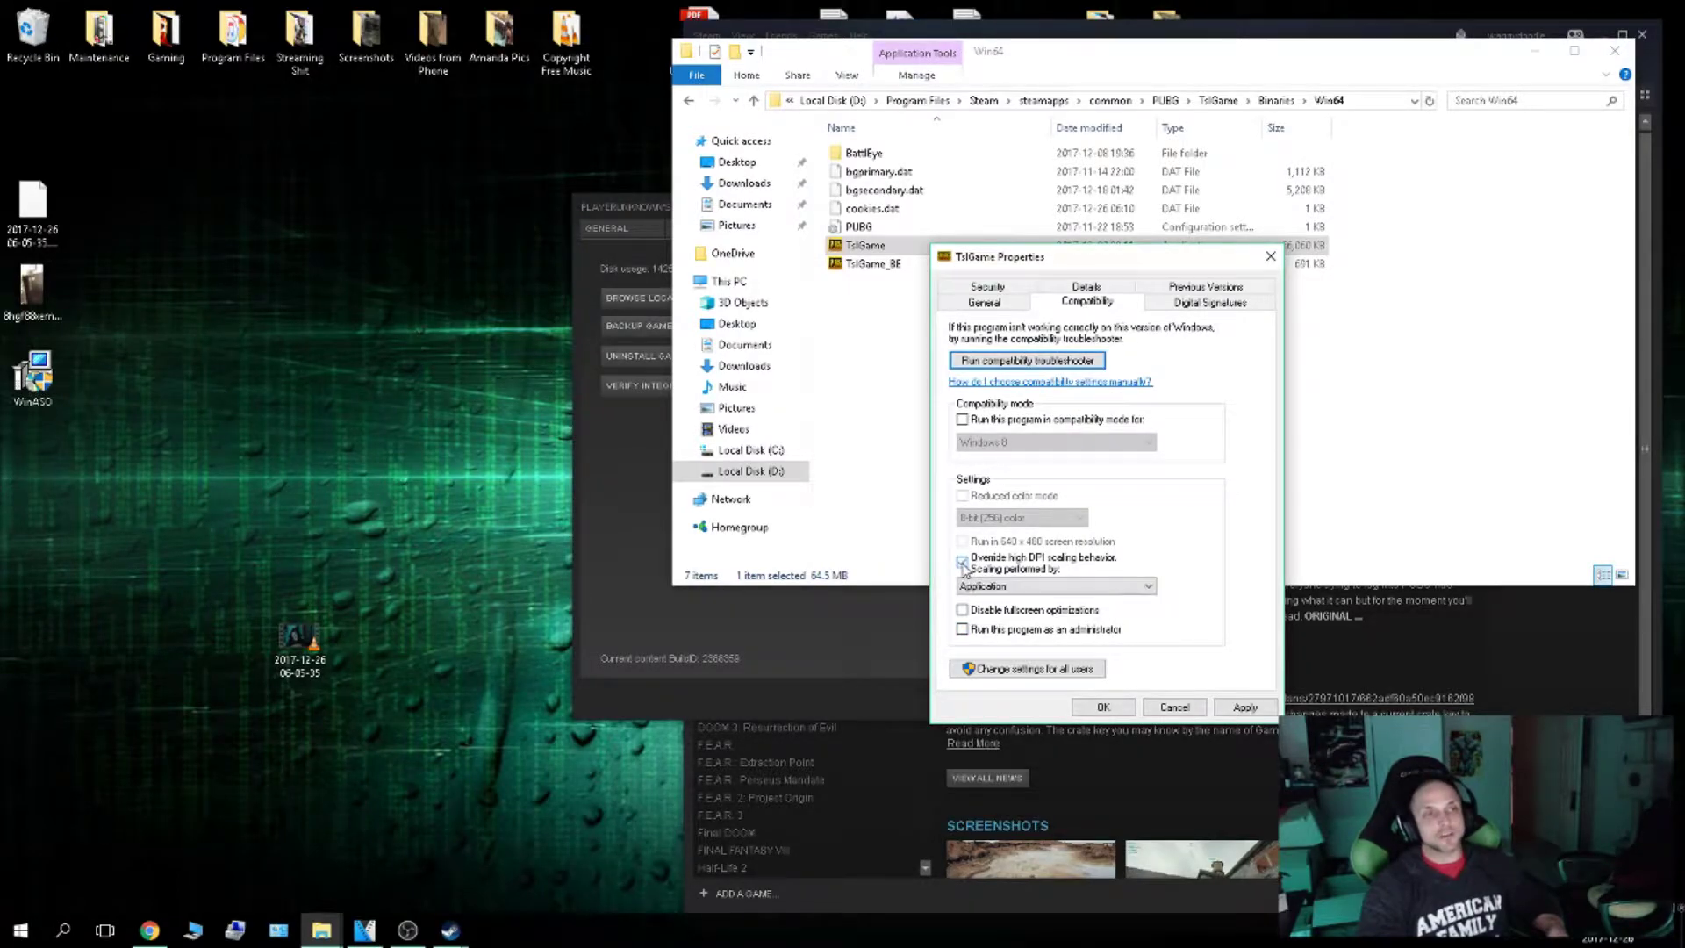
{"action": "left_click", "coordinate": [1066, 586]}
{"action": "left_click", "coordinate": [1067, 598]}
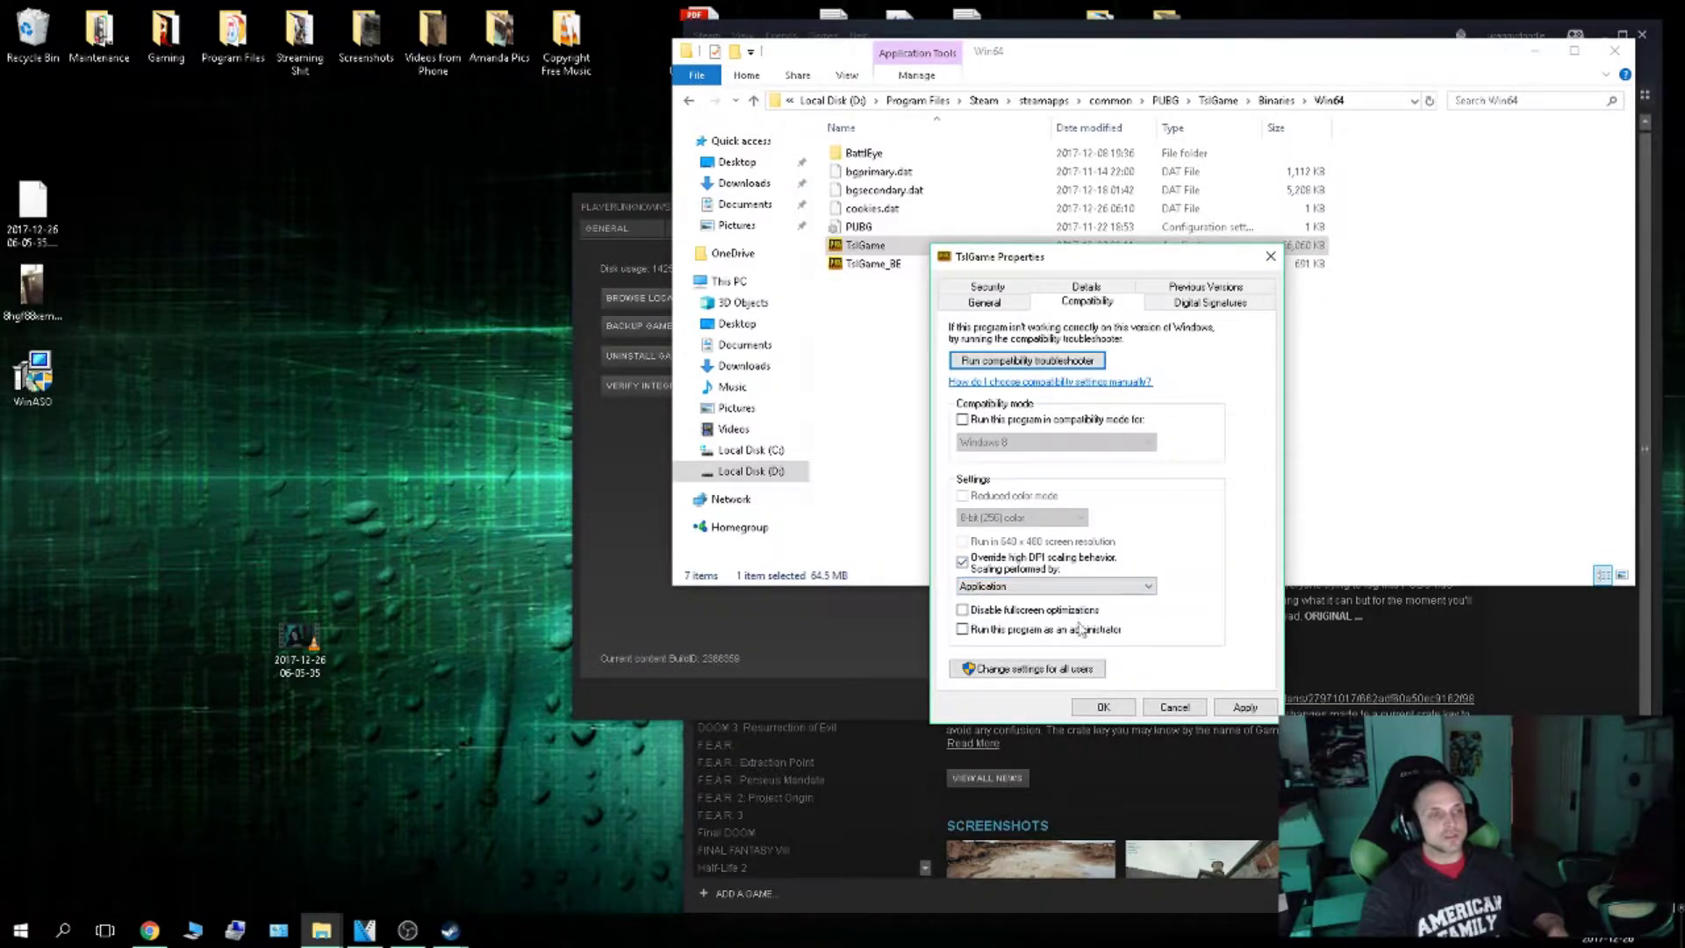
{"action": "left_click", "coordinate": [1244, 707]}
{"action": "left_click", "coordinate": [1103, 708]}
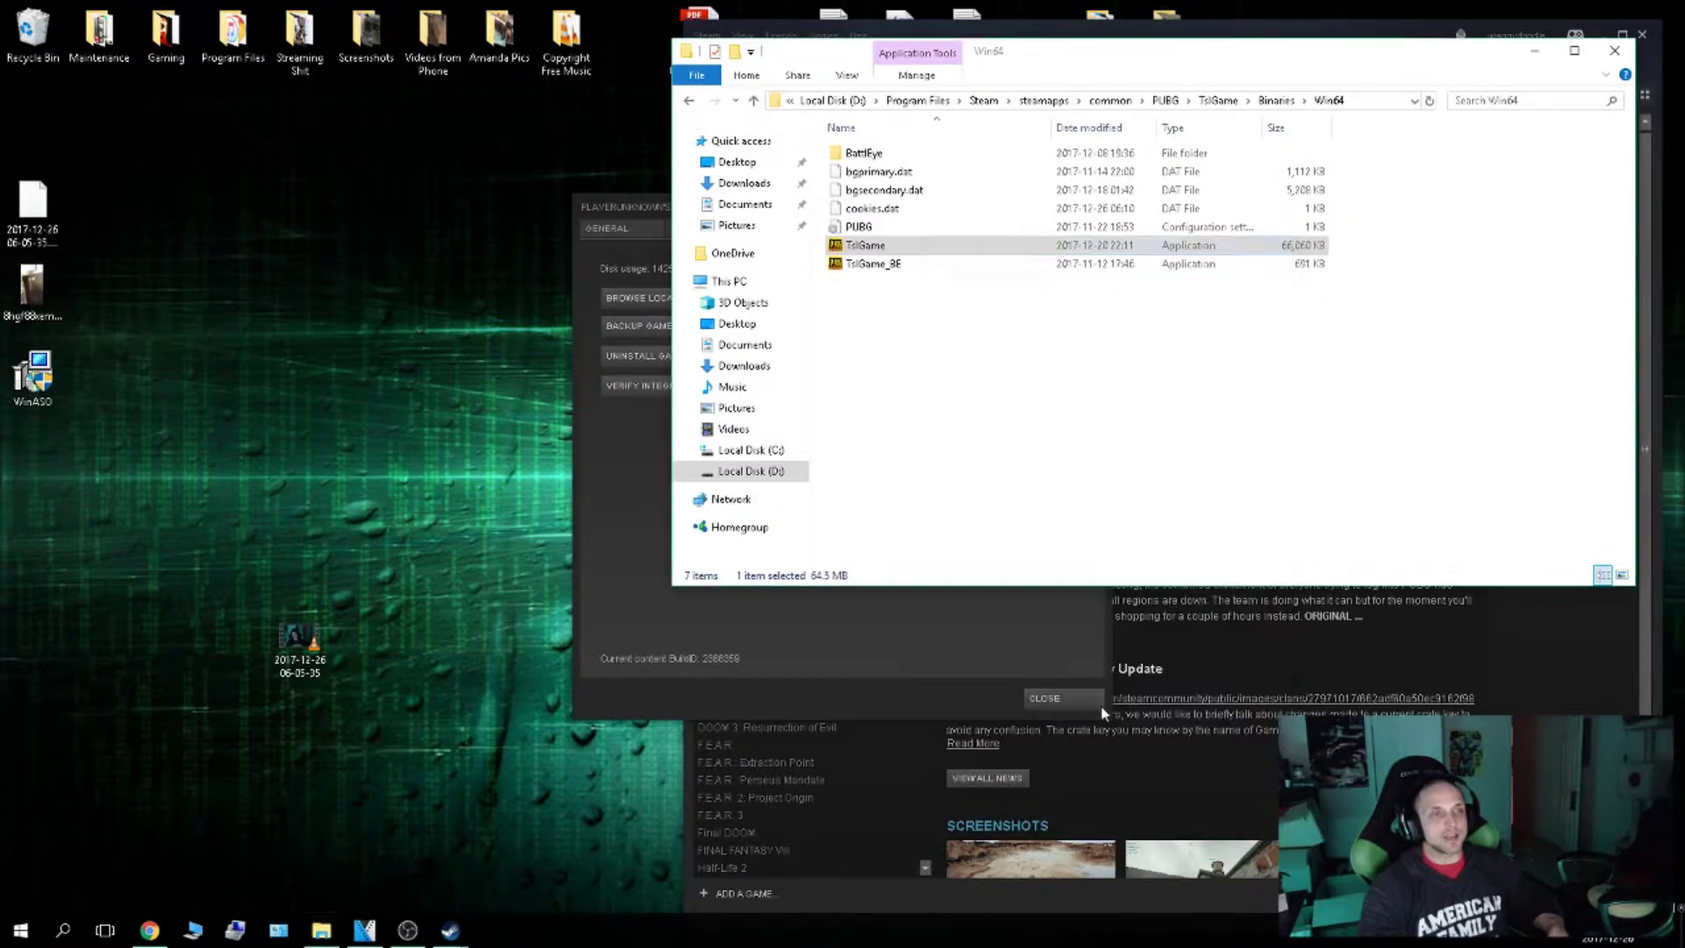
Step: Close File Explorer, the Steam game properties and Steam
{"action": "left_click", "coordinate": [1616, 50]}
{"action": "left_click", "coordinate": [1097, 204]}
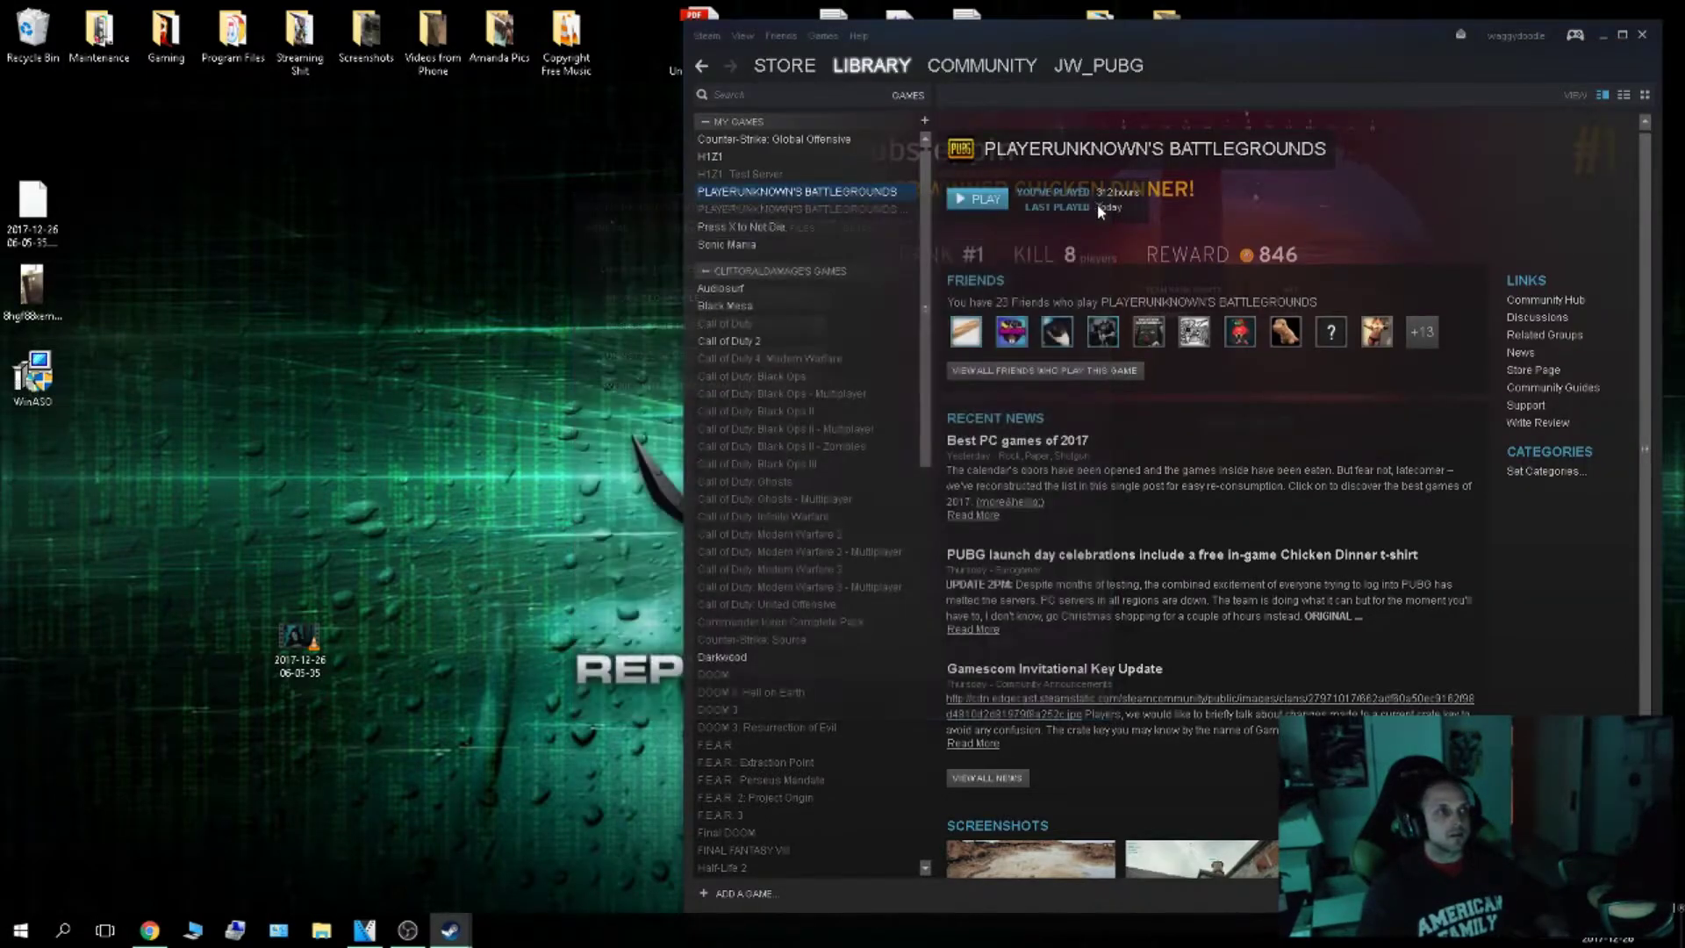
{"action": "left_click", "coordinate": [1643, 35]}
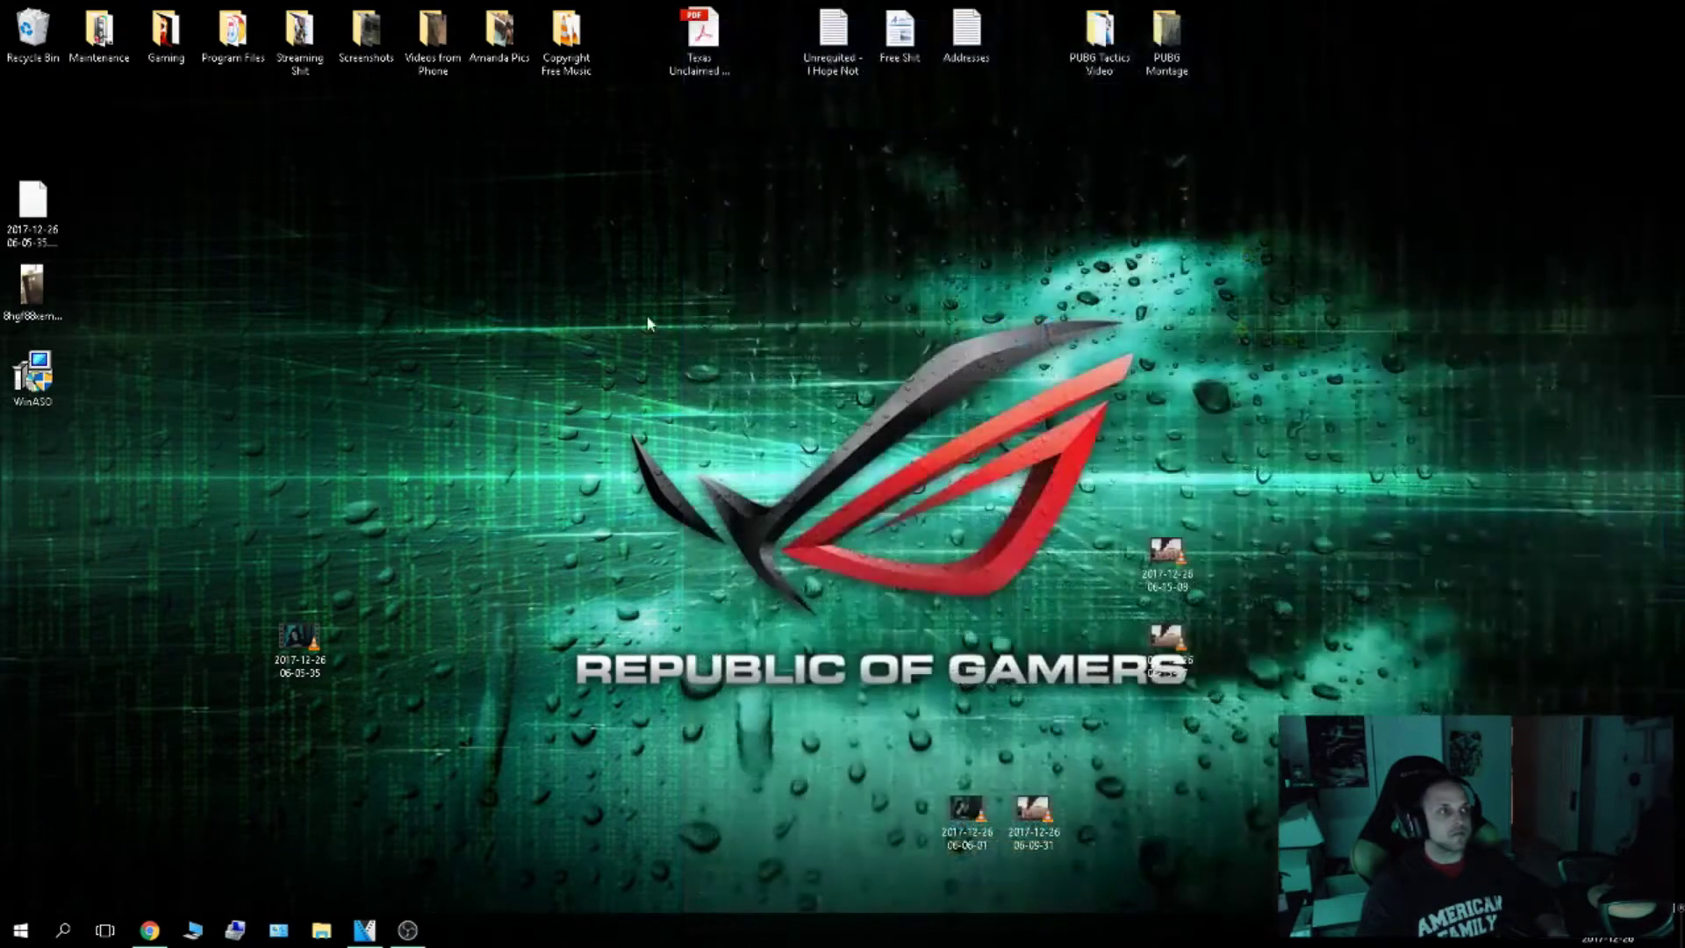
Step: Launch NVIDIA Control Panel and apply 80% digital vibrance on AOC G2770 (2 of 3)
{"action": "right_click", "coordinate": [709, 377]}
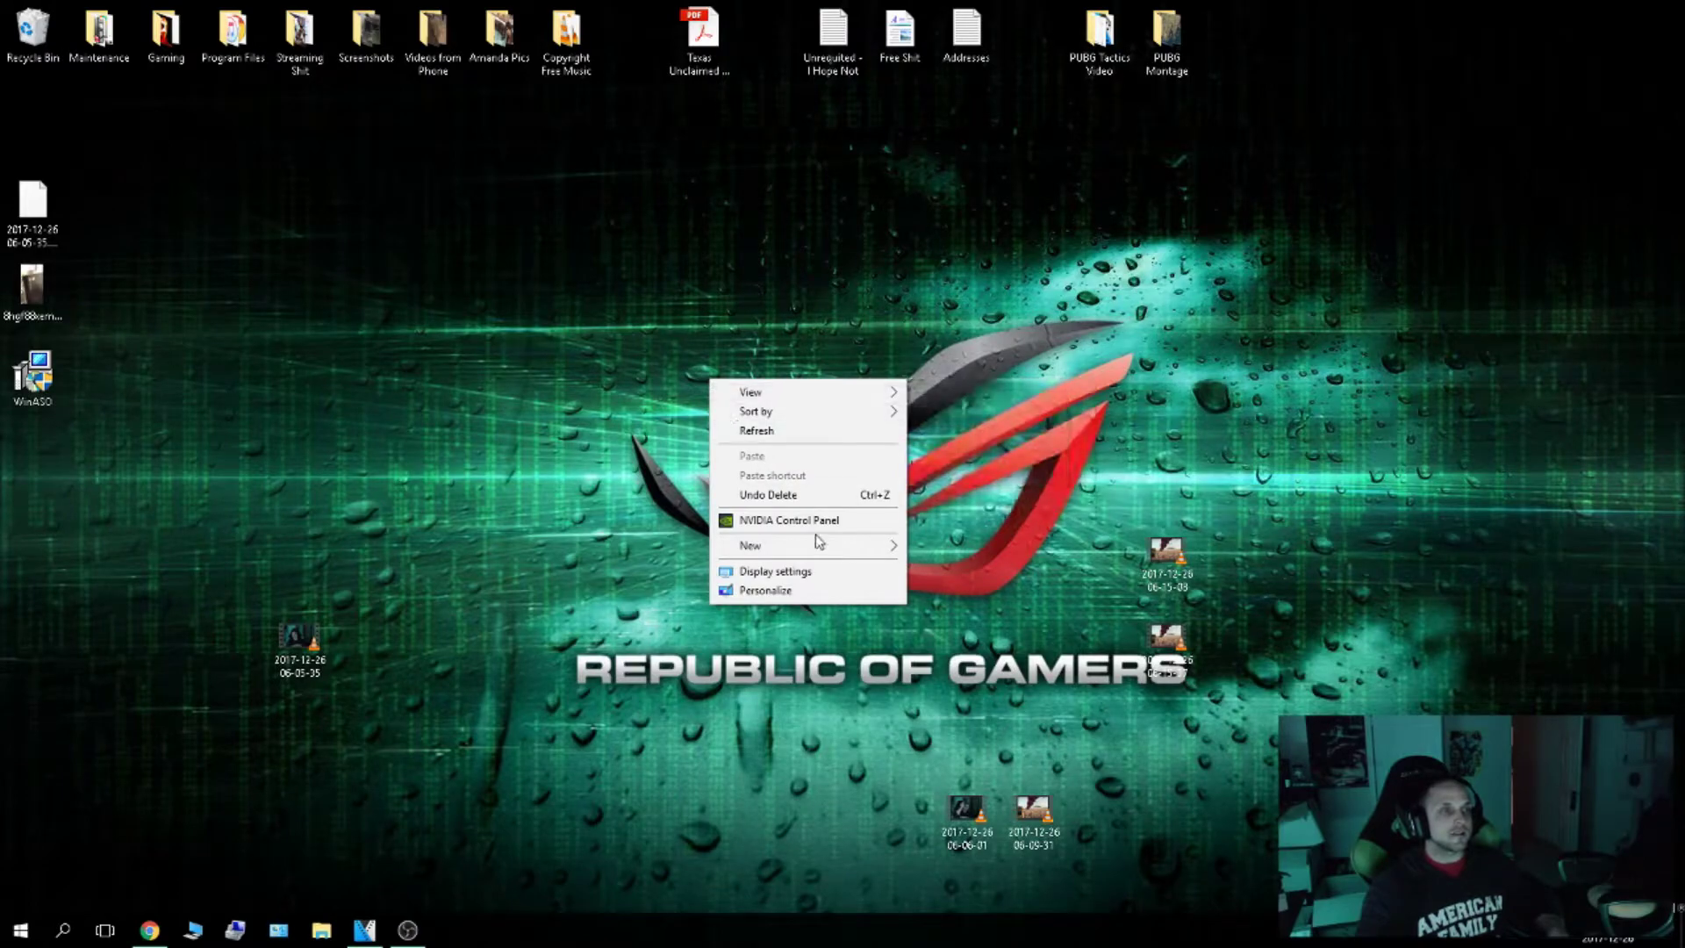
{"action": "left_click", "coordinate": [1150, 590]}
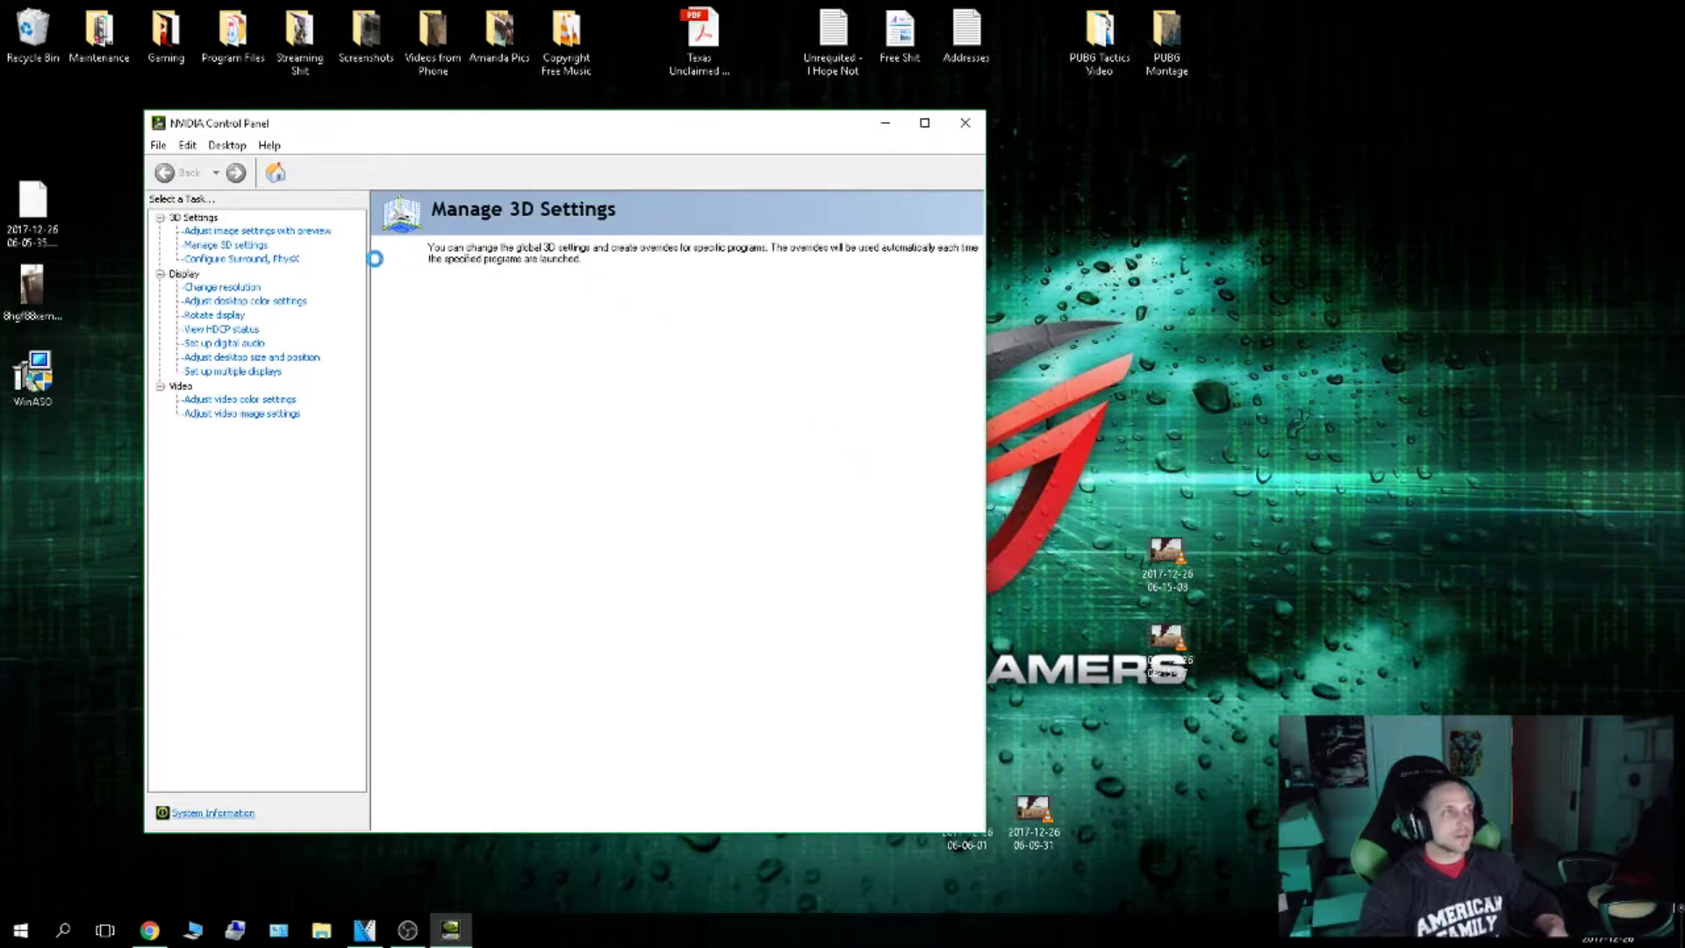
{"action": "left_click", "coordinate": [236, 302]}
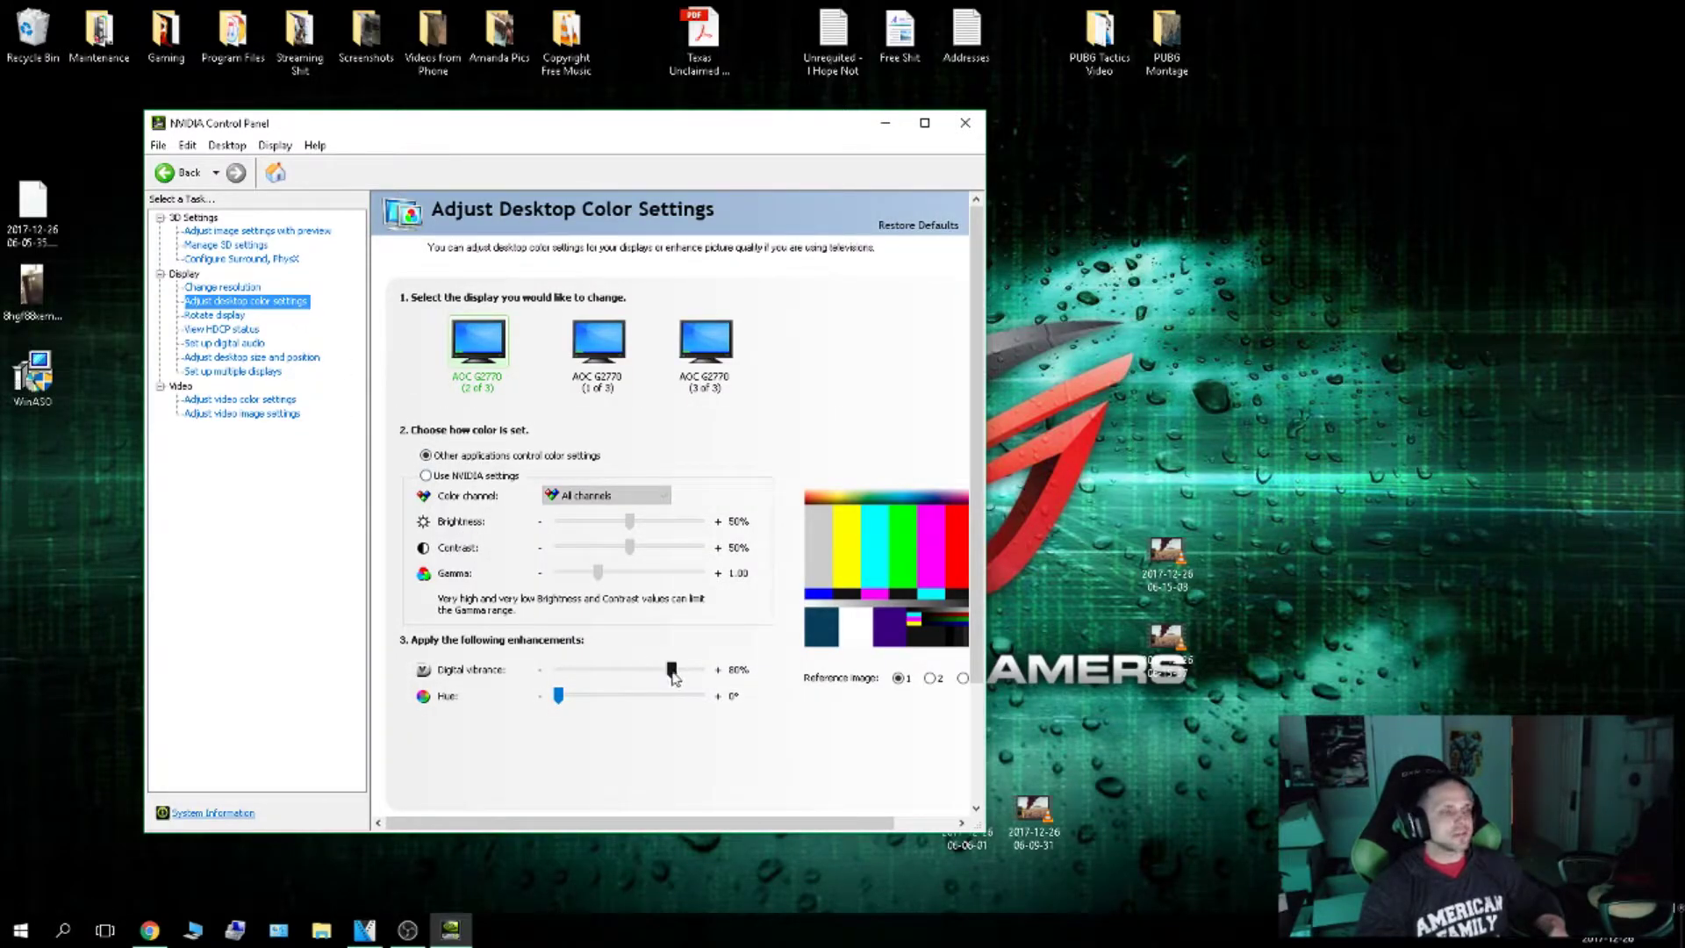
{"action": "mouse_move", "coordinate": [673, 671]}
{"action": "left_mouse_down"}
{"action": "mouse_move", "coordinate": [714, 677]}
{"action": "mouse_move", "coordinate": [674, 674]}
{"action": "left_mouse_up"}
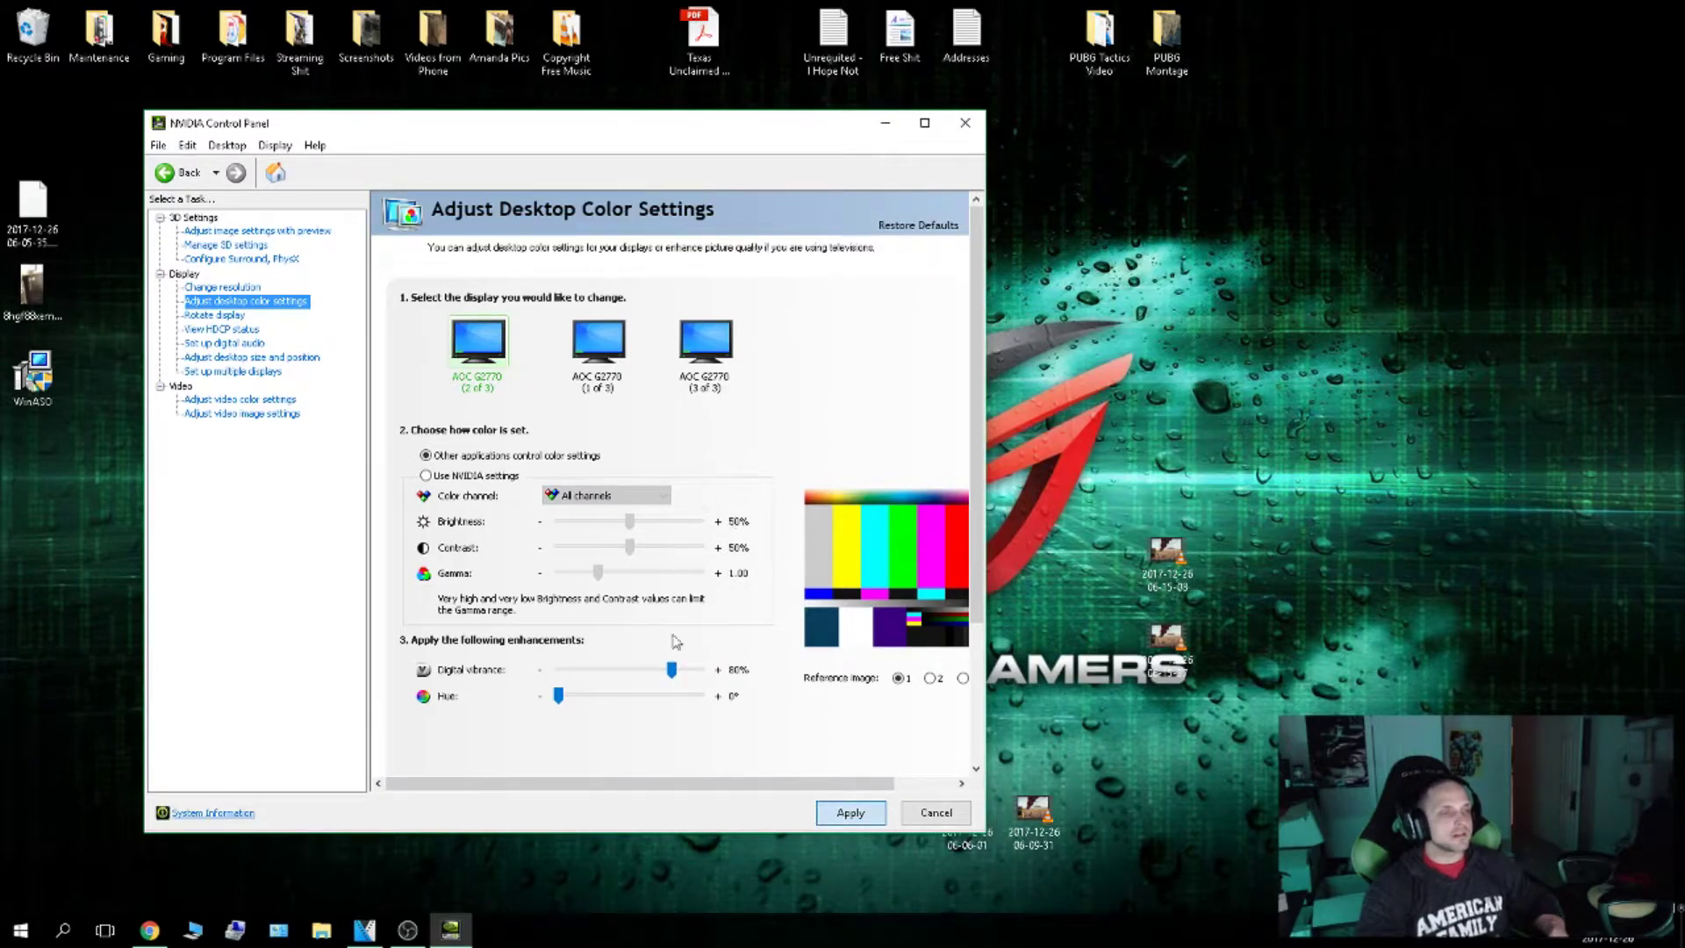
{"action": "left_click", "coordinate": [850, 813]}
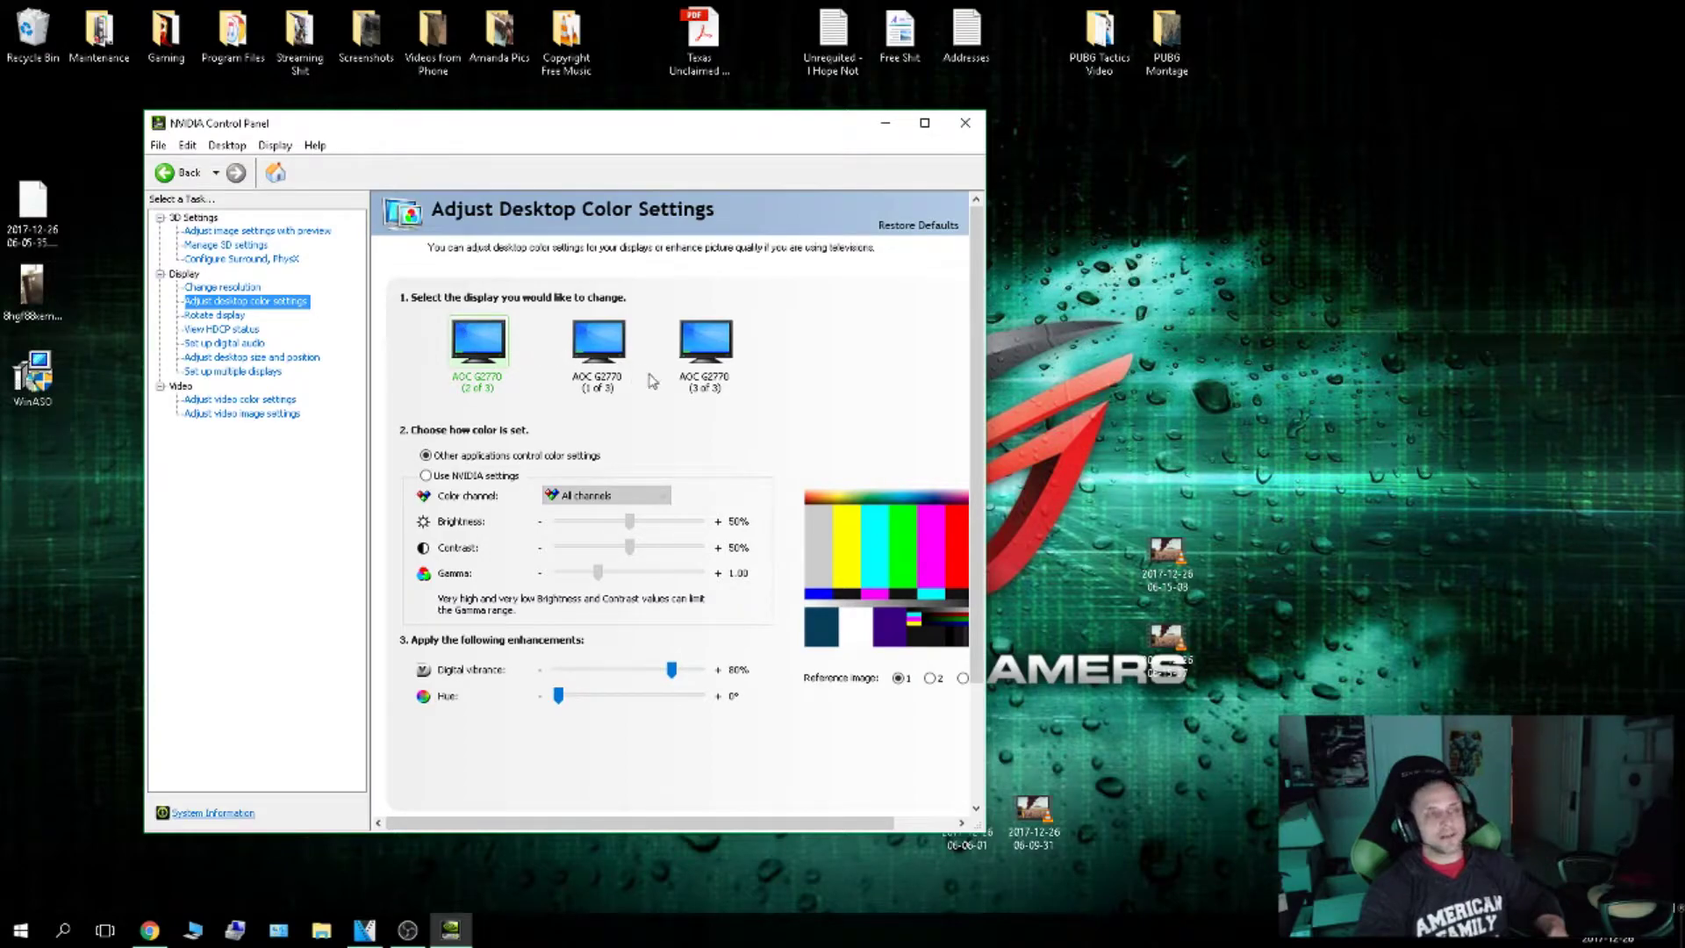
Step: Check displays 1 of 3 and 3 of 3, then return to display 2 of 3
{"action": "left_click", "coordinate": [618, 356]}
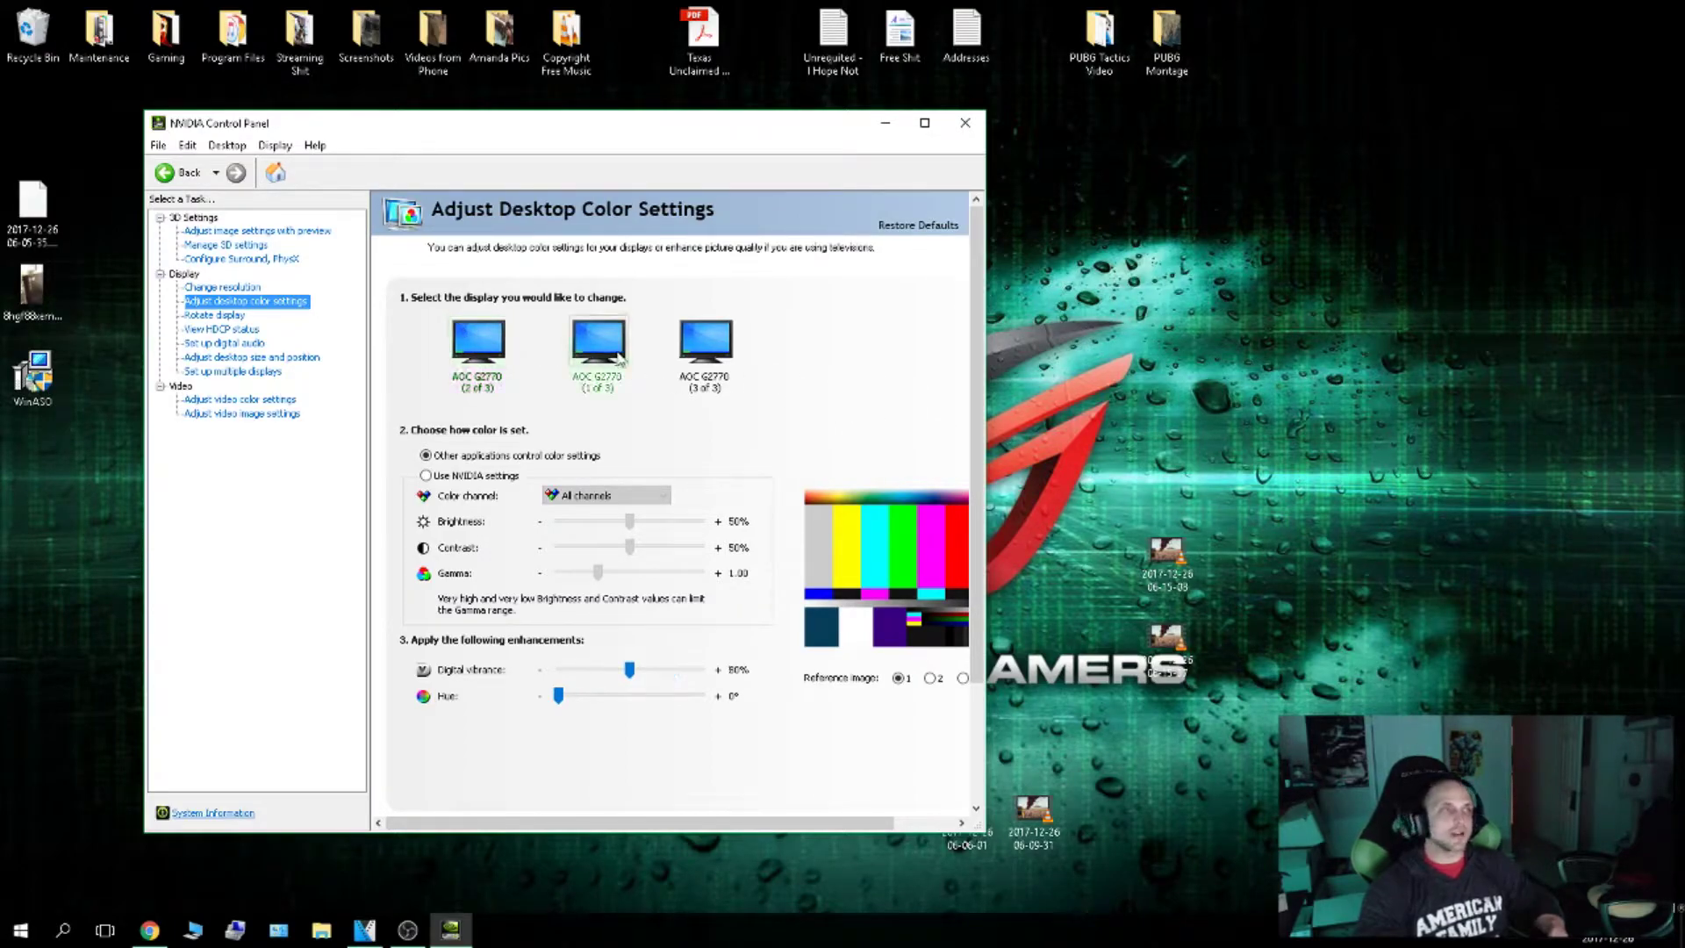
{"action": "left_click", "coordinate": [695, 369]}
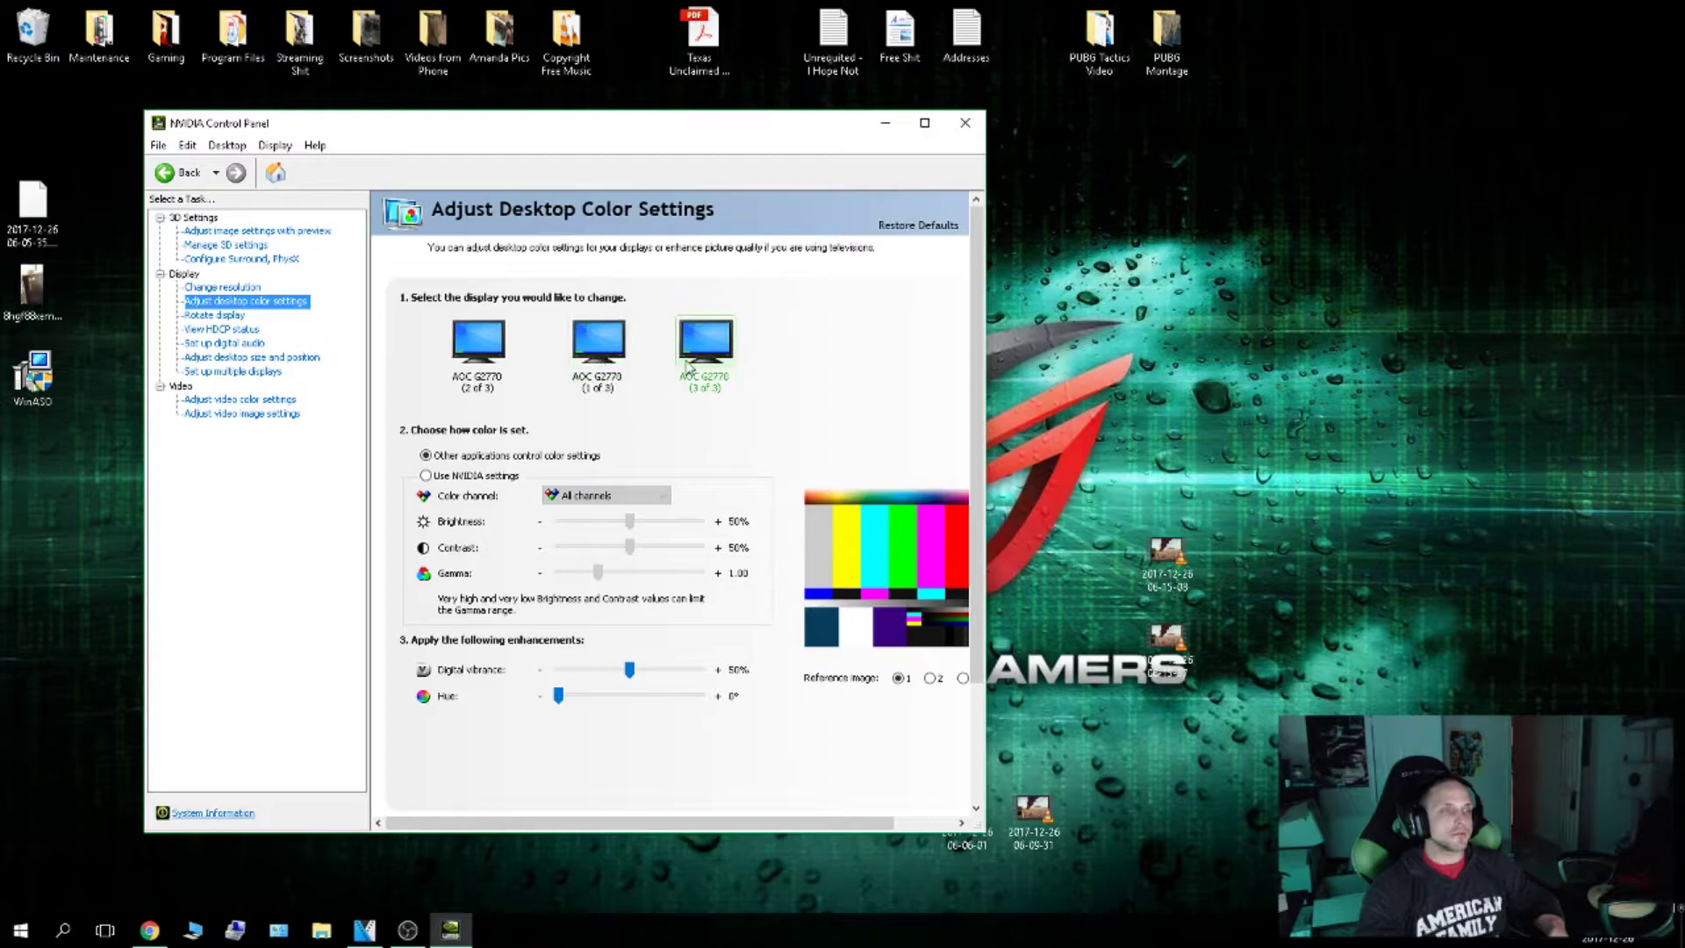
{"action": "left_click", "coordinate": [597, 356]}
{"action": "left_click", "coordinate": [480, 358]}
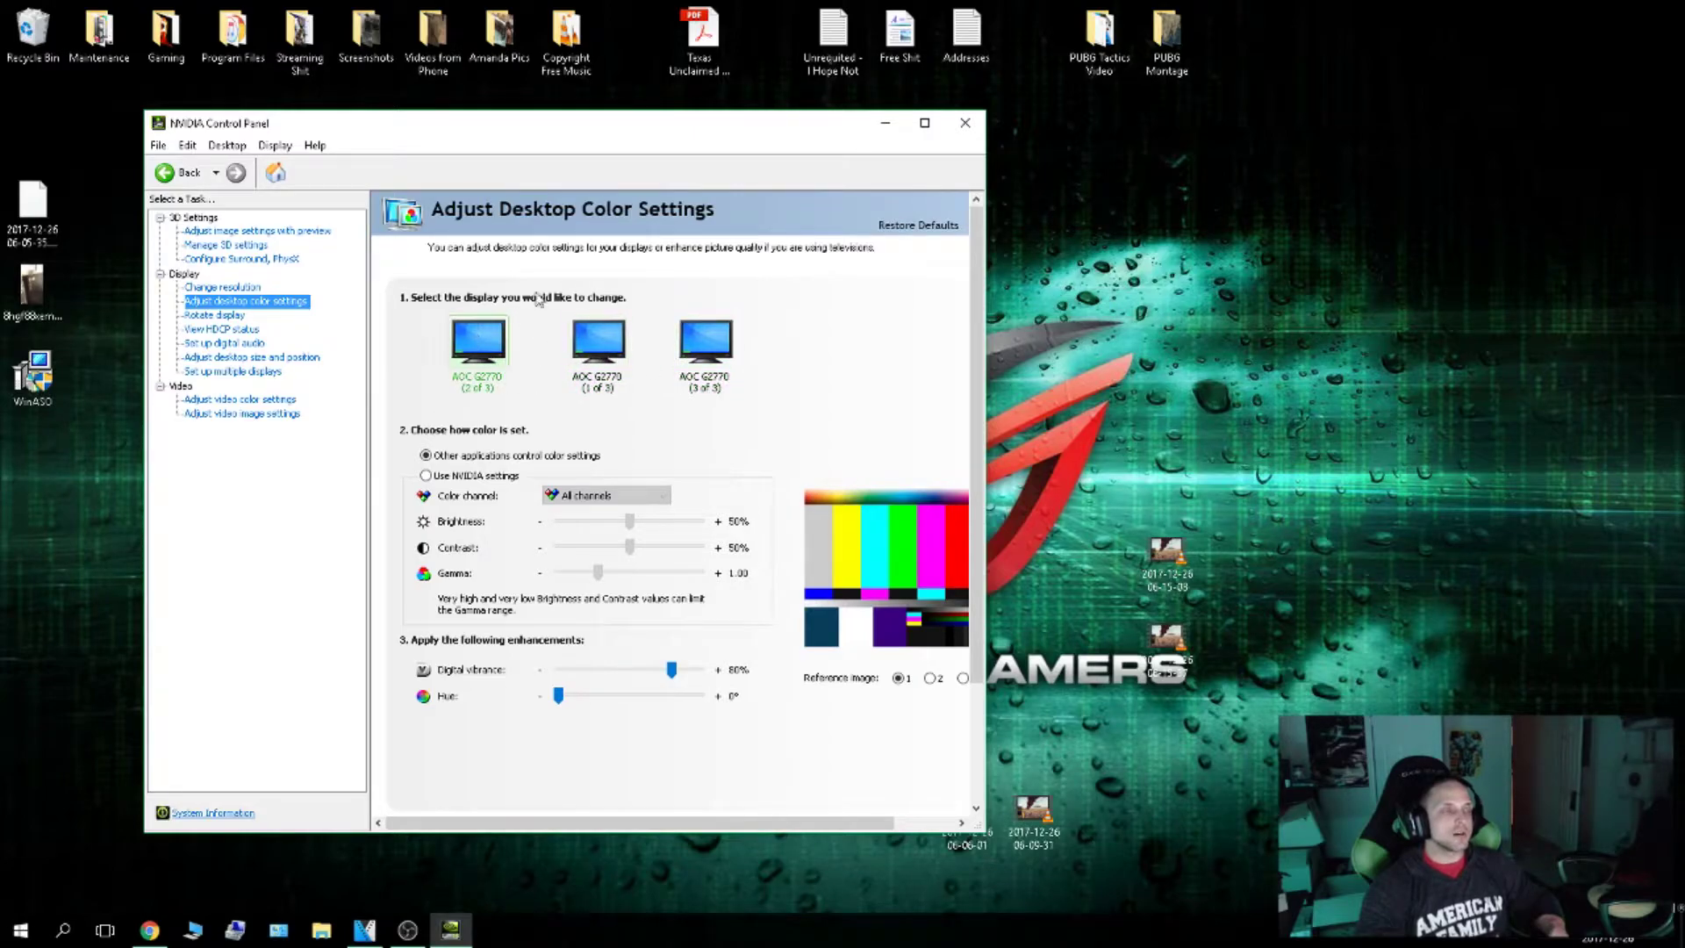
Step: In Manage 3D Settings' Program Settings, review the program list and begin adding a program
{"action": "left_click", "coordinate": [226, 246]}
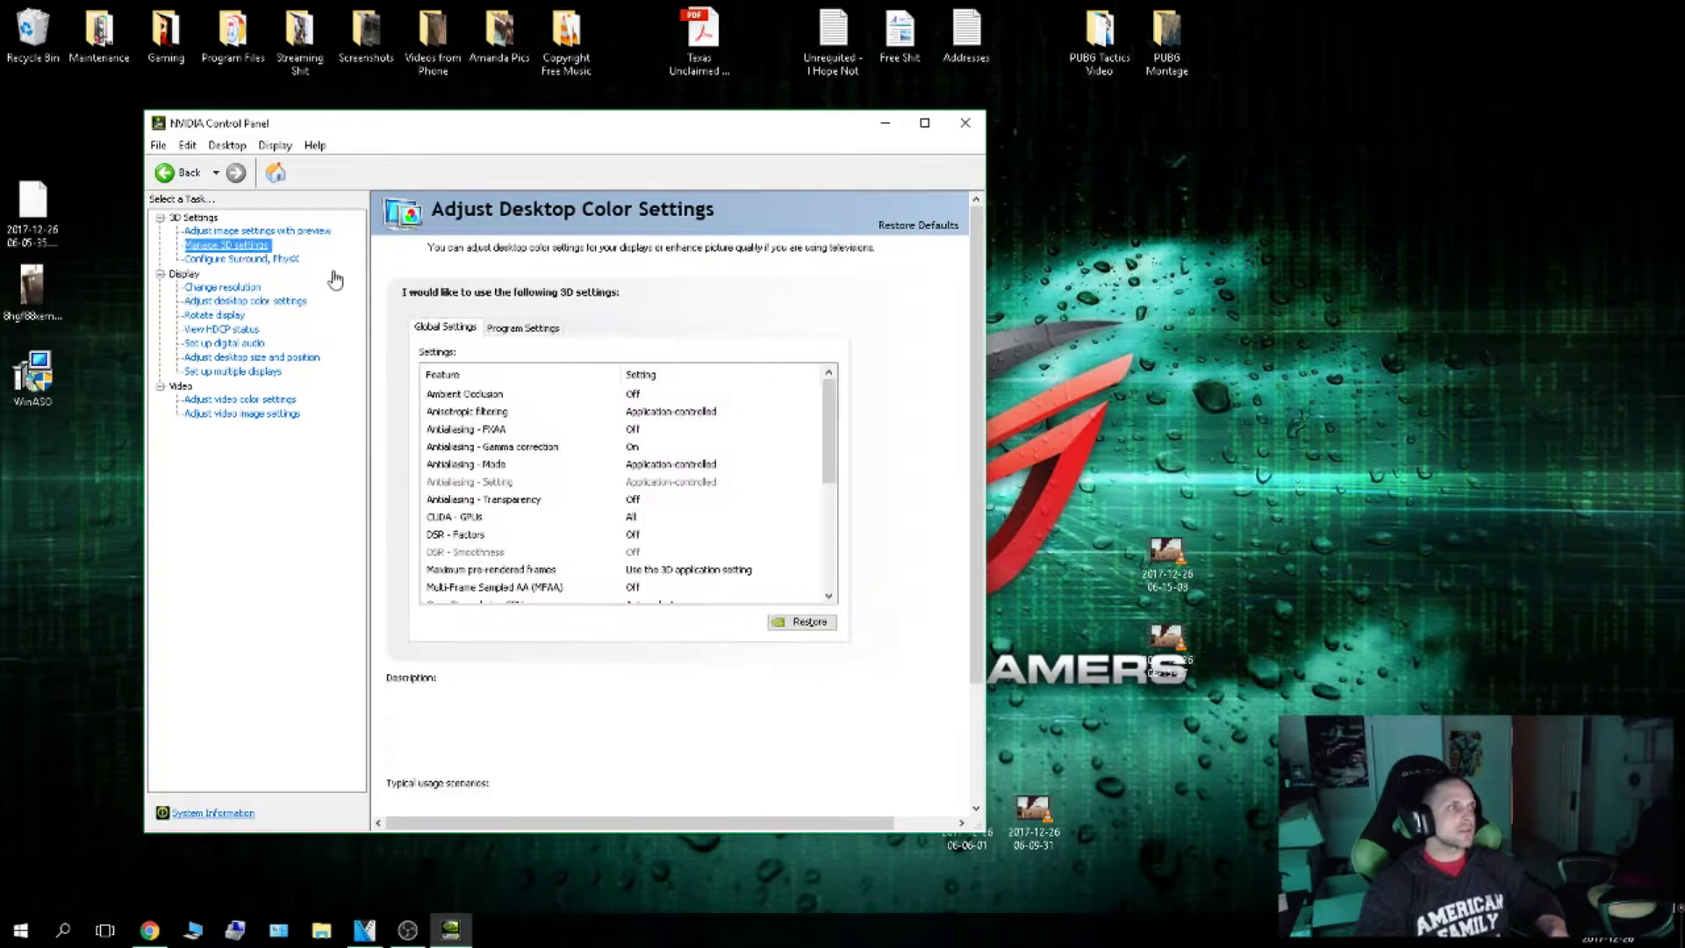
{"action": "left_click", "coordinate": [523, 329]}
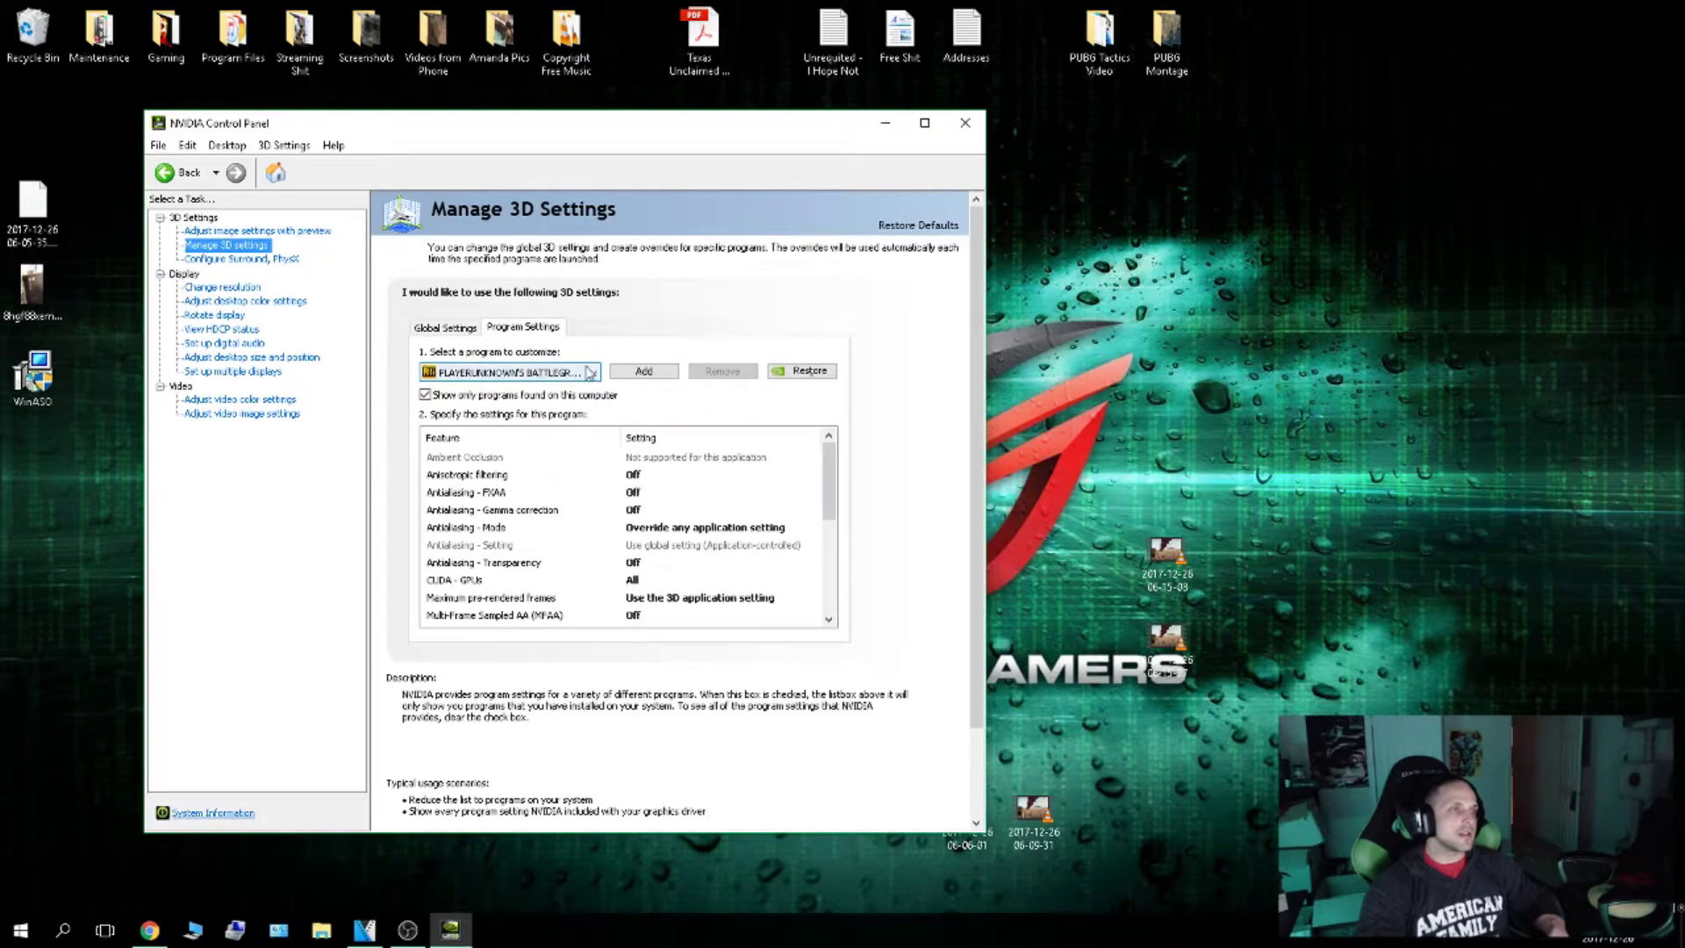
{"action": "left_click", "coordinate": [539, 372]}
{"action": "left_click", "coordinate": [539, 373]}
{"action": "left_click", "coordinate": [643, 372]}
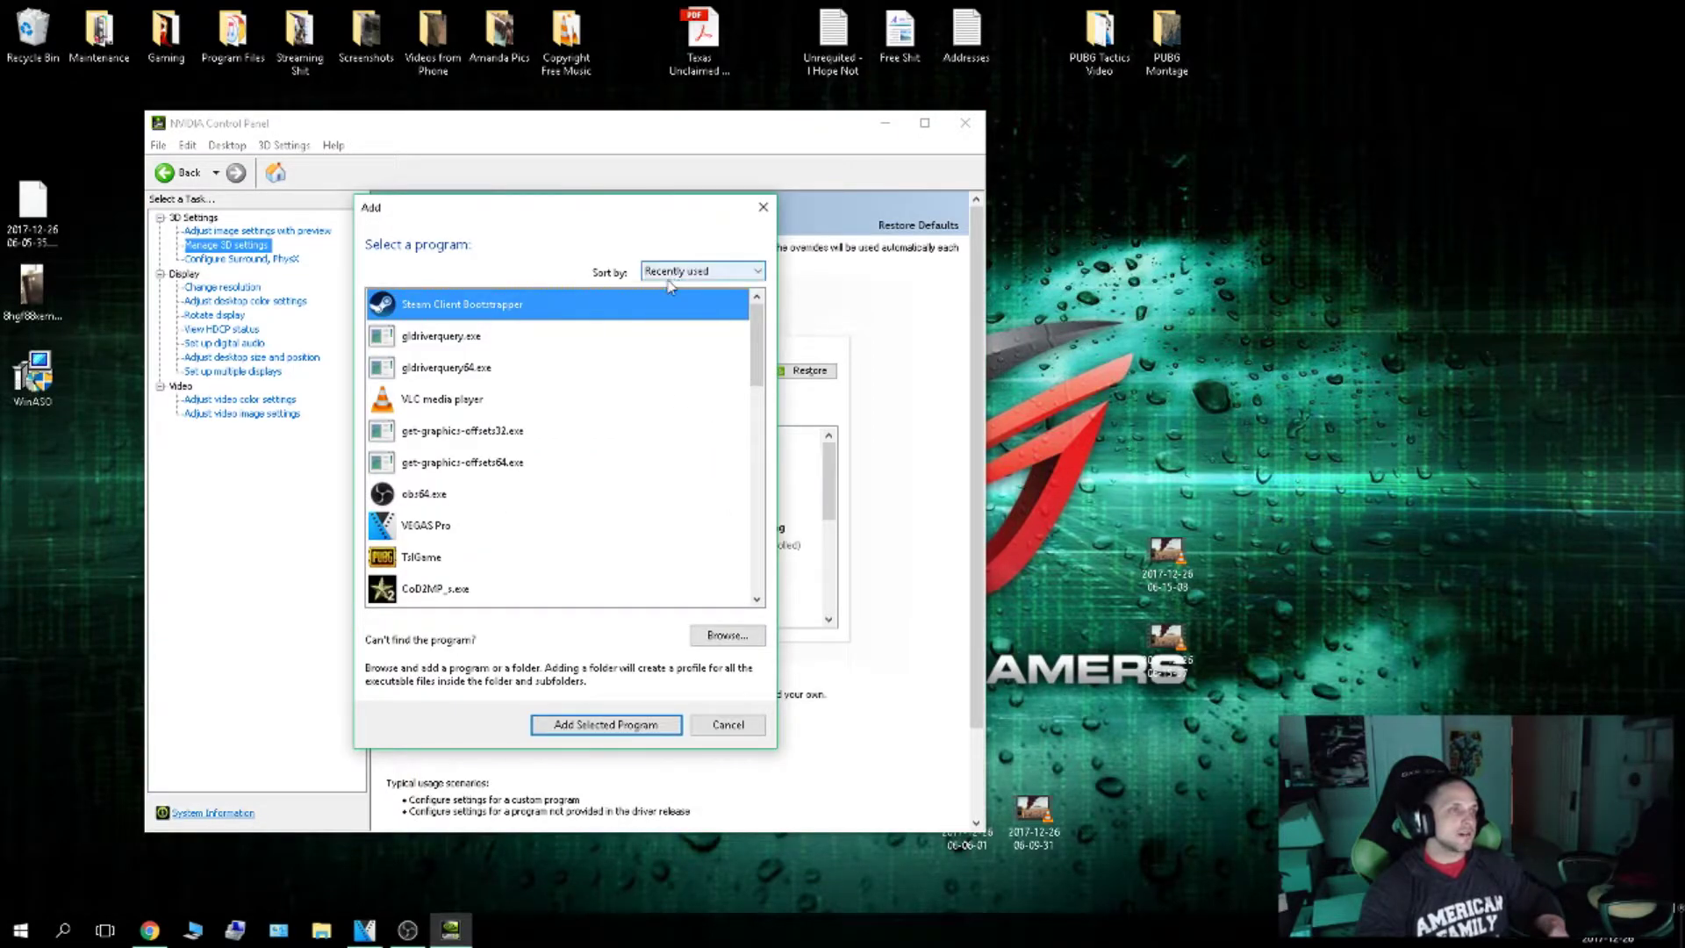
{"action": "left_click", "coordinate": [606, 724]}
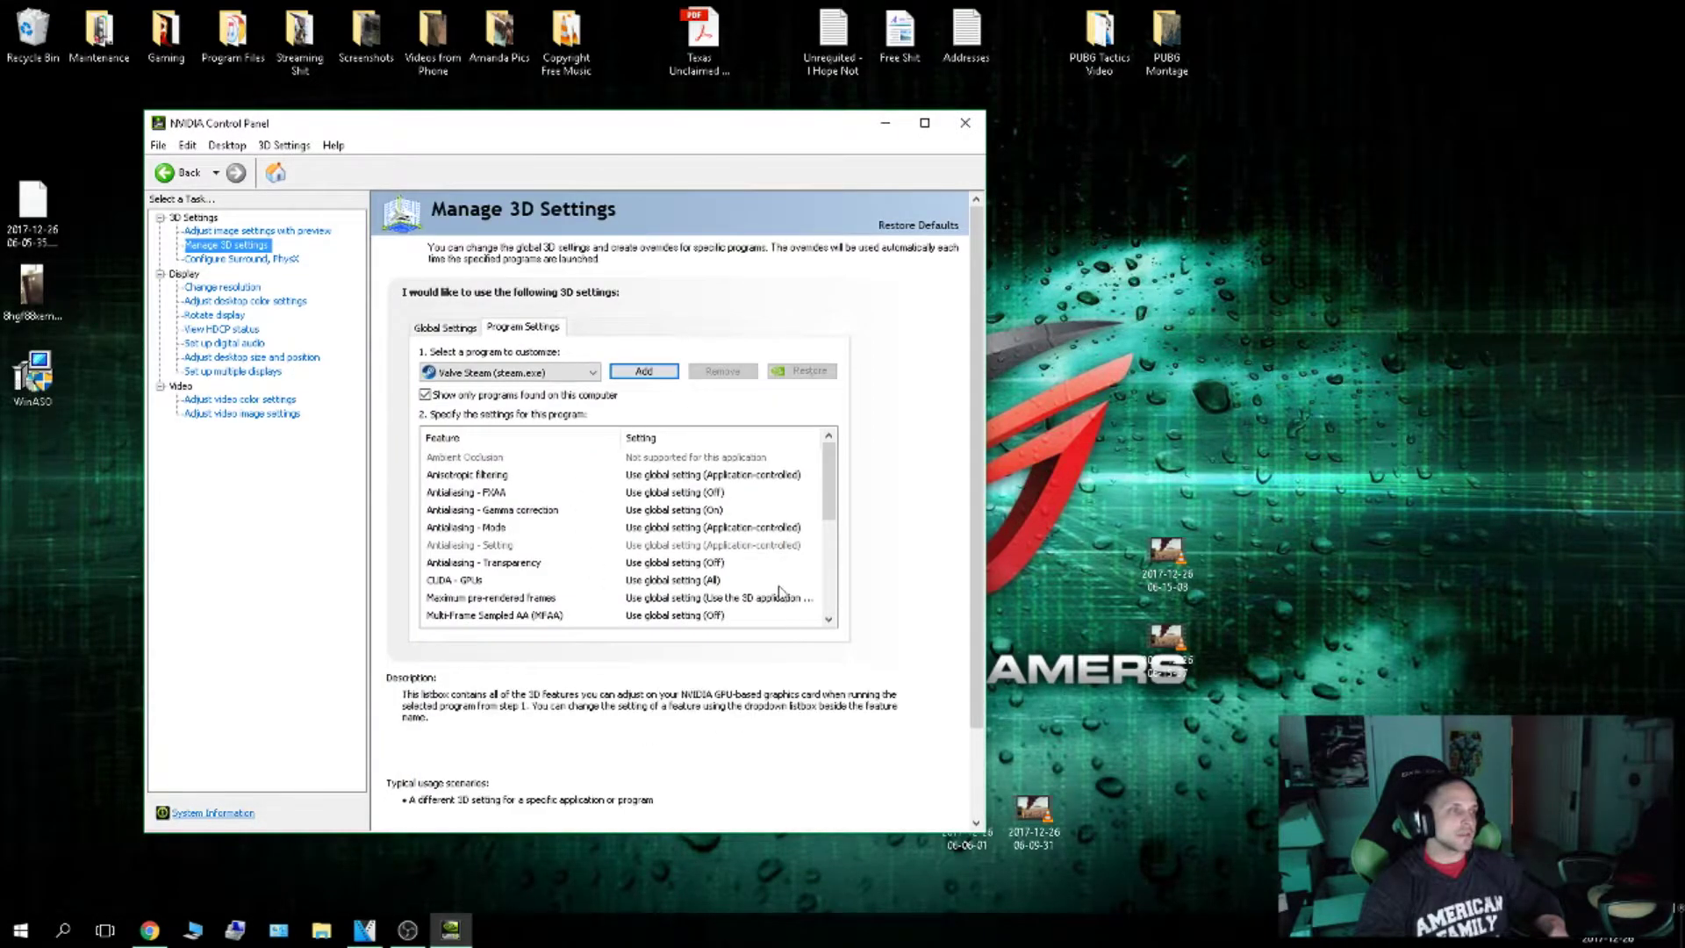
{"action": "left_click", "coordinate": [573, 373]}
{"action": "left_click", "coordinate": [644, 371]}
Step: Browse for the game executable, navigating to D:\Program Files\Steam
{"action": "left_click", "coordinate": [727, 635]}
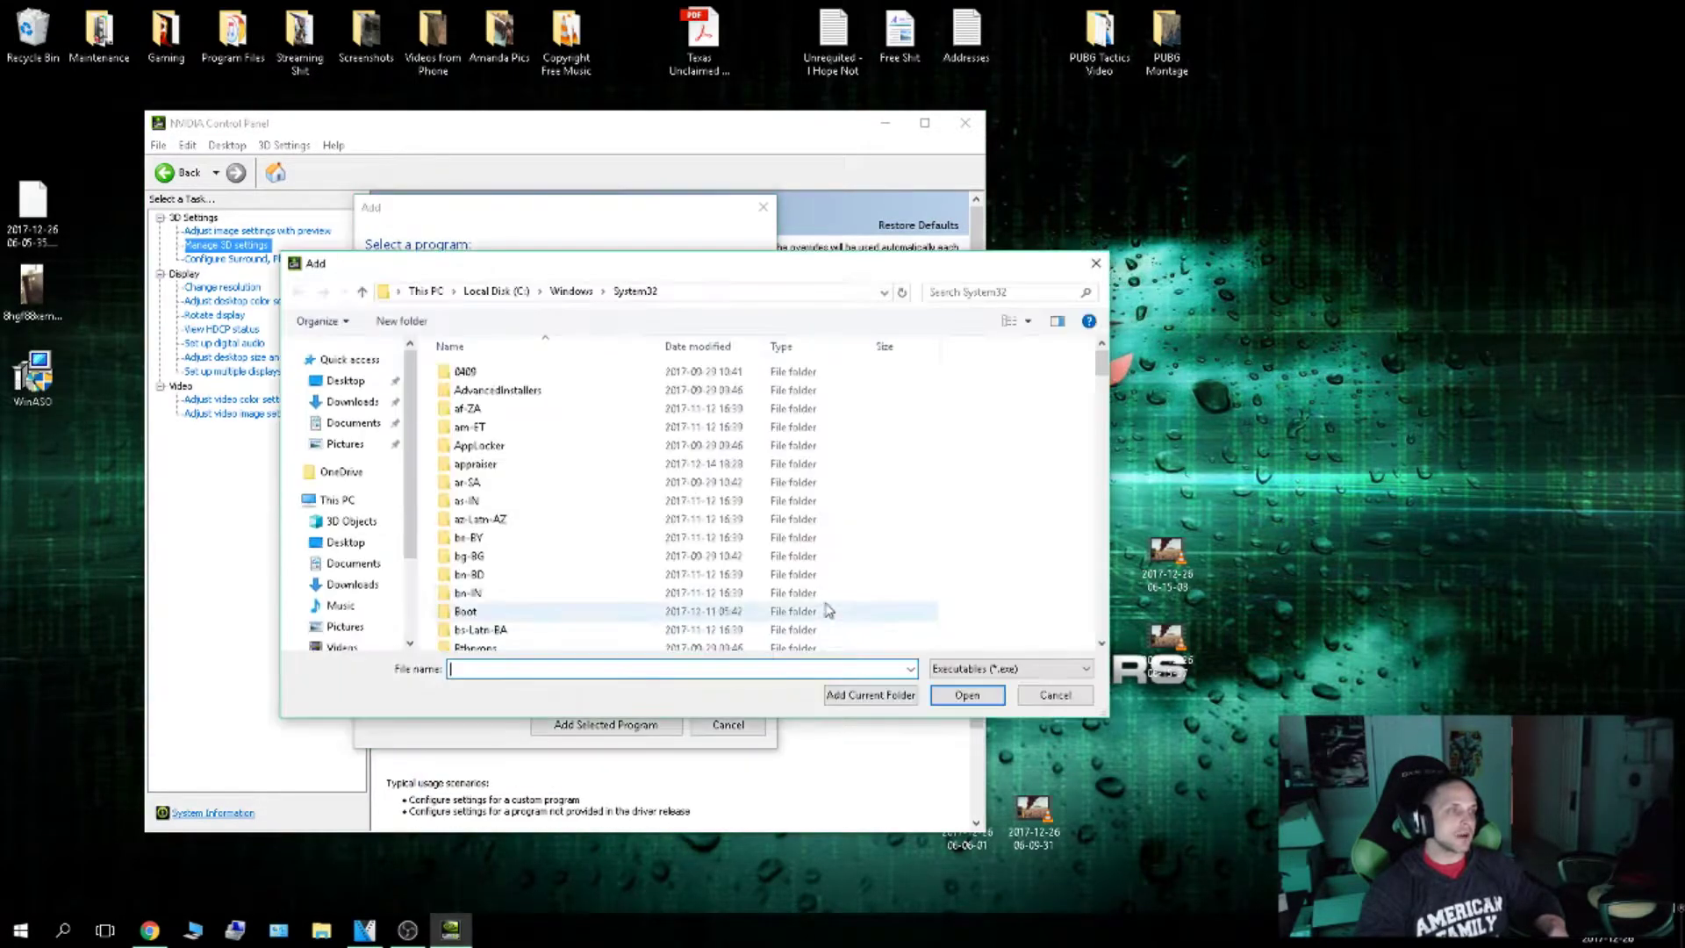
{"action": "left_click", "coordinate": [345, 380]}
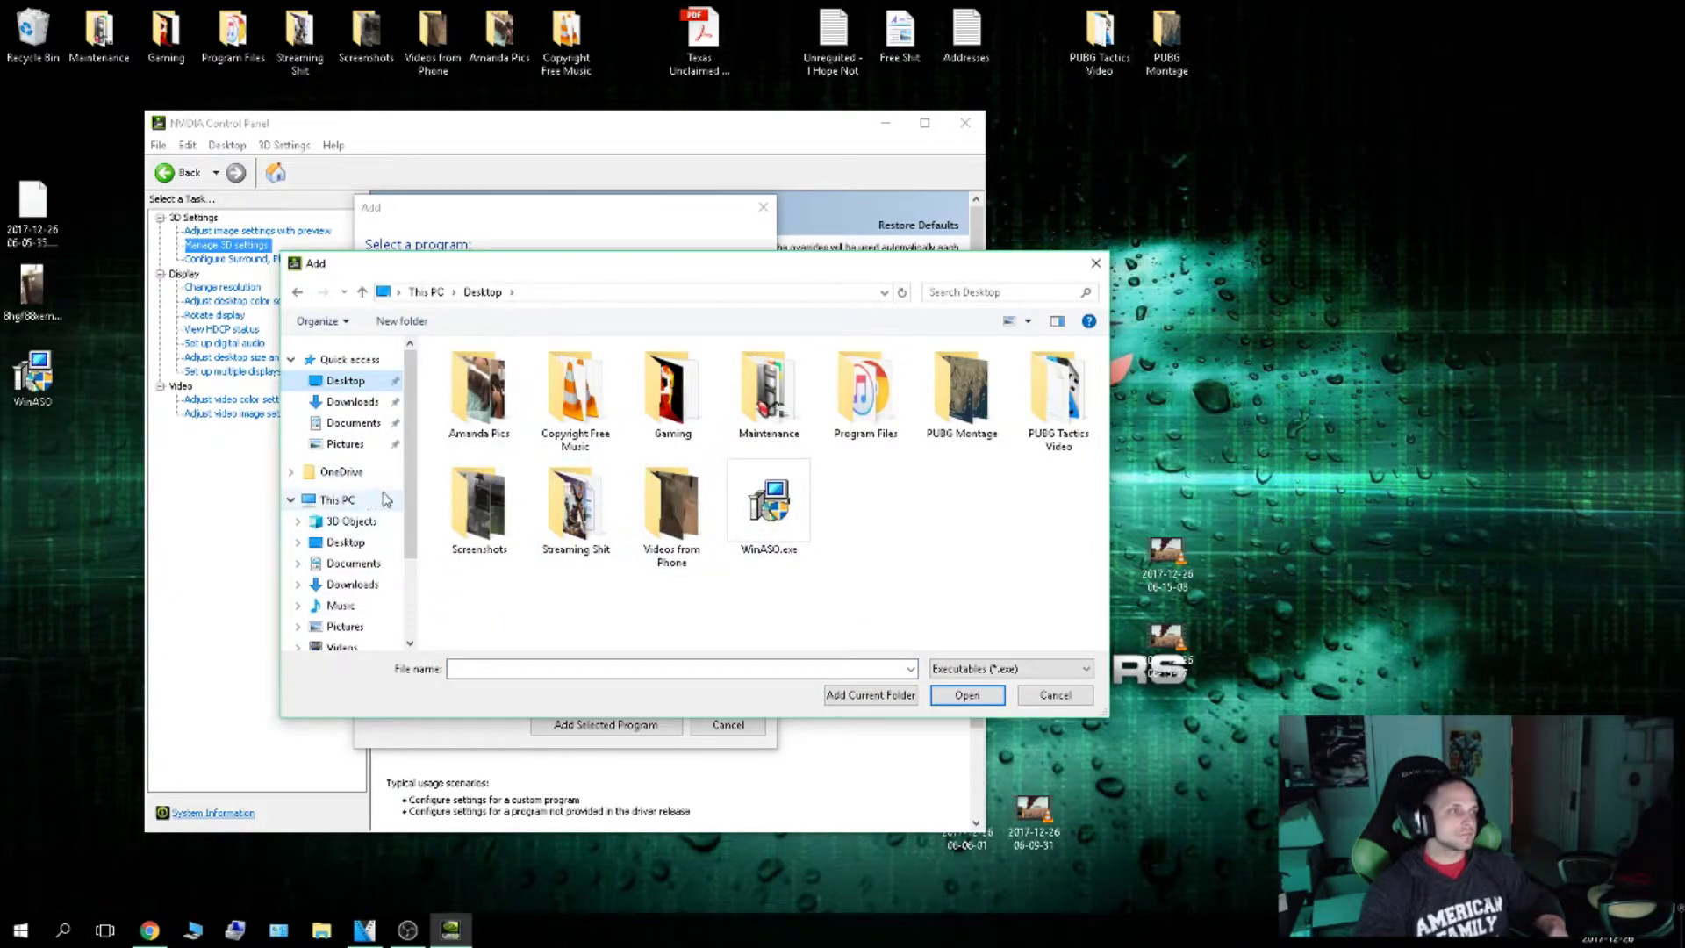
{"action": "scroll", "coordinate": [351, 527], "scroll_direction": "down", "scroll_amount": 2}
{"action": "left_click", "coordinate": [360, 550]}
{"action": "left_click", "coordinate": [356, 571]}
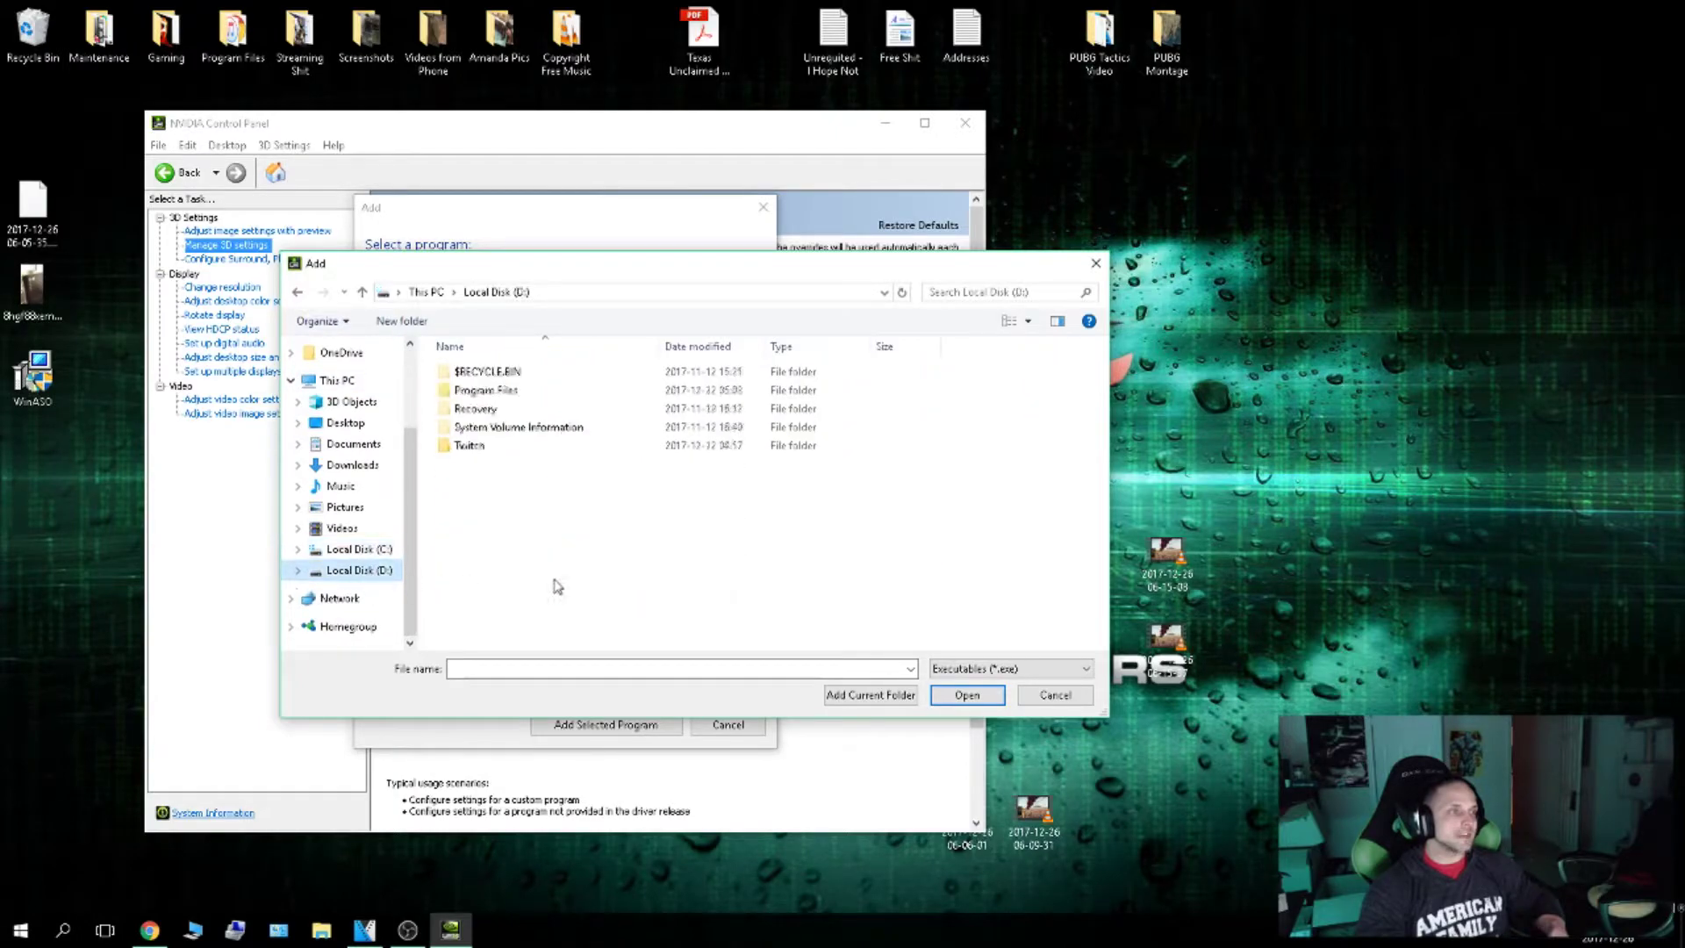
{"action": "double_click", "coordinate": [487, 390]}
{"action": "scroll", "coordinate": [592, 482], "scroll_direction": "down", "scroll_amount": 5}
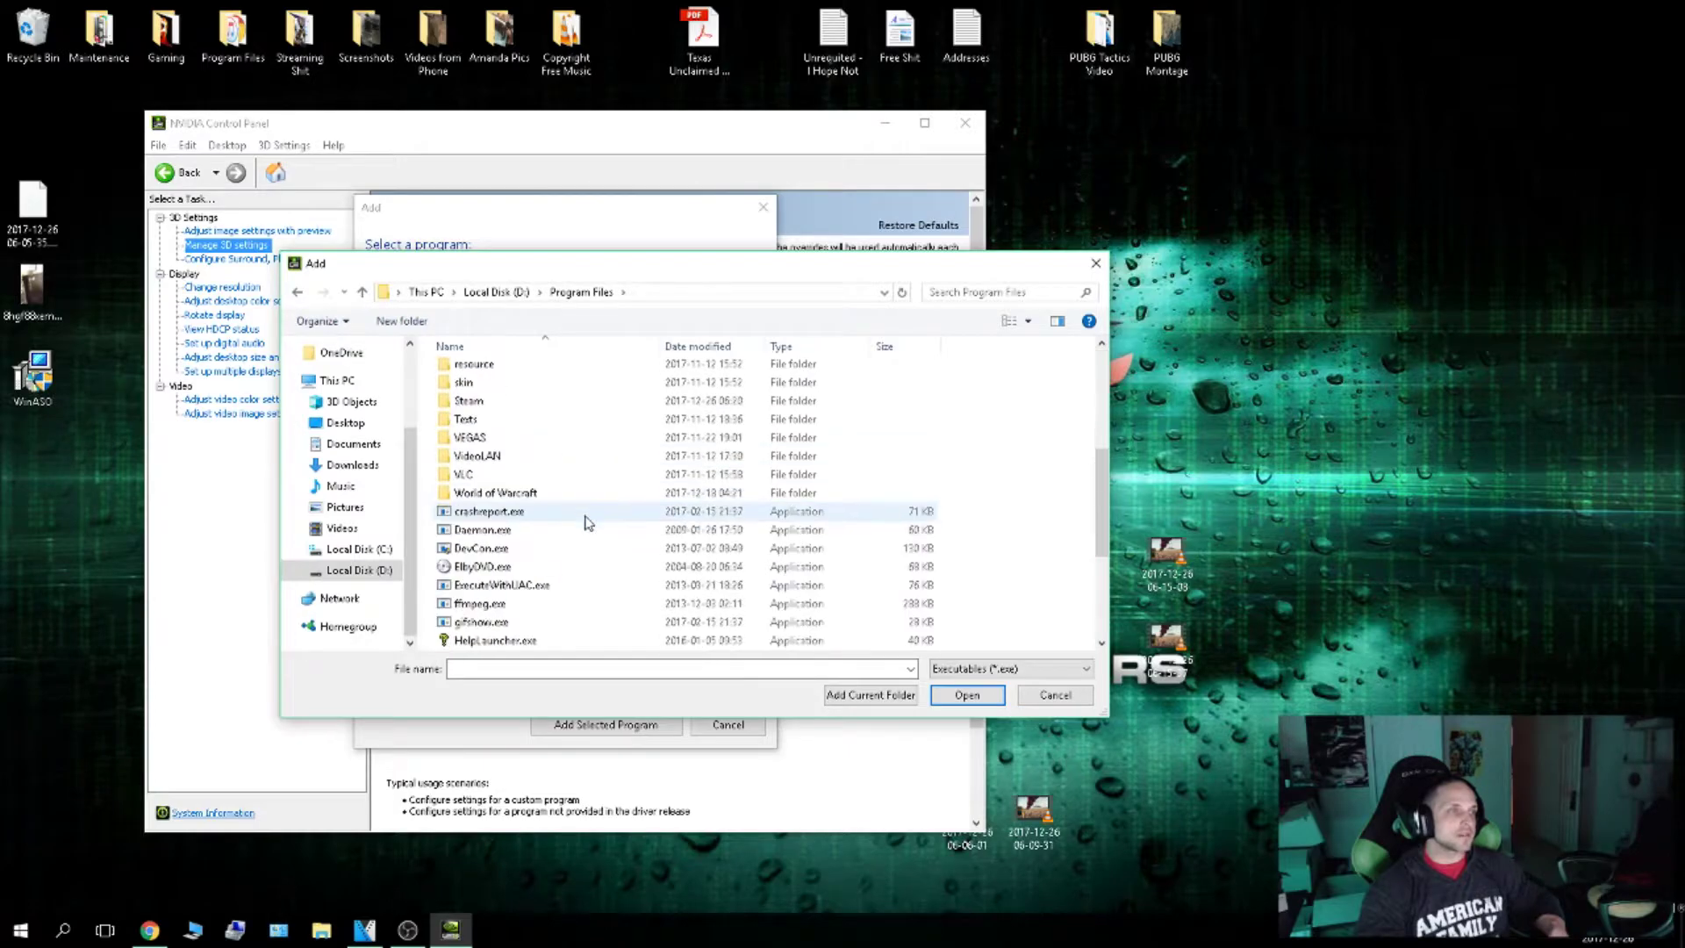
{"action": "double_click", "coordinate": [505, 401]}
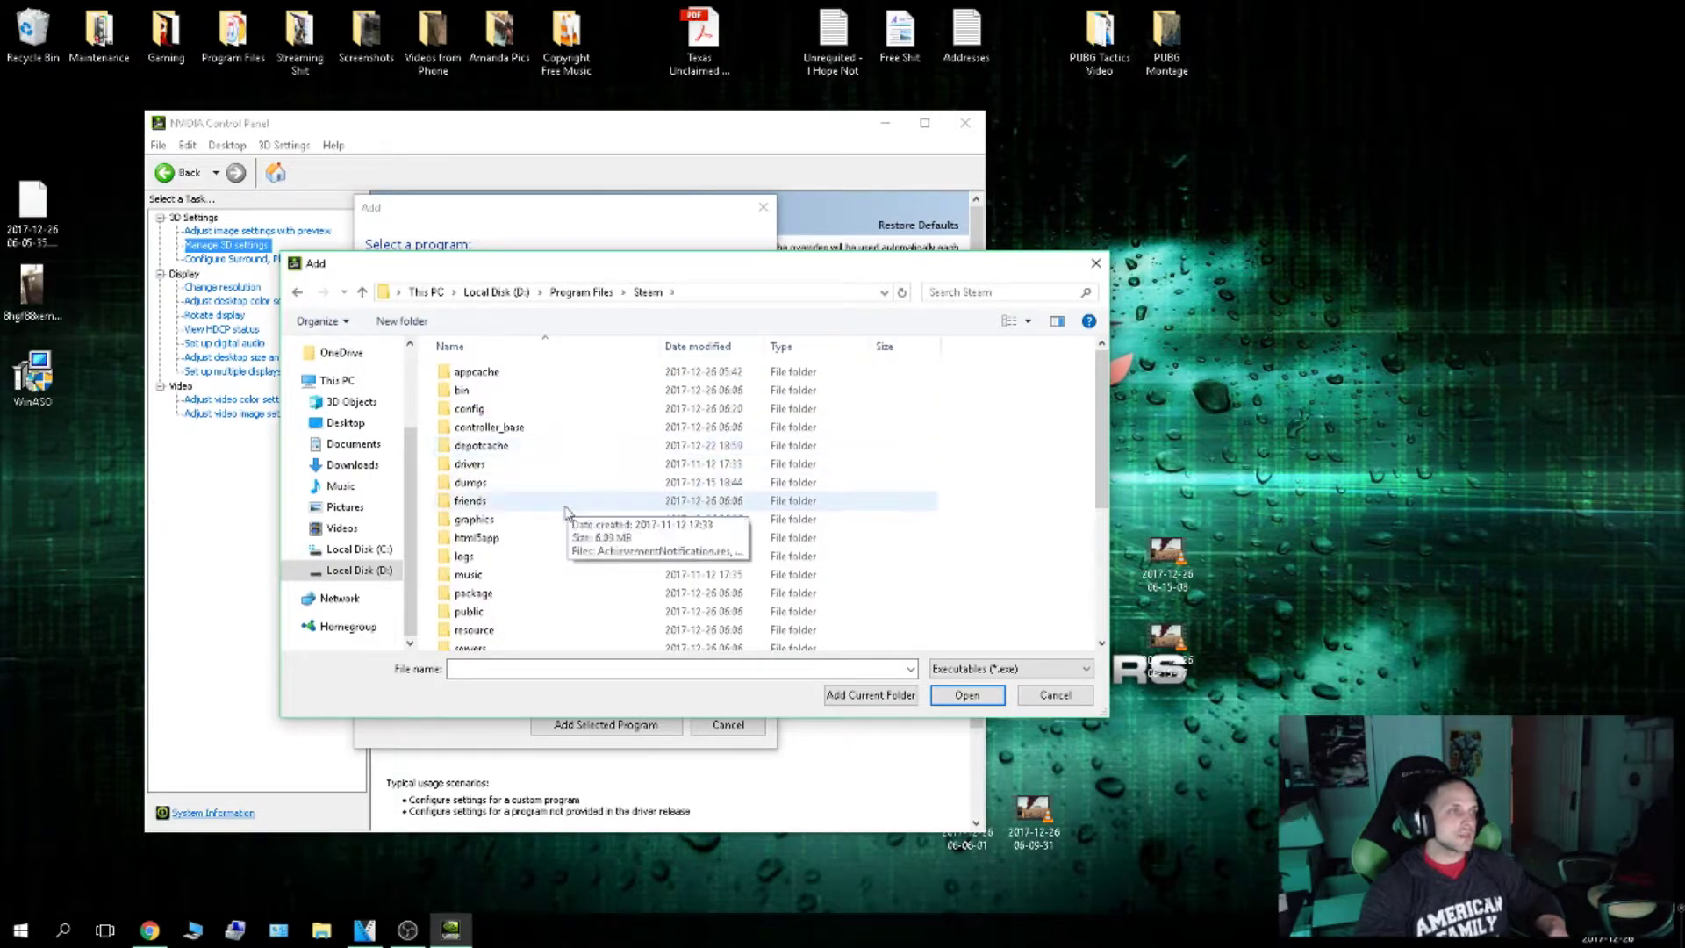
Step: Locate TslGame.exe under steamapps\common\PUBG\TslGame\Binaries\Win64, then cancel, keeping the PUBG profile
{"action": "scroll", "coordinate": [561, 509], "scroll_direction": "down", "scroll_amount": 3}
{"action": "double_click", "coordinate": [546, 493]}
{"action": "double_click", "coordinate": [536, 373]}
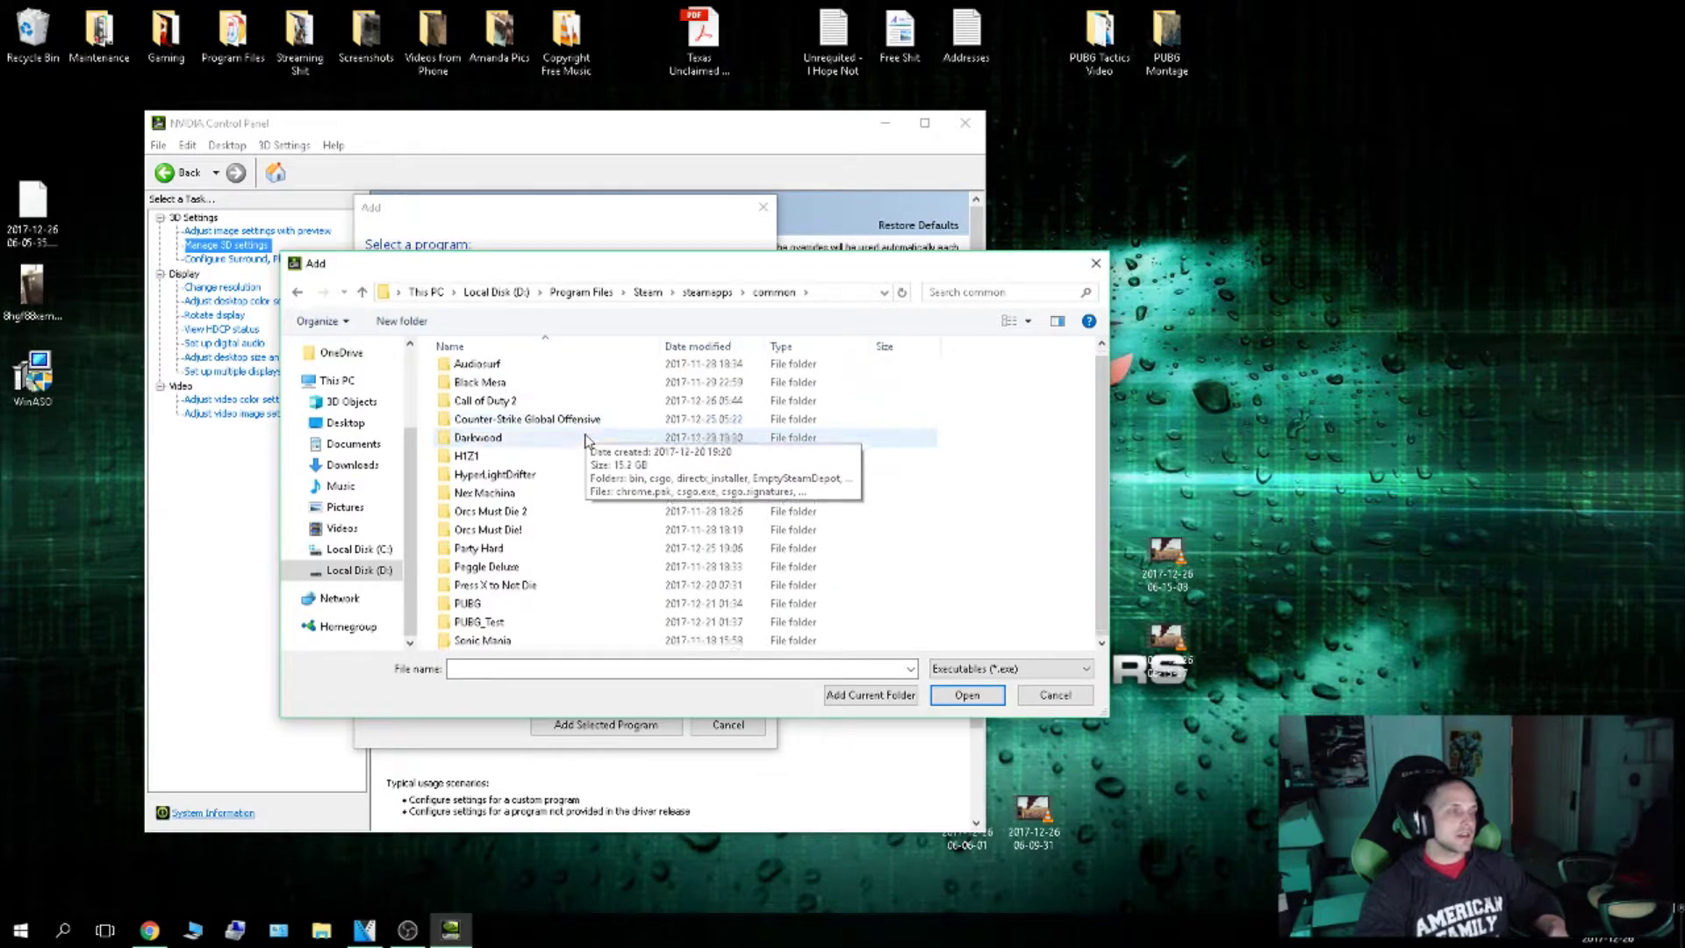
{"action": "double_click", "coordinate": [546, 611]}
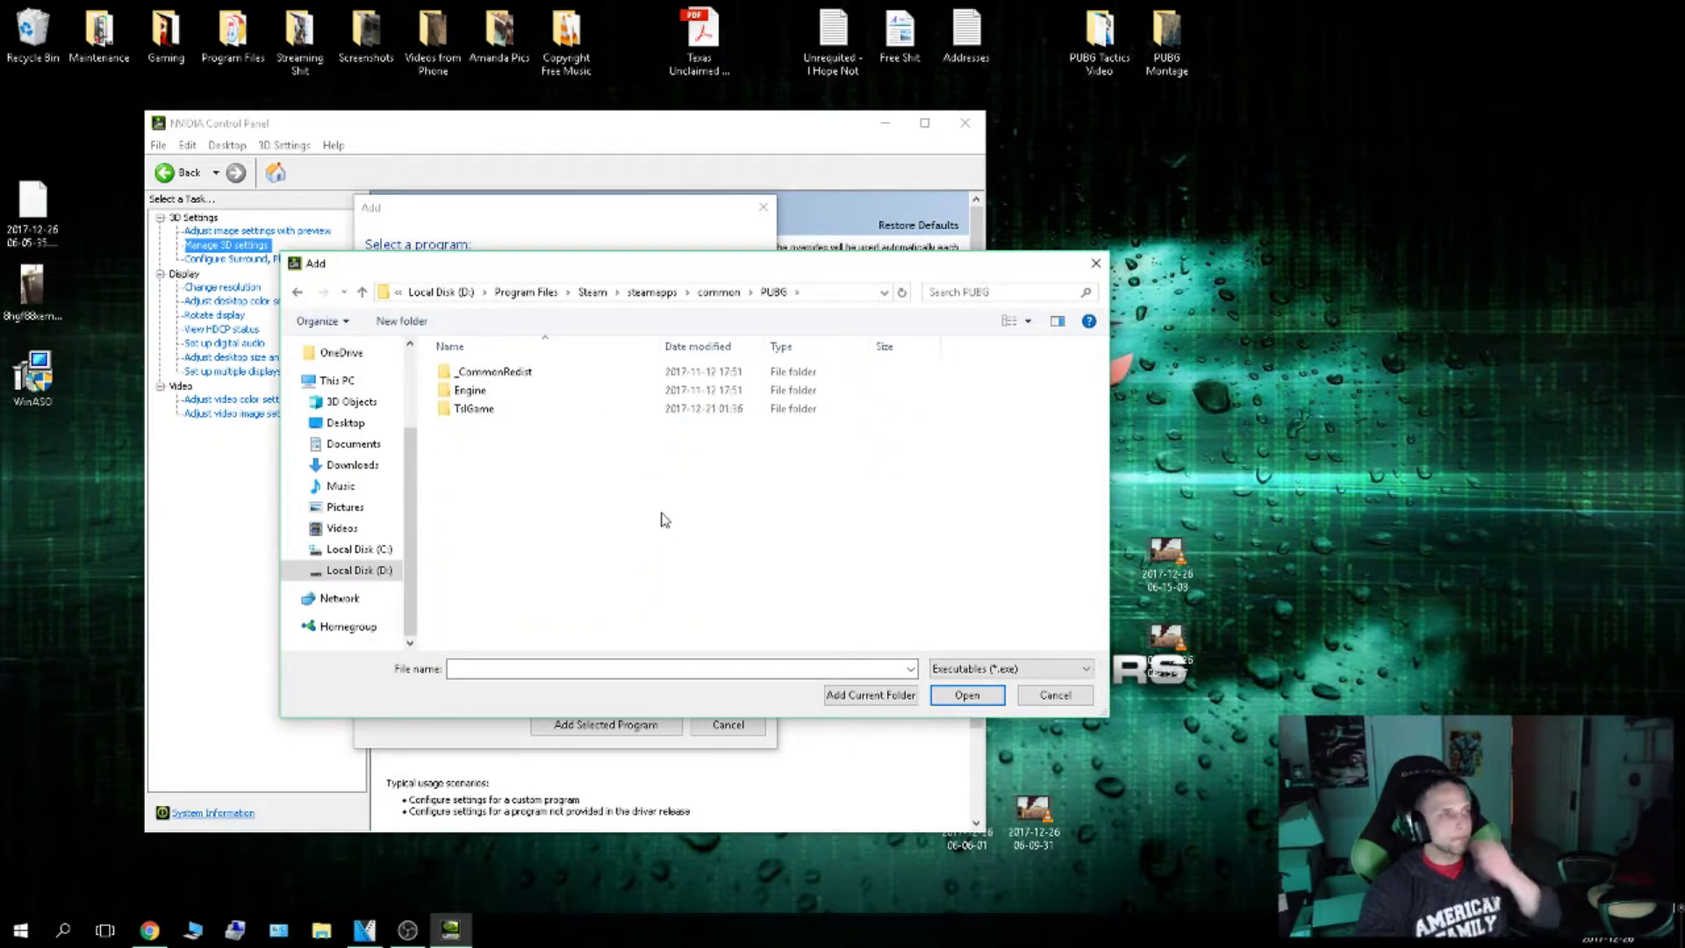
{"action": "double_click", "coordinate": [538, 408]}
{"action": "double_click", "coordinate": [509, 373]}
{"action": "double_click", "coordinate": [518, 391]}
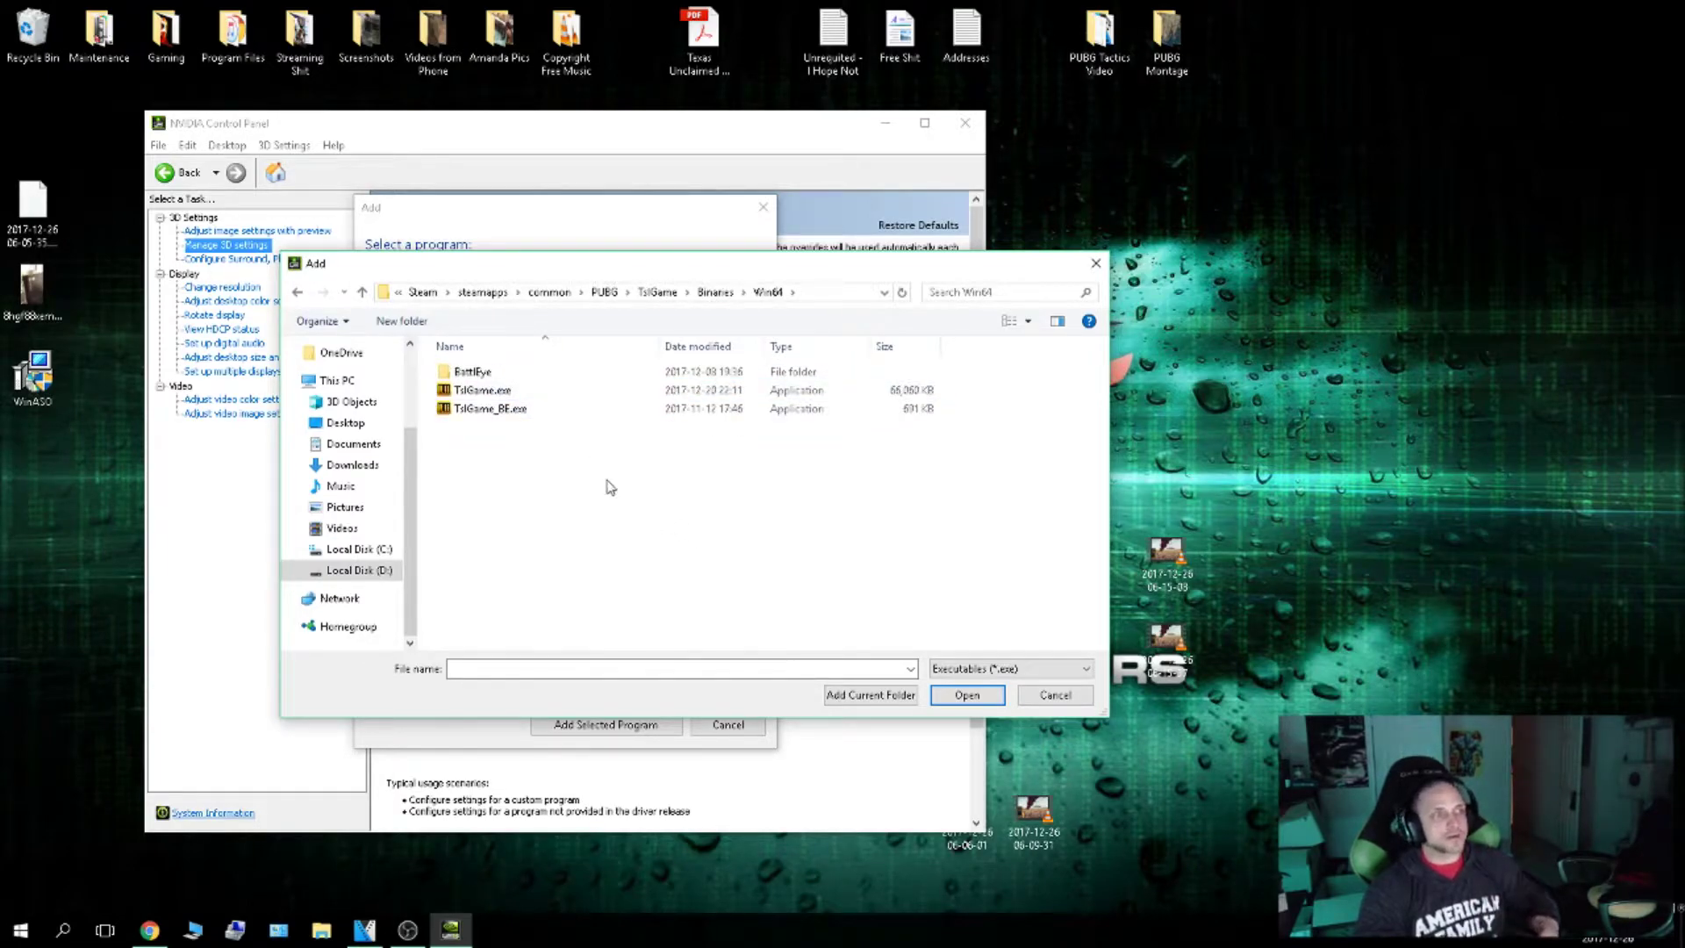
{"action": "left_click", "coordinate": [525, 392]}
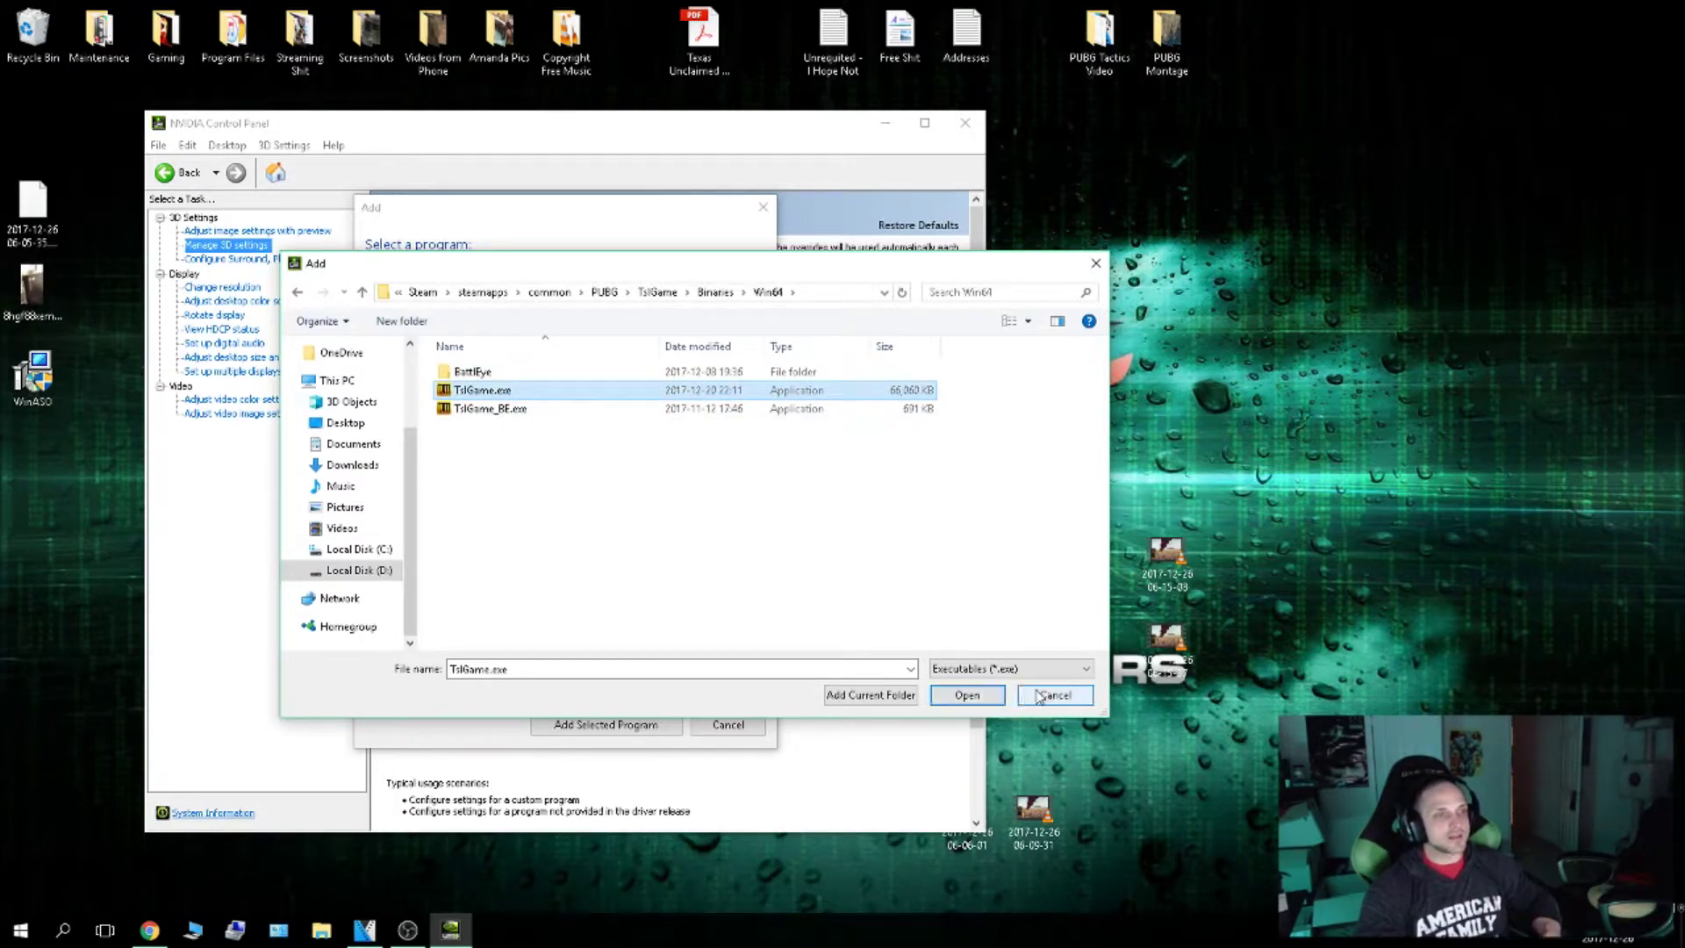
{"action": "left_click", "coordinate": [968, 694]}
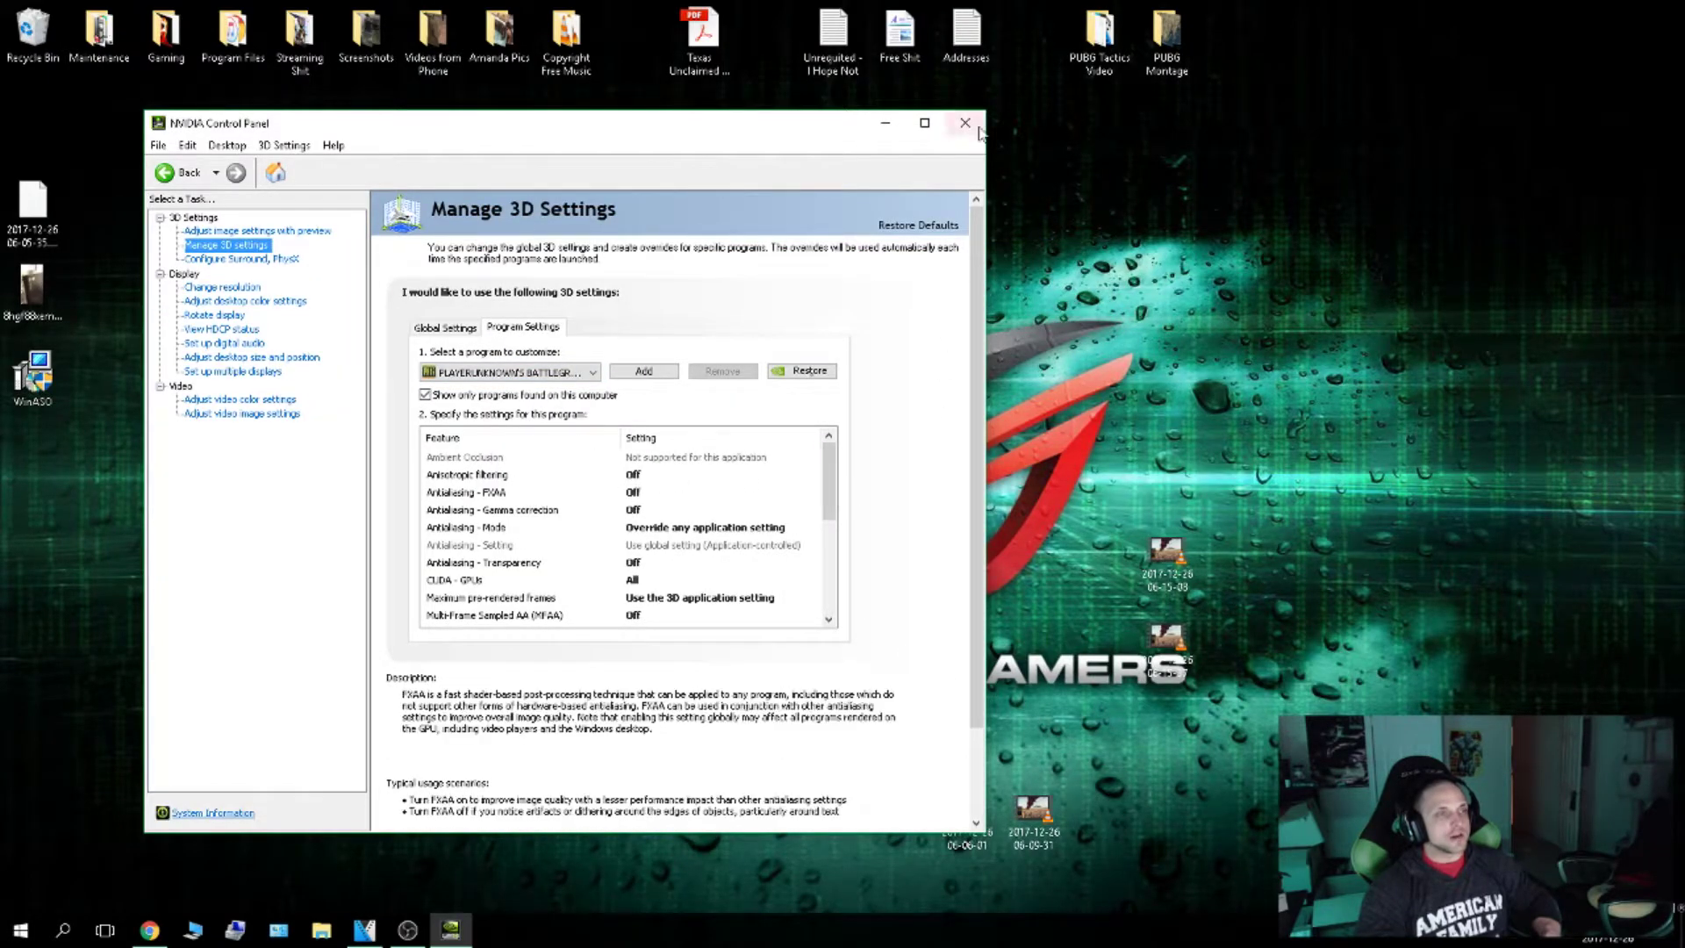
Step: Maximize the control panel and try Anisotropic filtering as Application-controlled
{"action": "left_click", "coordinate": [925, 123]}
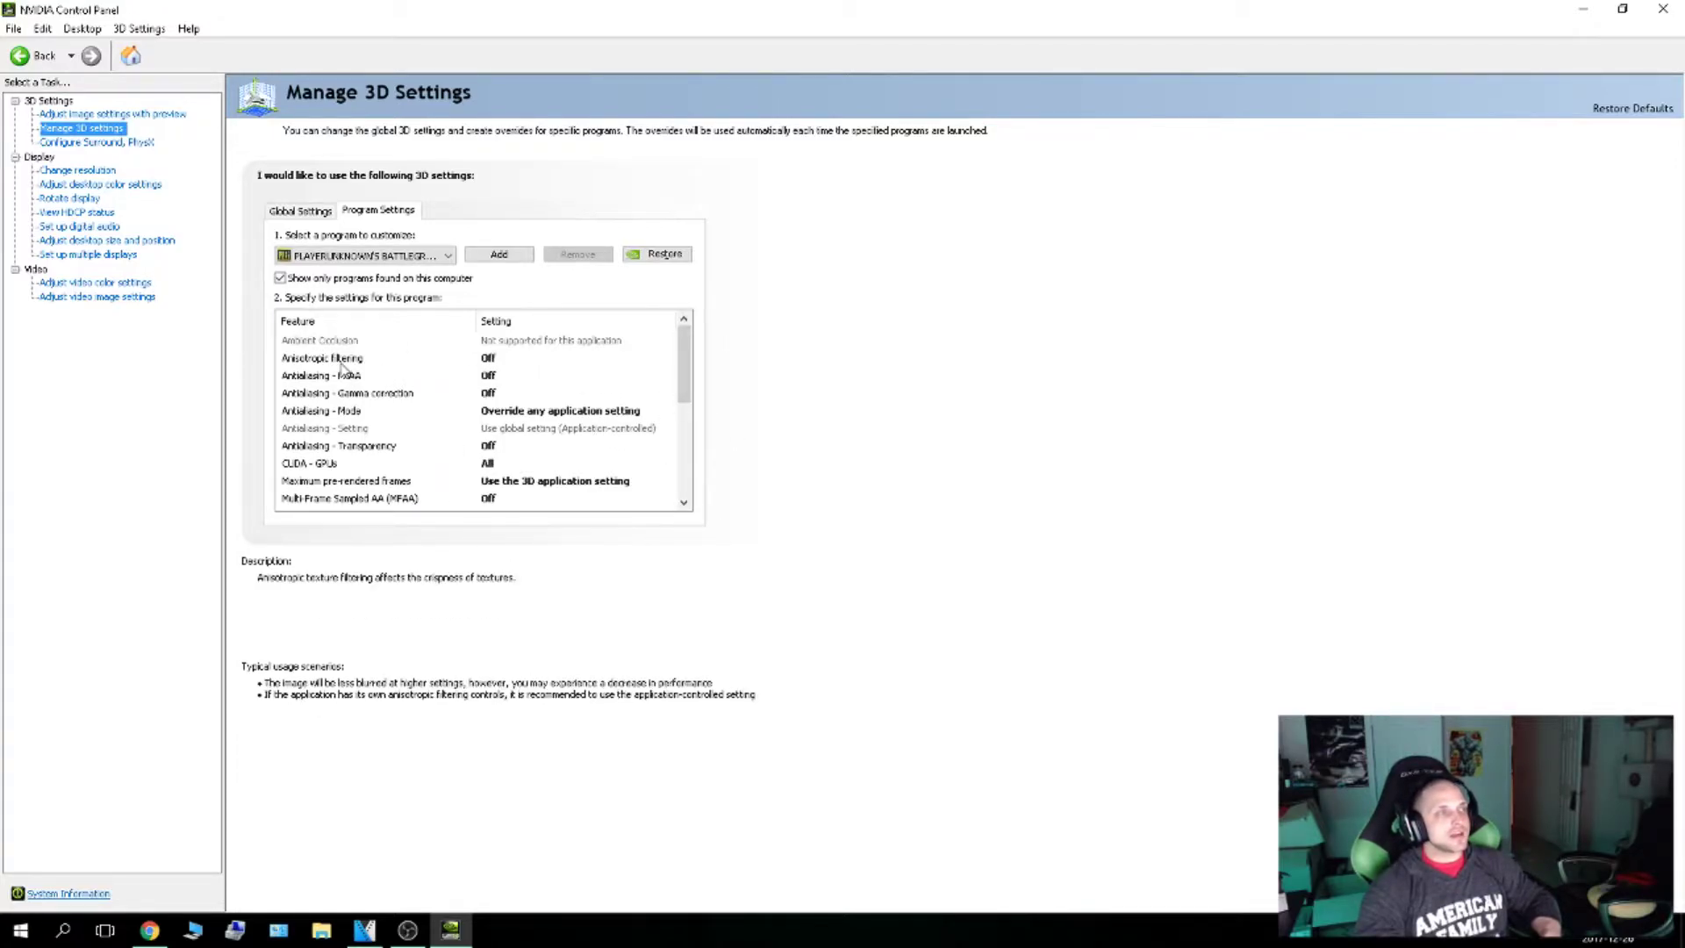
{"action": "left_click_drag", "start_coordinate": [687, 379], "coordinate": [684, 332]}
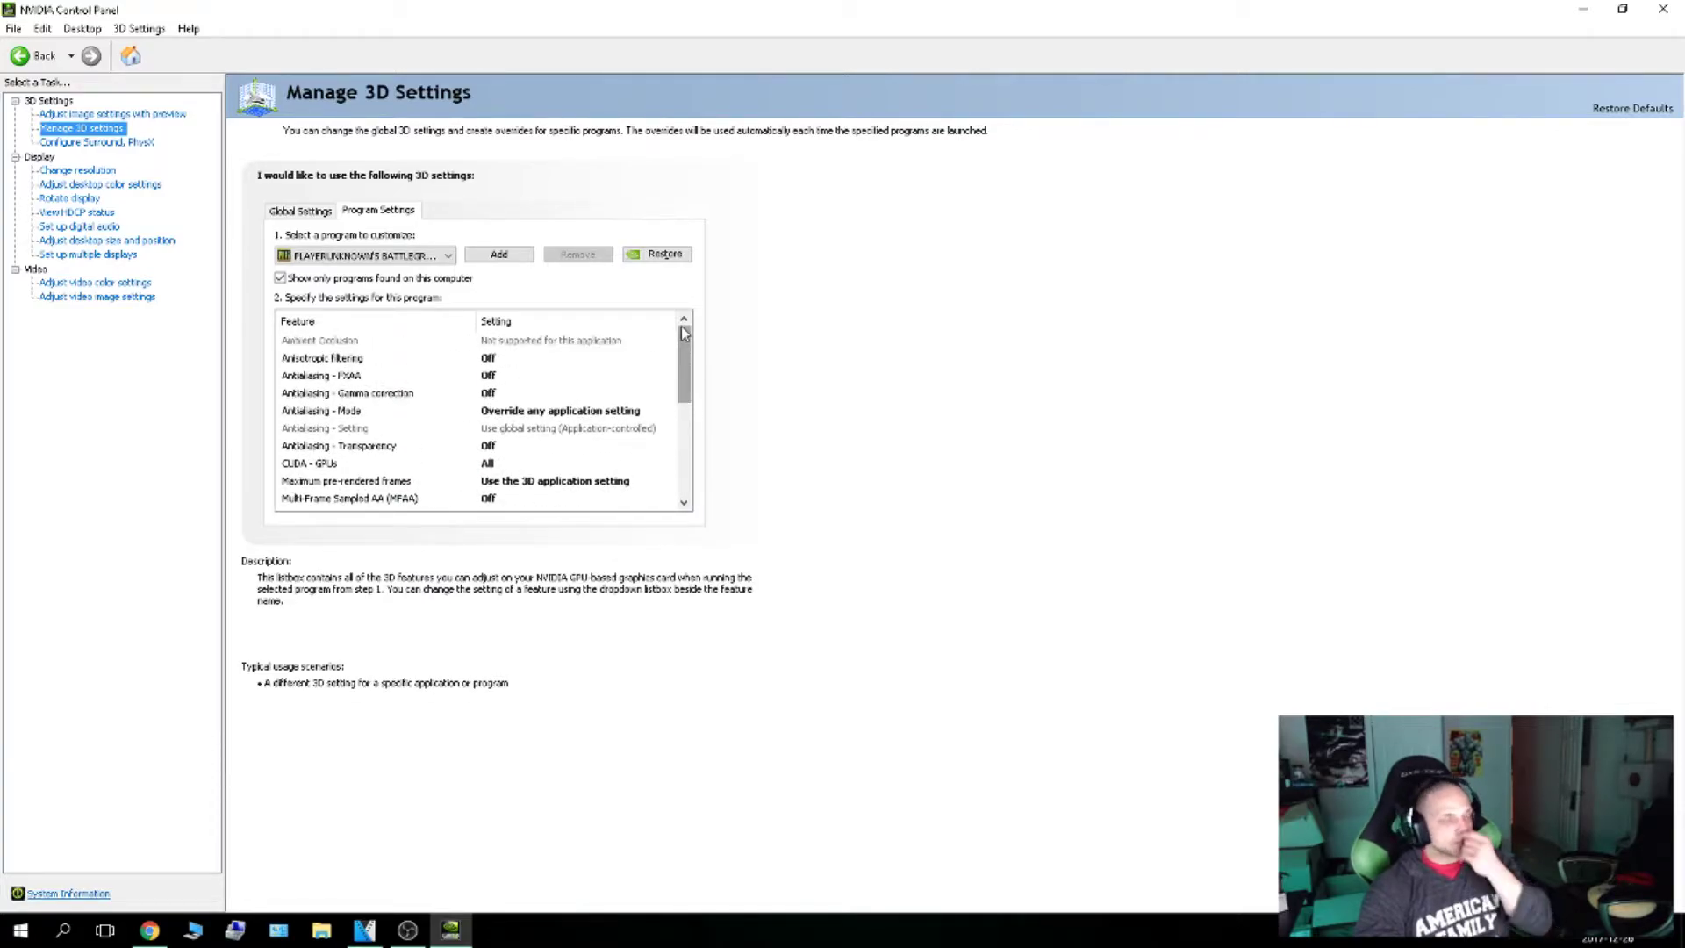
{"action": "left_click", "coordinate": [324, 360]}
{"action": "left_click", "coordinate": [529, 359]}
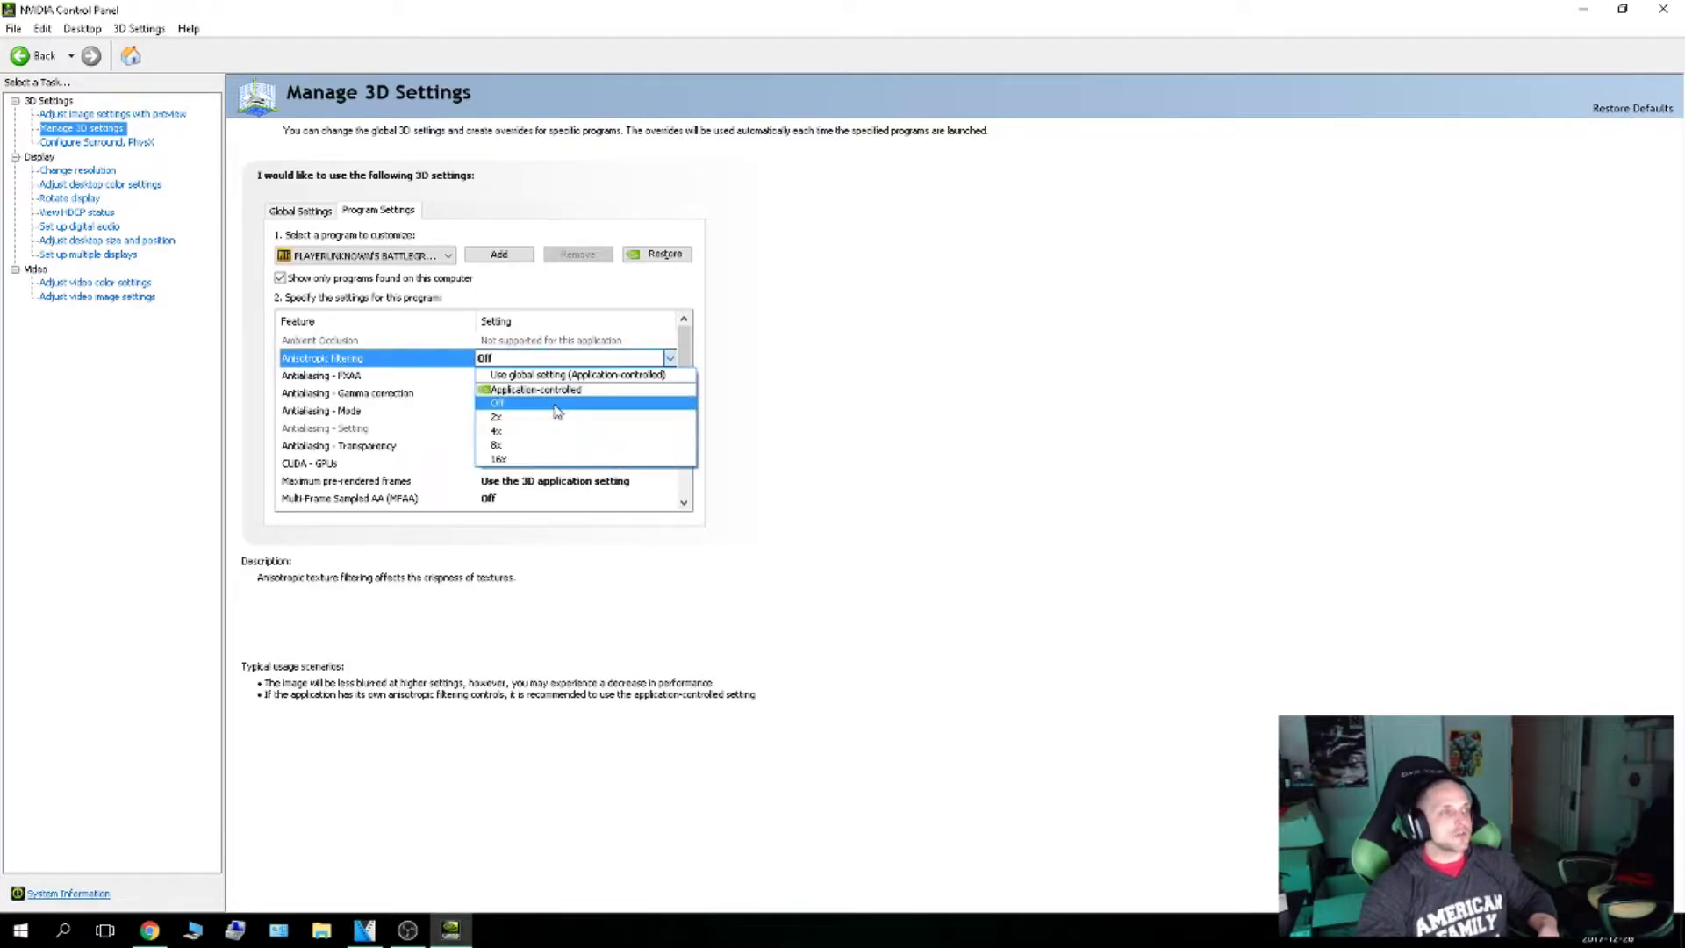
{"action": "left_click", "coordinate": [557, 389]}
Step: Set PUBG's Anisotropic filtering back to Off and leave it there
{"action": "left_click", "coordinate": [399, 378]}
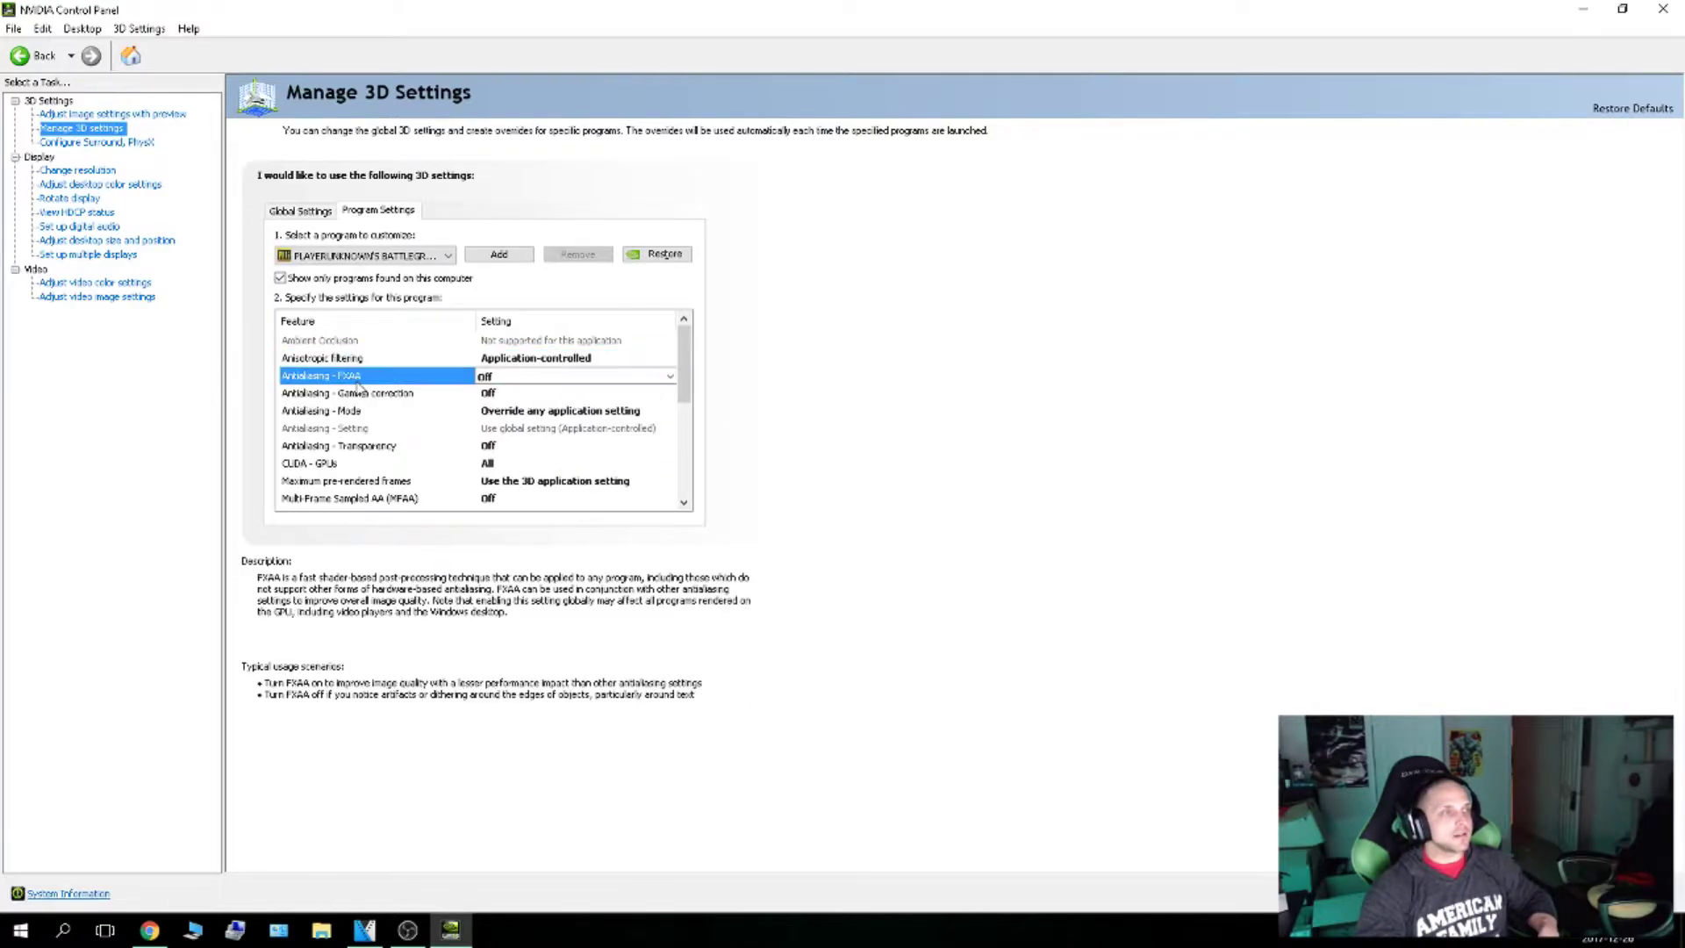
{"action": "left_click", "coordinate": [577, 360]}
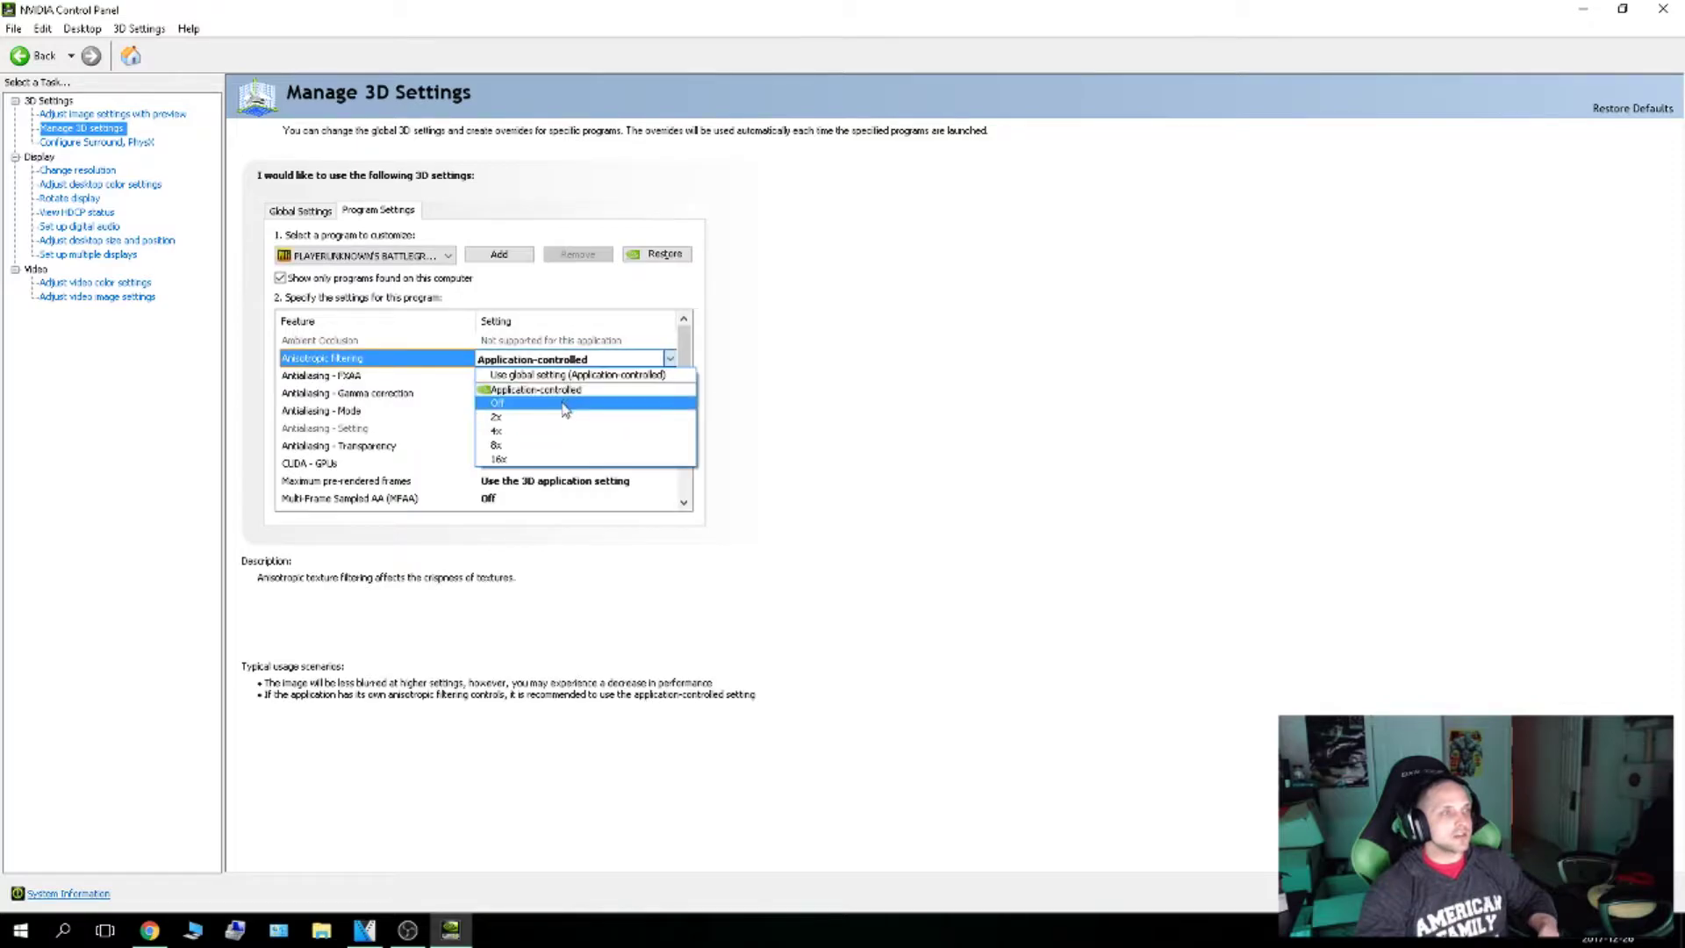
{"action": "left_click", "coordinate": [576, 403]}
{"action": "left_click", "coordinate": [575, 358]}
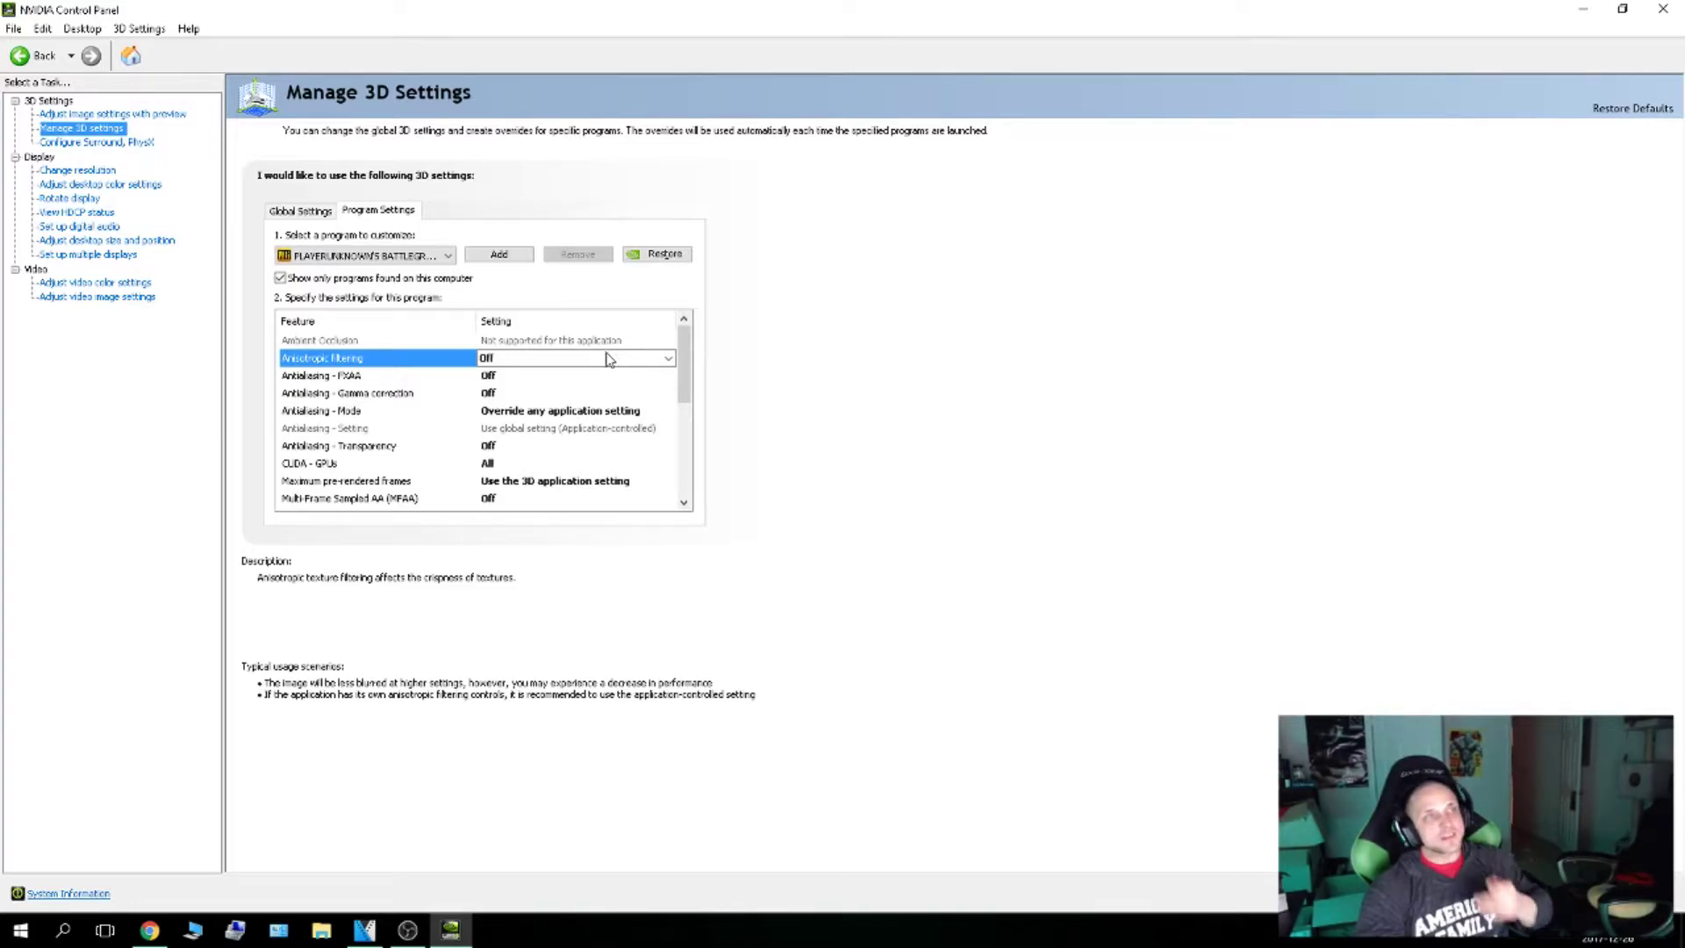
{"action": "left_click", "coordinate": [538, 360]}
{"action": "left_click", "coordinate": [539, 360]}
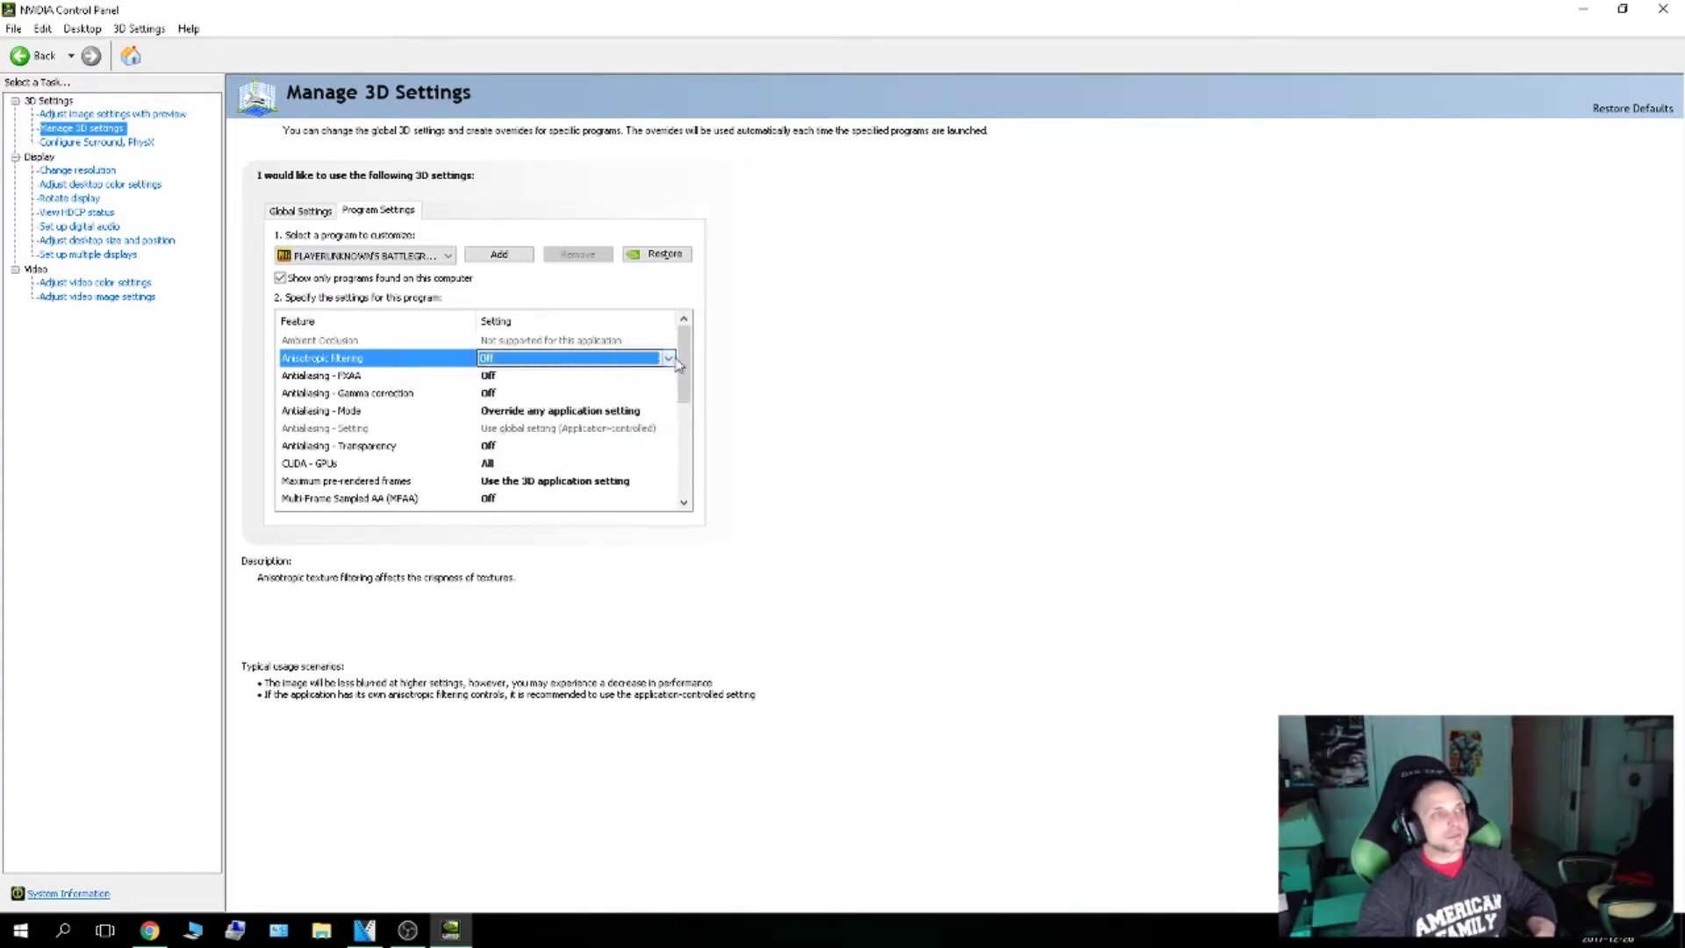
{"action": "mouse_move", "coordinate": [689, 365]}
{"action": "left_mouse_down"}
{"action": "mouse_move", "coordinate": [690, 482]}
{"action": "mouse_move", "coordinate": [688, 349]}
{"action": "left_mouse_up"}
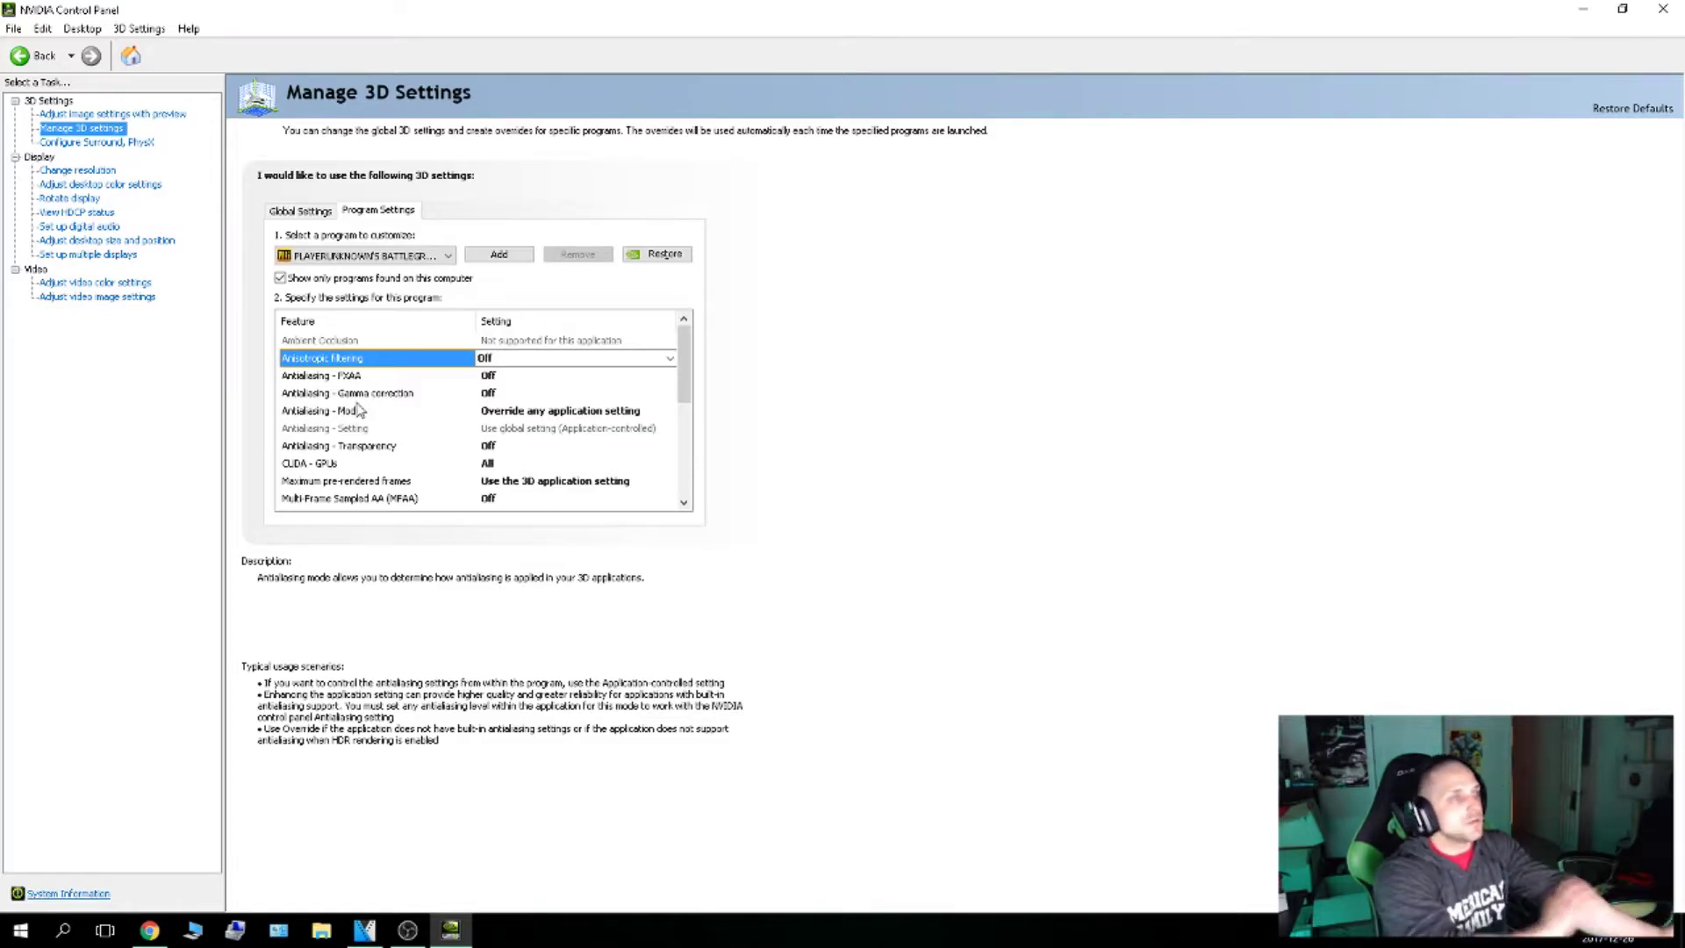
Step: Keep Antialiasing - Mode on Override any application setting and CUDA on all GPUs
{"action": "left_click", "coordinate": [608, 410]}
{"action": "left_click", "coordinate": [608, 411]}
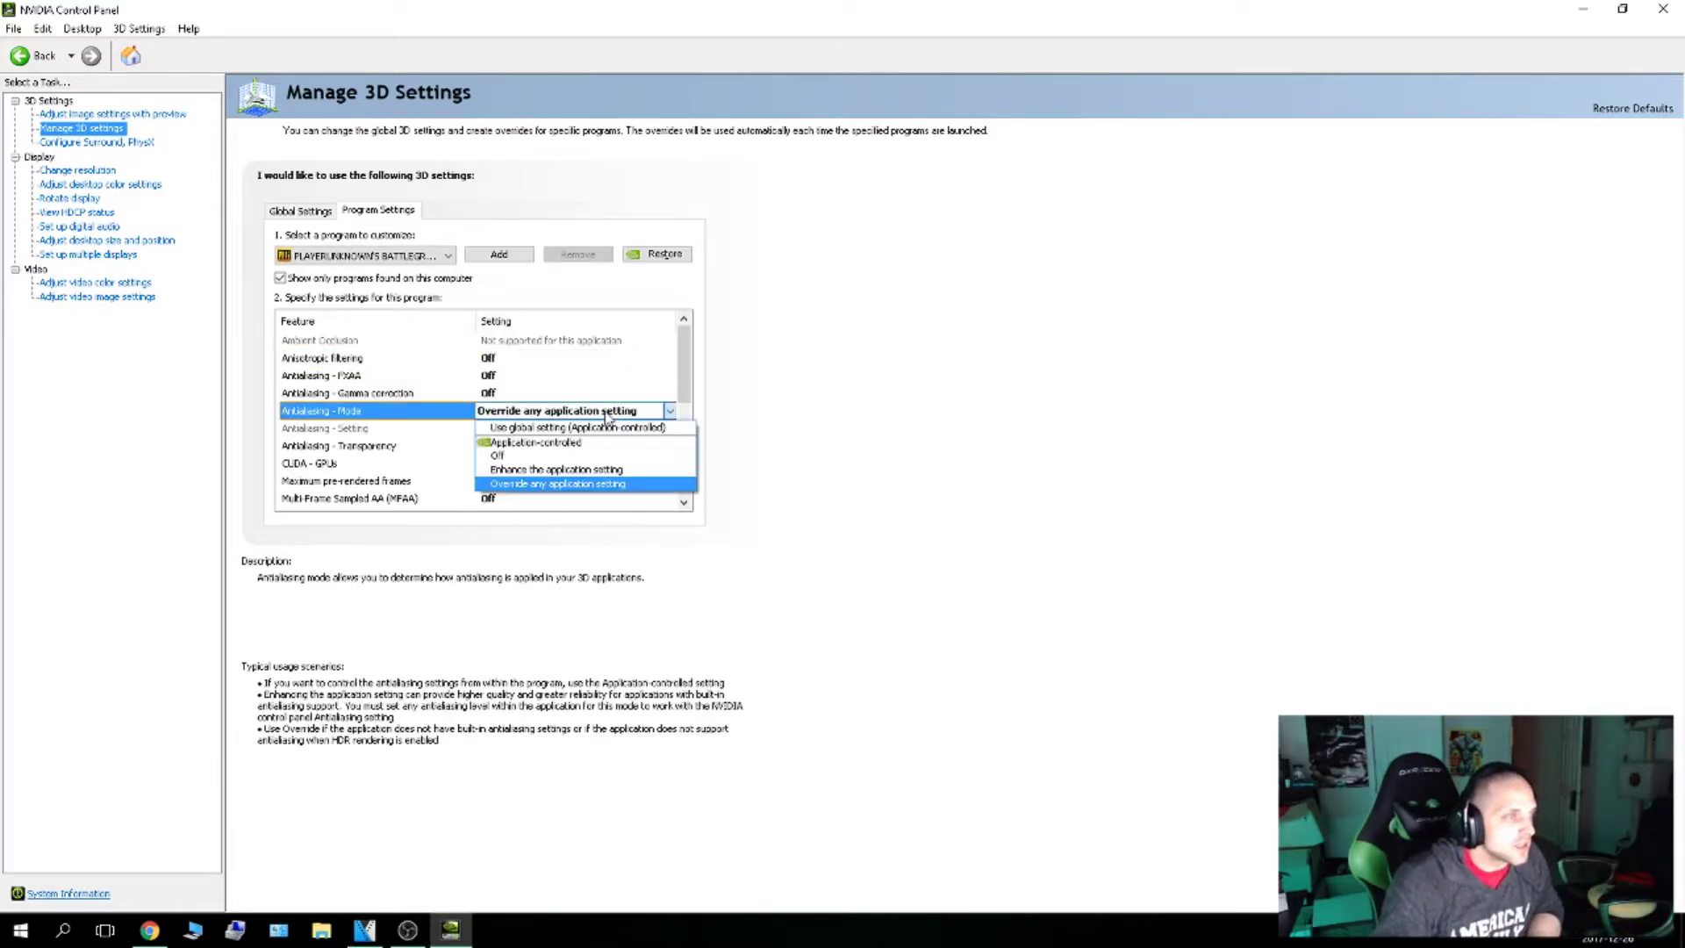
{"action": "left_click", "coordinate": [608, 412]}
{"action": "scroll", "coordinate": [689, 421], "scroll_direction": "down", "scroll_amount": 2}
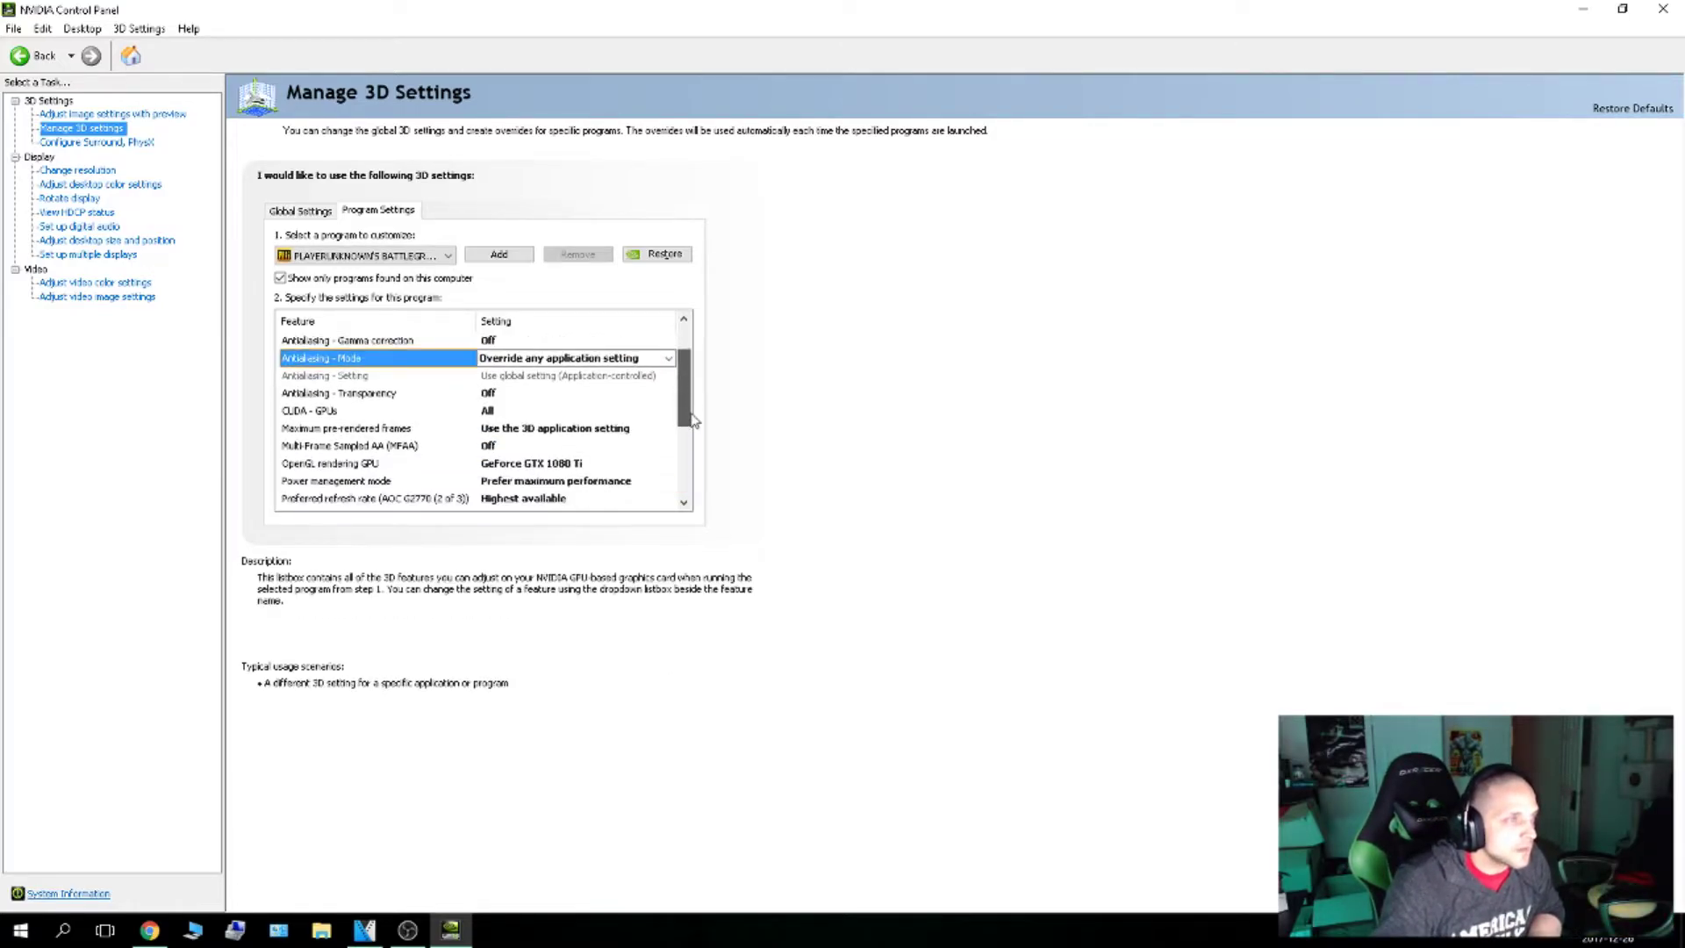
{"action": "left_click", "coordinate": [461, 359]}
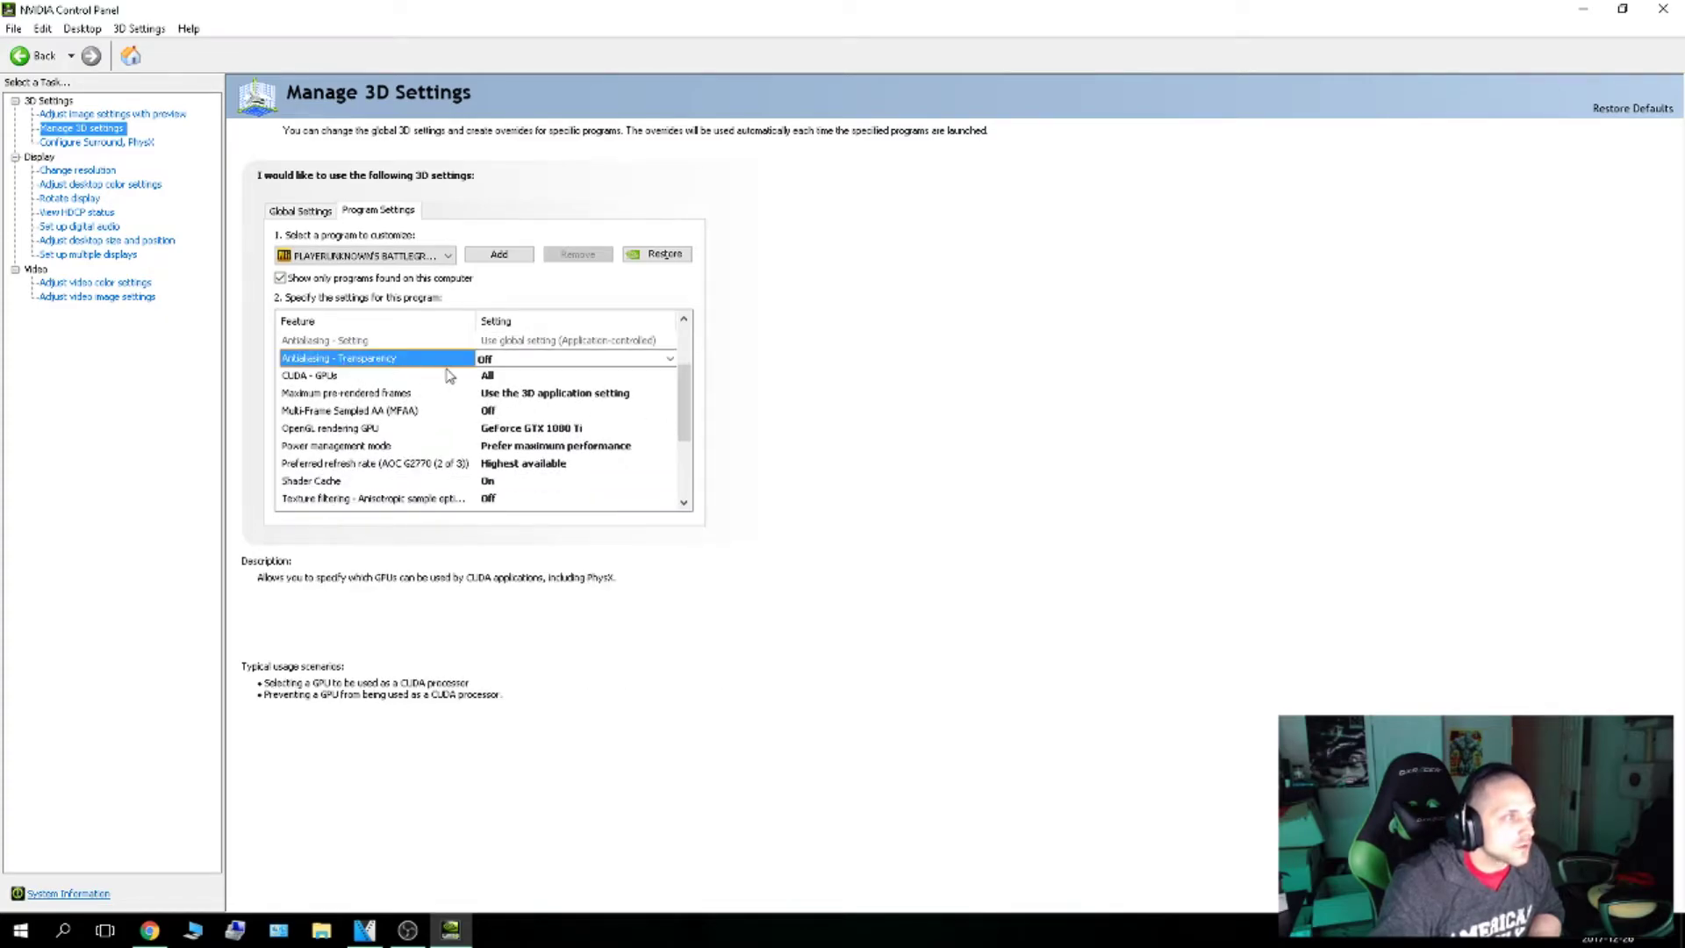
{"action": "left_click", "coordinate": [321, 378]}
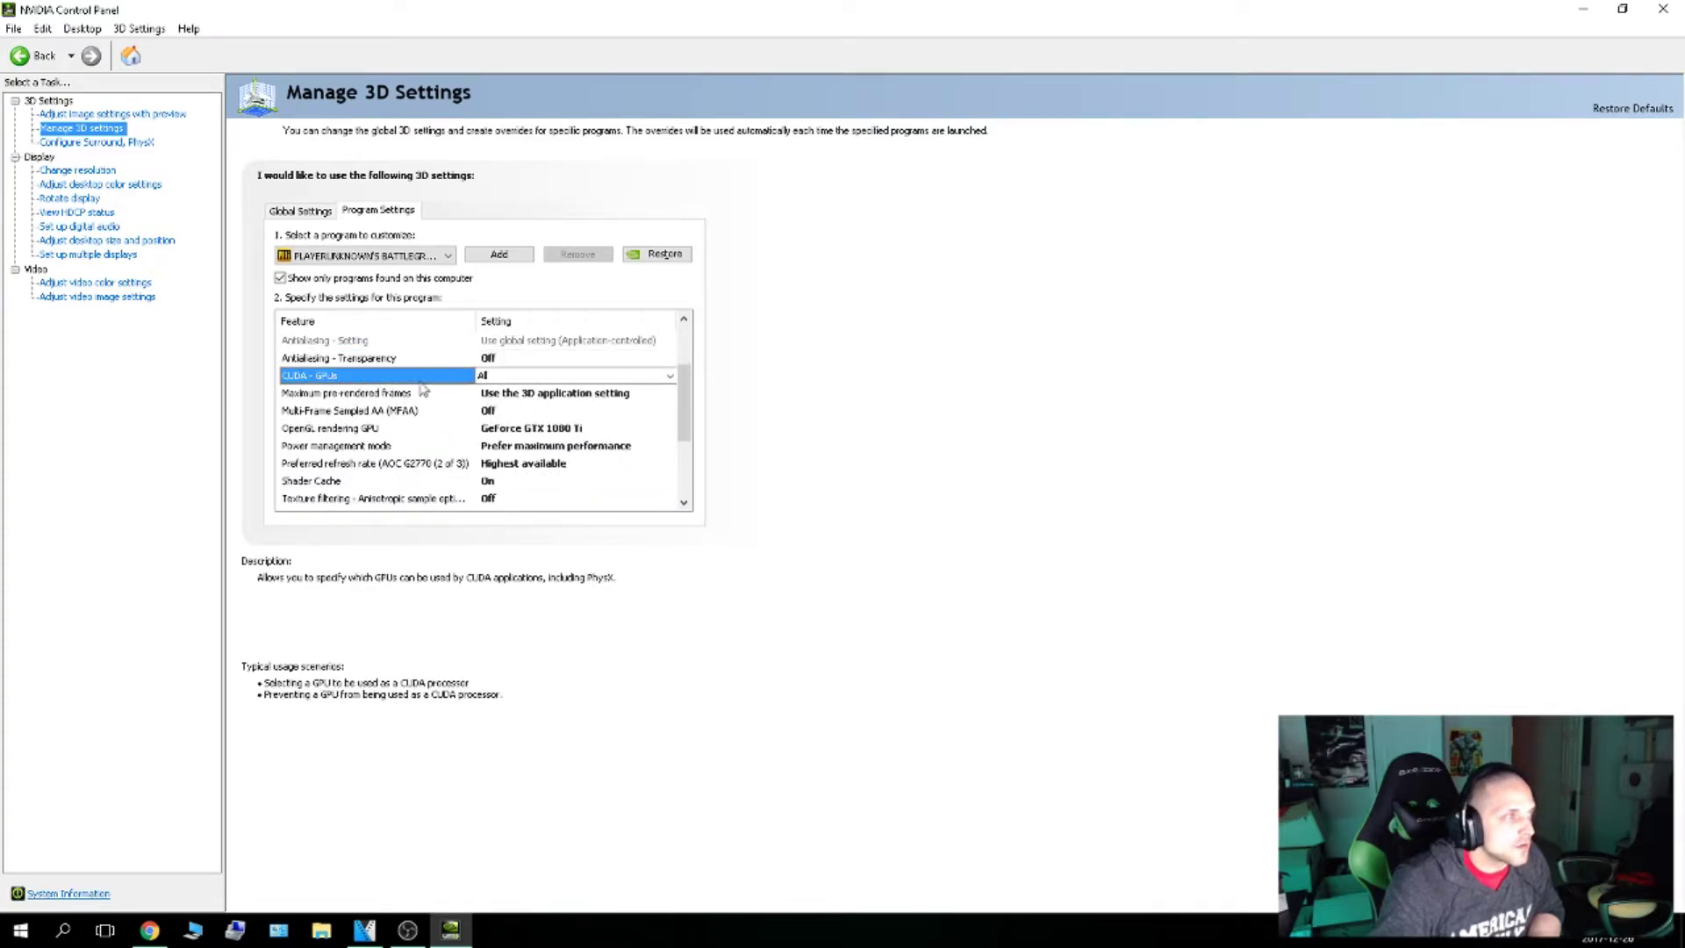
{"action": "left_click", "coordinate": [514, 378]}
{"action": "left_click", "coordinate": [523, 385]}
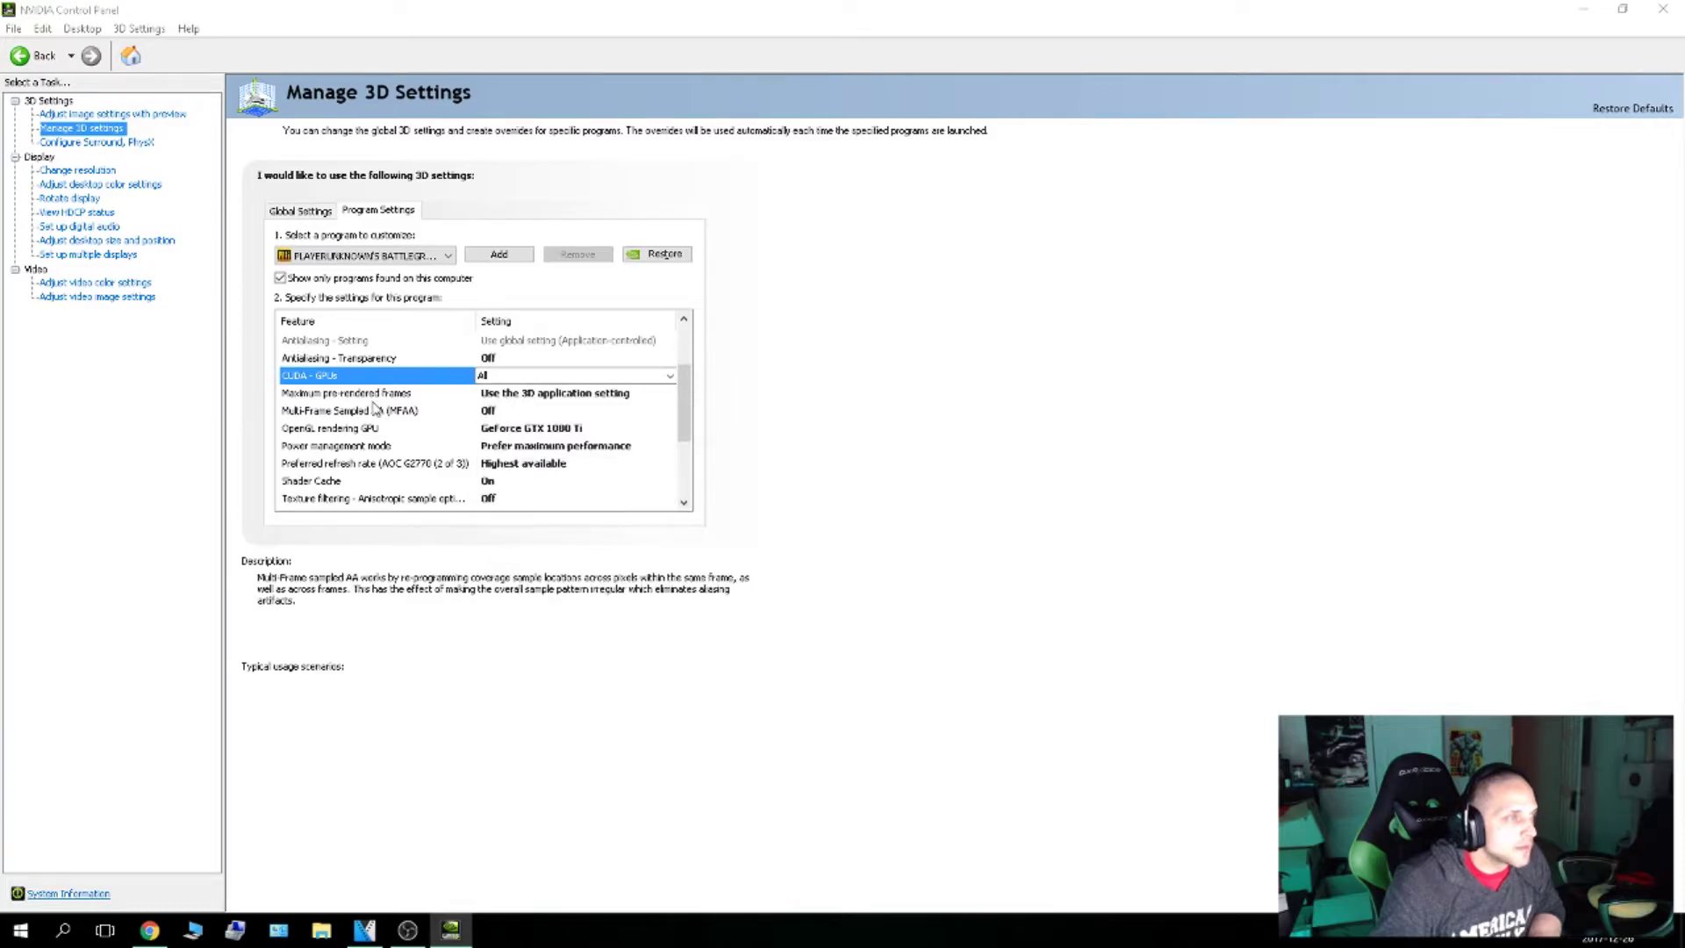
Step: Keep pre-rendered frames at the 3D application setting and OpenGL rendering on GeForce GTX 1080 Ti
{"action": "left_click", "coordinate": [365, 395]}
{"action": "left_click", "coordinate": [541, 396]}
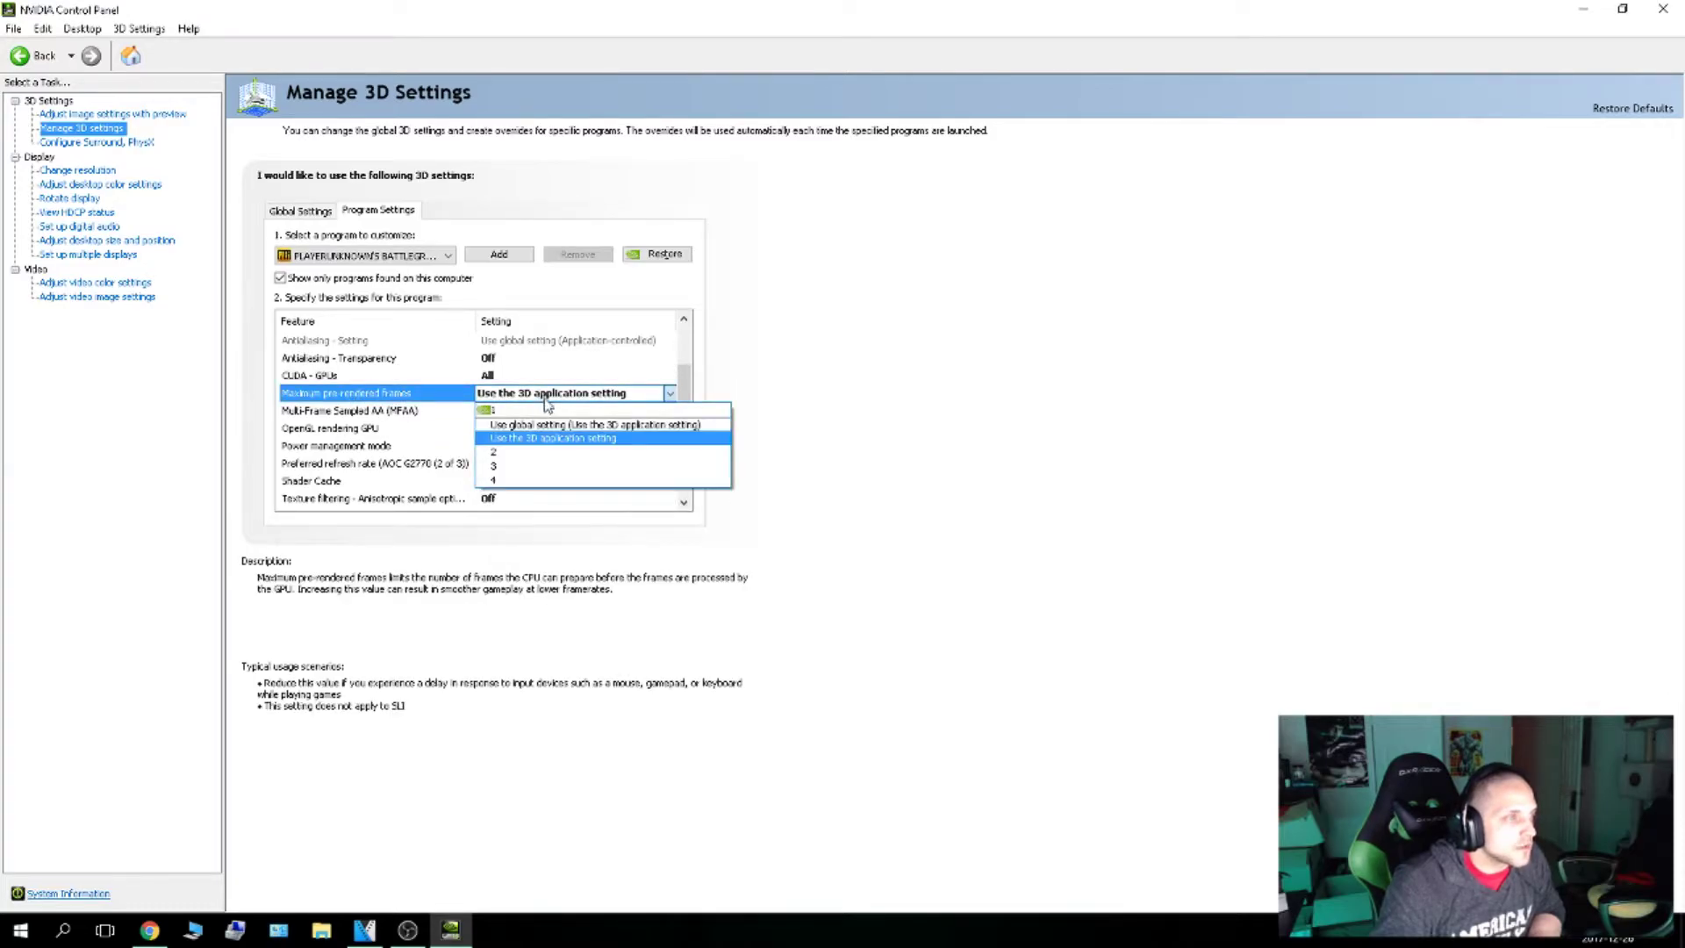
{"action": "left_click", "coordinate": [546, 399]}
{"action": "left_click", "coordinate": [334, 413]}
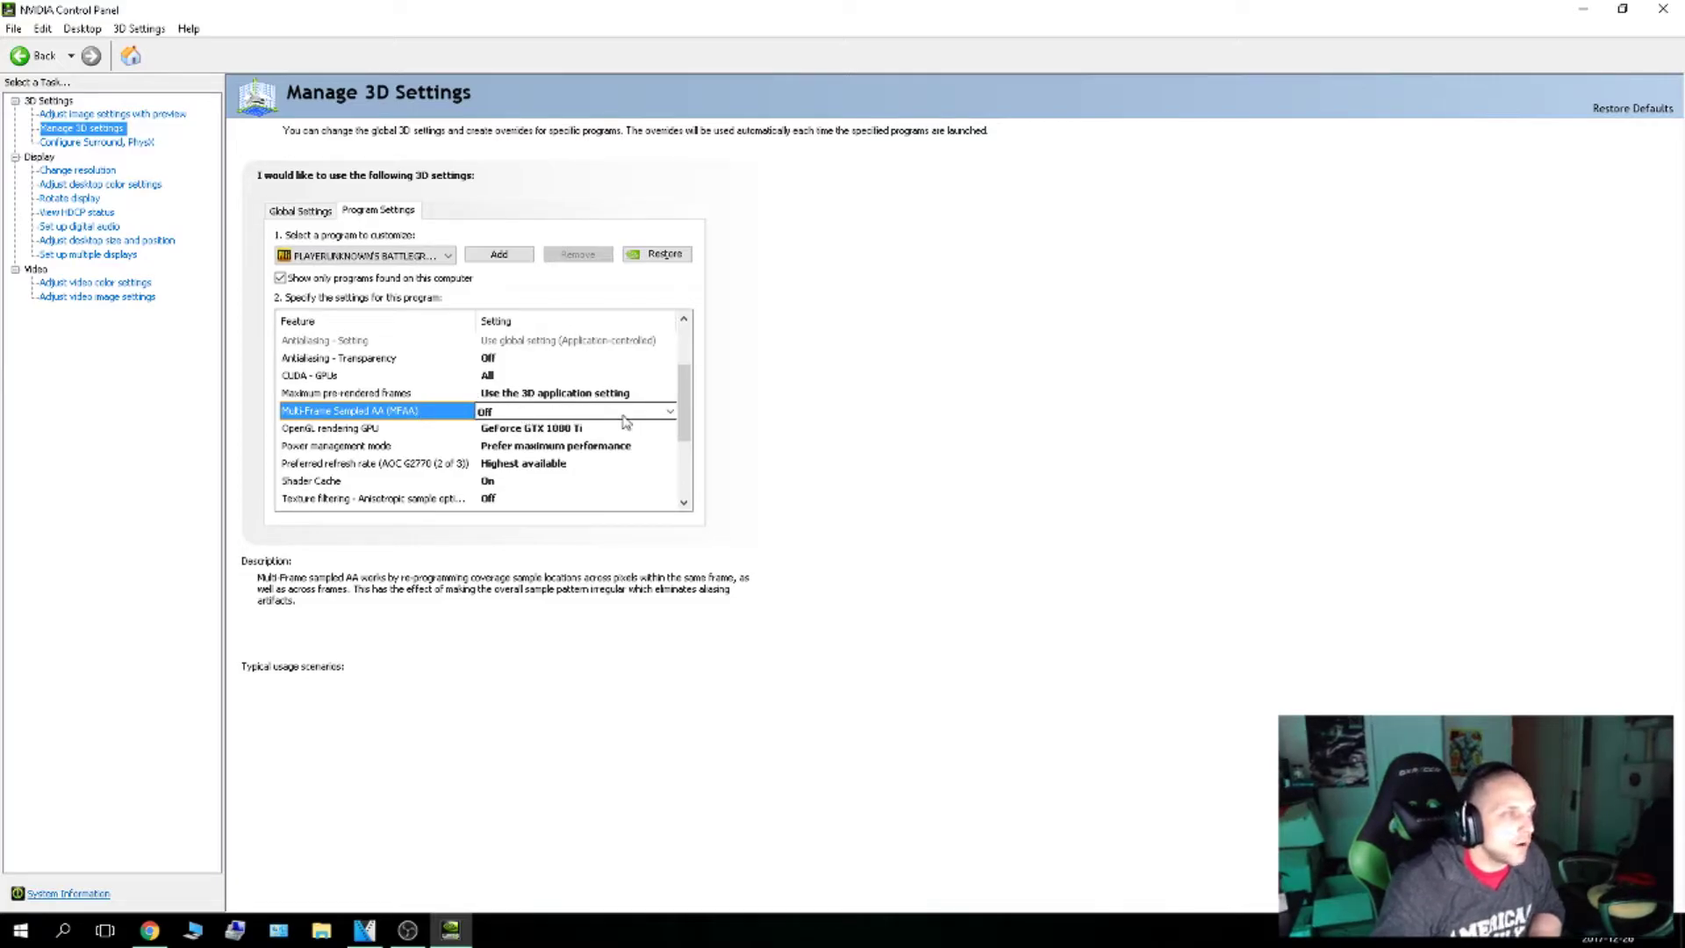
{"action": "left_click", "coordinate": [365, 430]}
{"action": "left_click", "coordinate": [553, 428]}
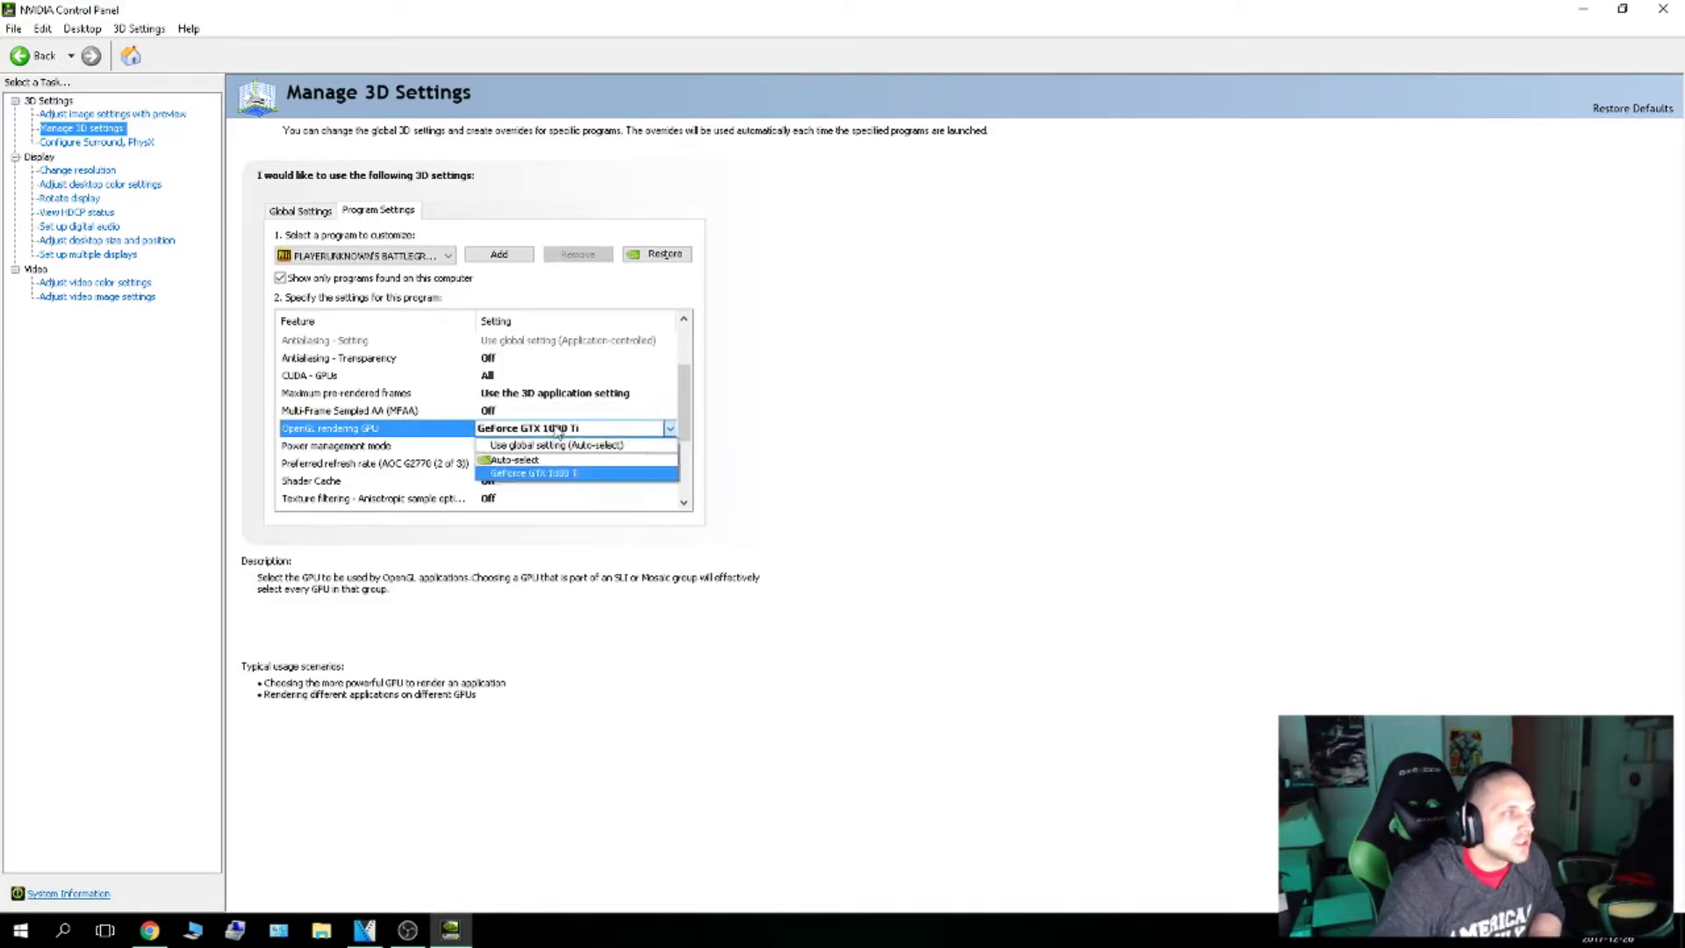
{"action": "left_click", "coordinate": [546, 474]}
{"action": "left_click_drag", "start_coordinate": [683, 437], "coordinate": [682, 489]}
{"action": "scroll", "coordinate": [395, 383], "scroll_direction": "up", "scroll_amount": 1}
Step: Check the power management, preferred refresh rate, Shader Cache, anisotropic sample optimization and Negative LOD bias values
{"action": "left_click", "coordinate": [395, 378]}
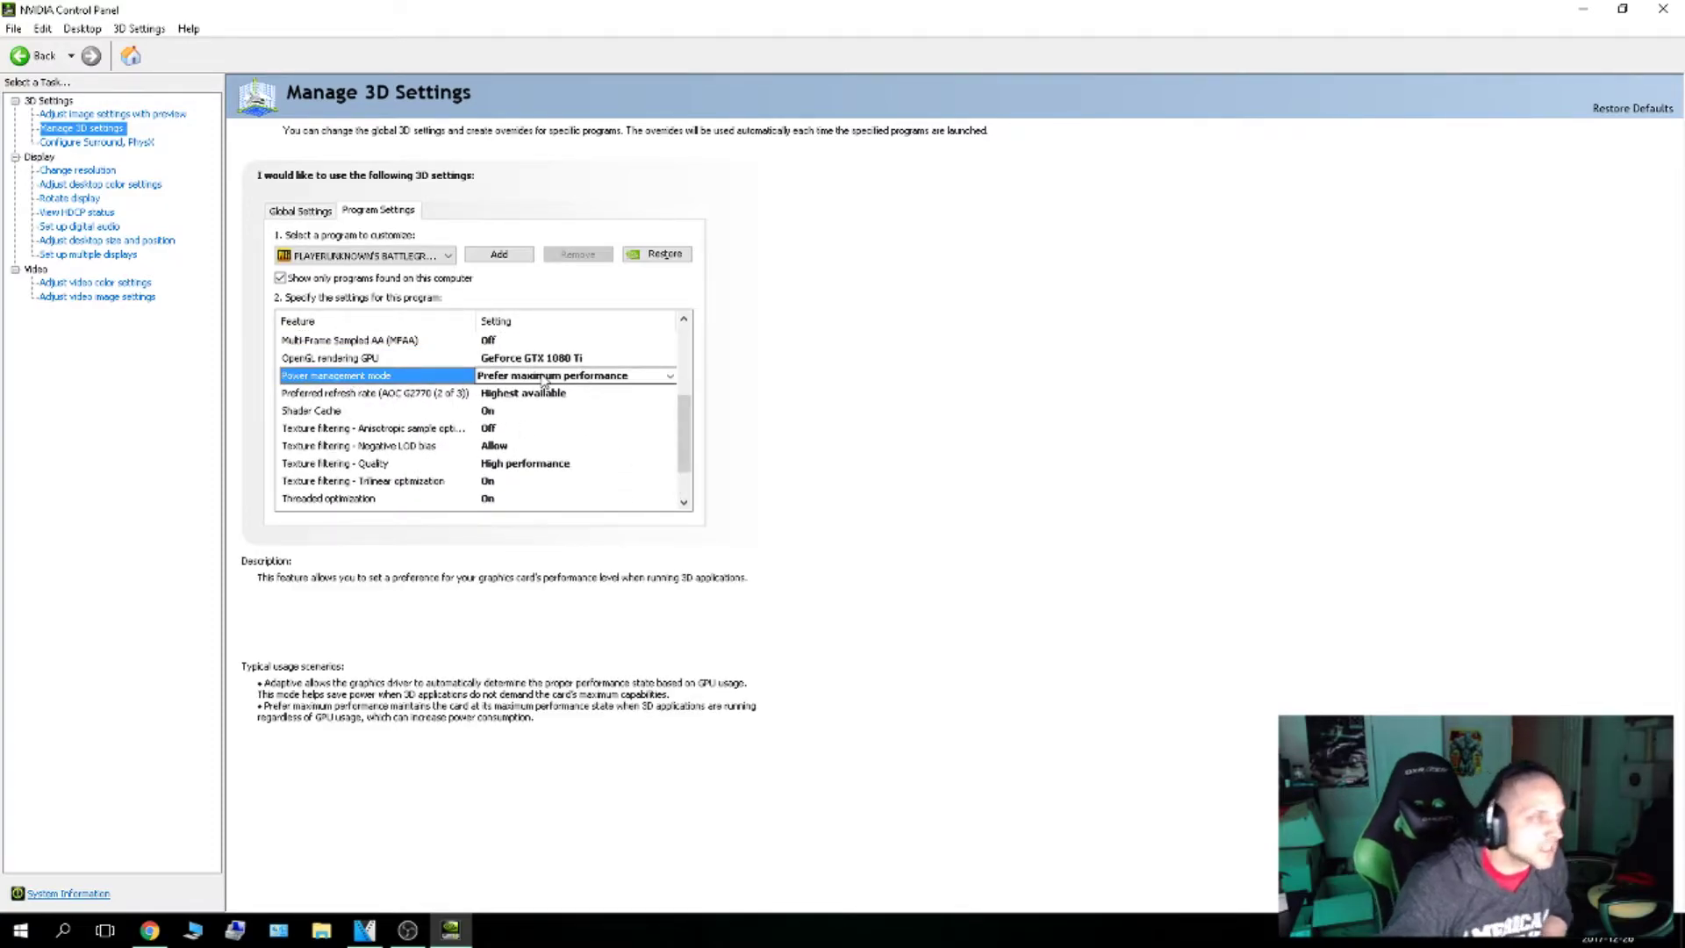
{"action": "left_click", "coordinate": [399, 394]}
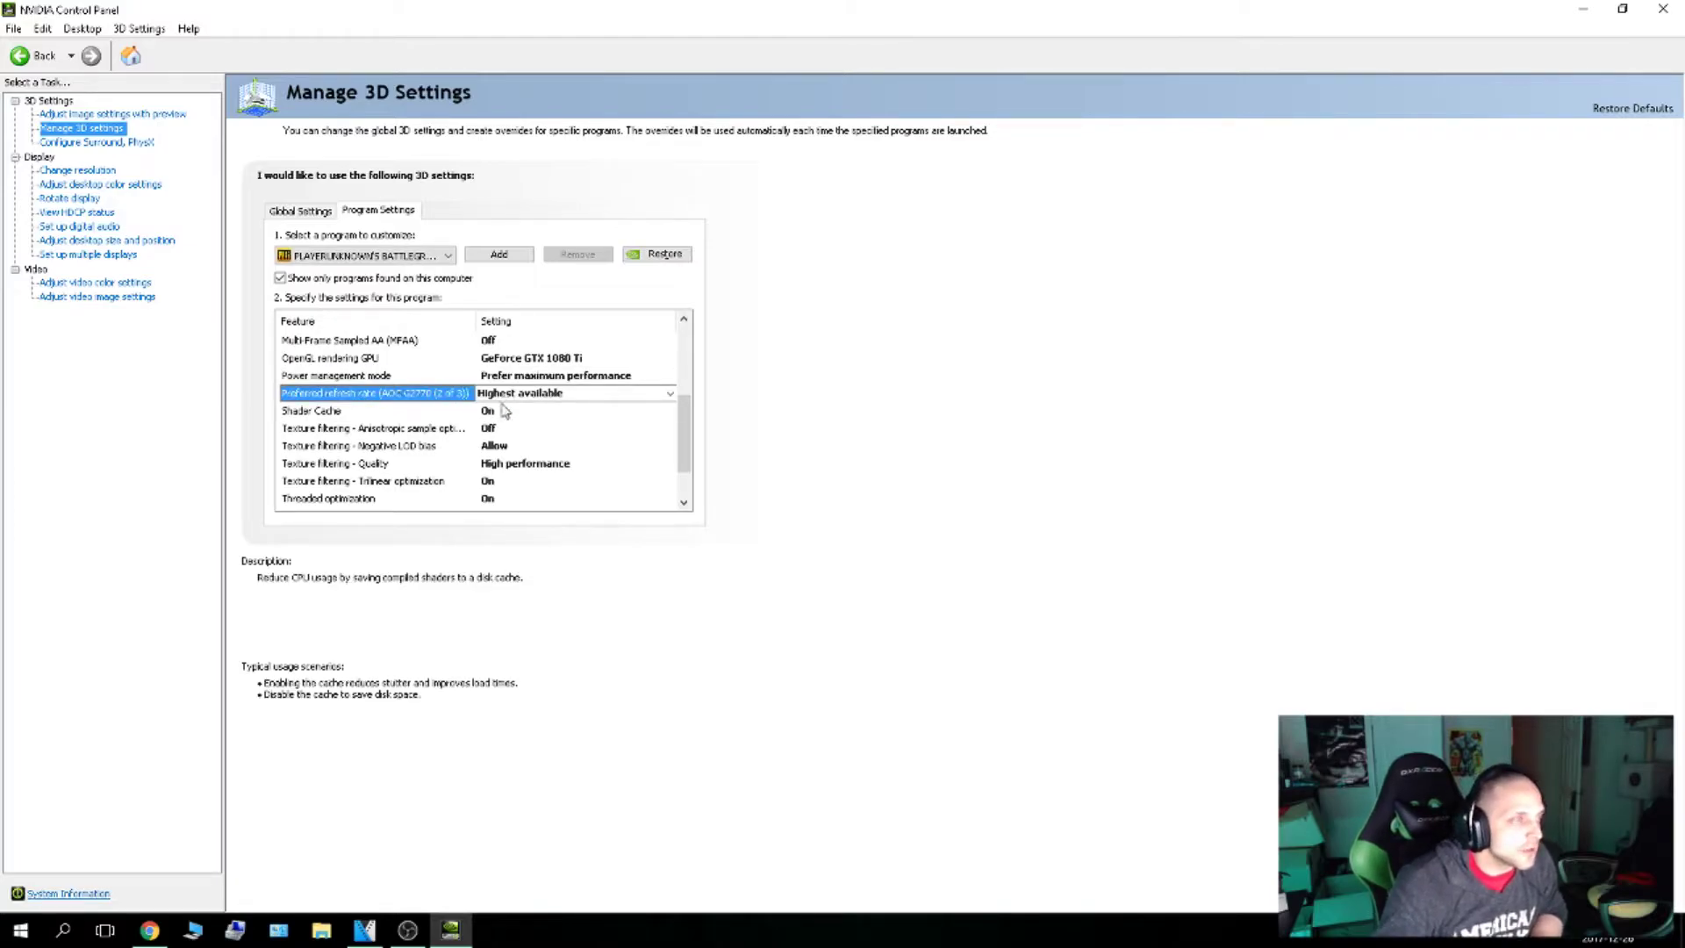
{"action": "left_click", "coordinate": [527, 411]}
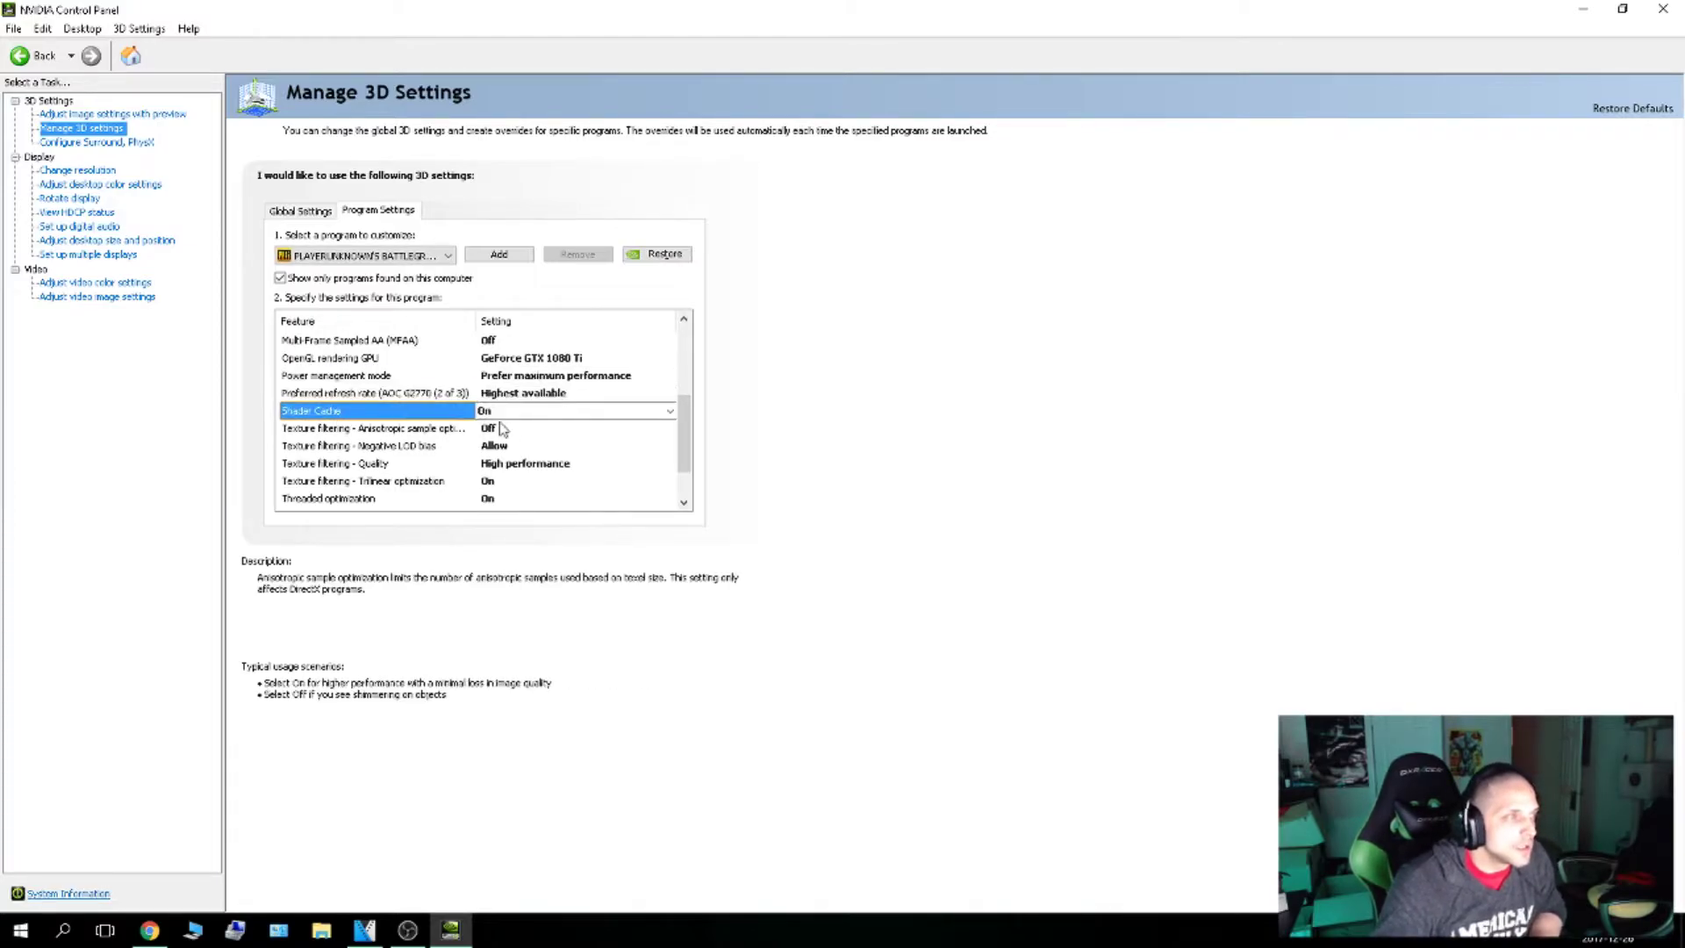
{"action": "left_click", "coordinate": [378, 430]}
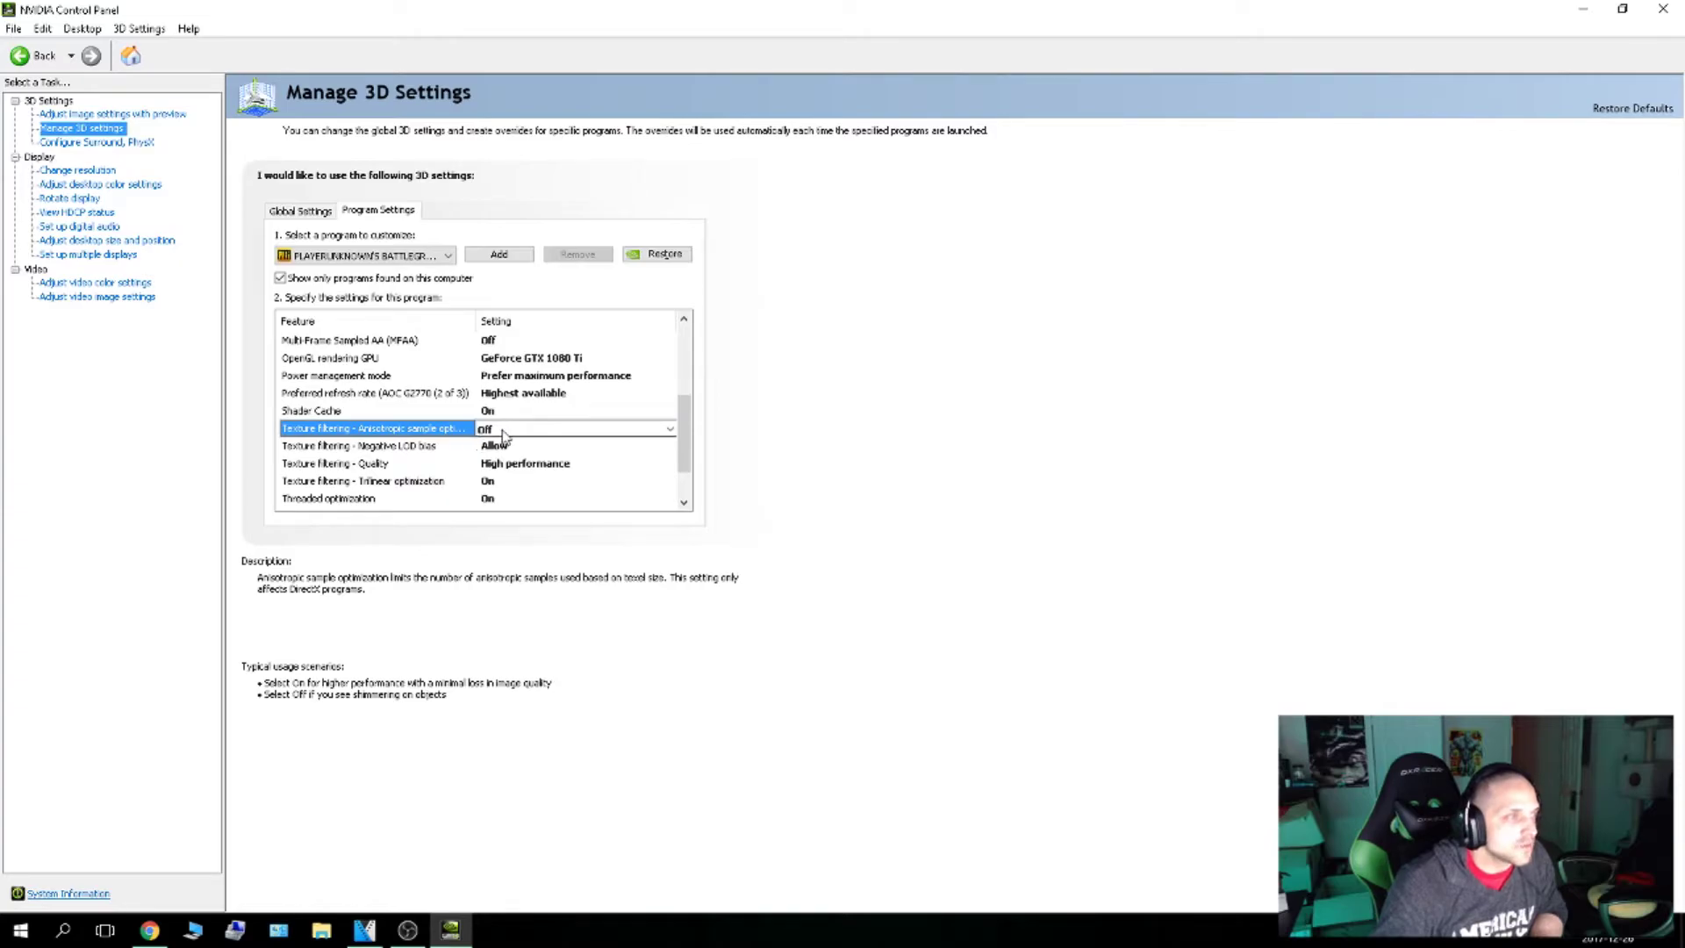
{"action": "left_click", "coordinate": [413, 447]}
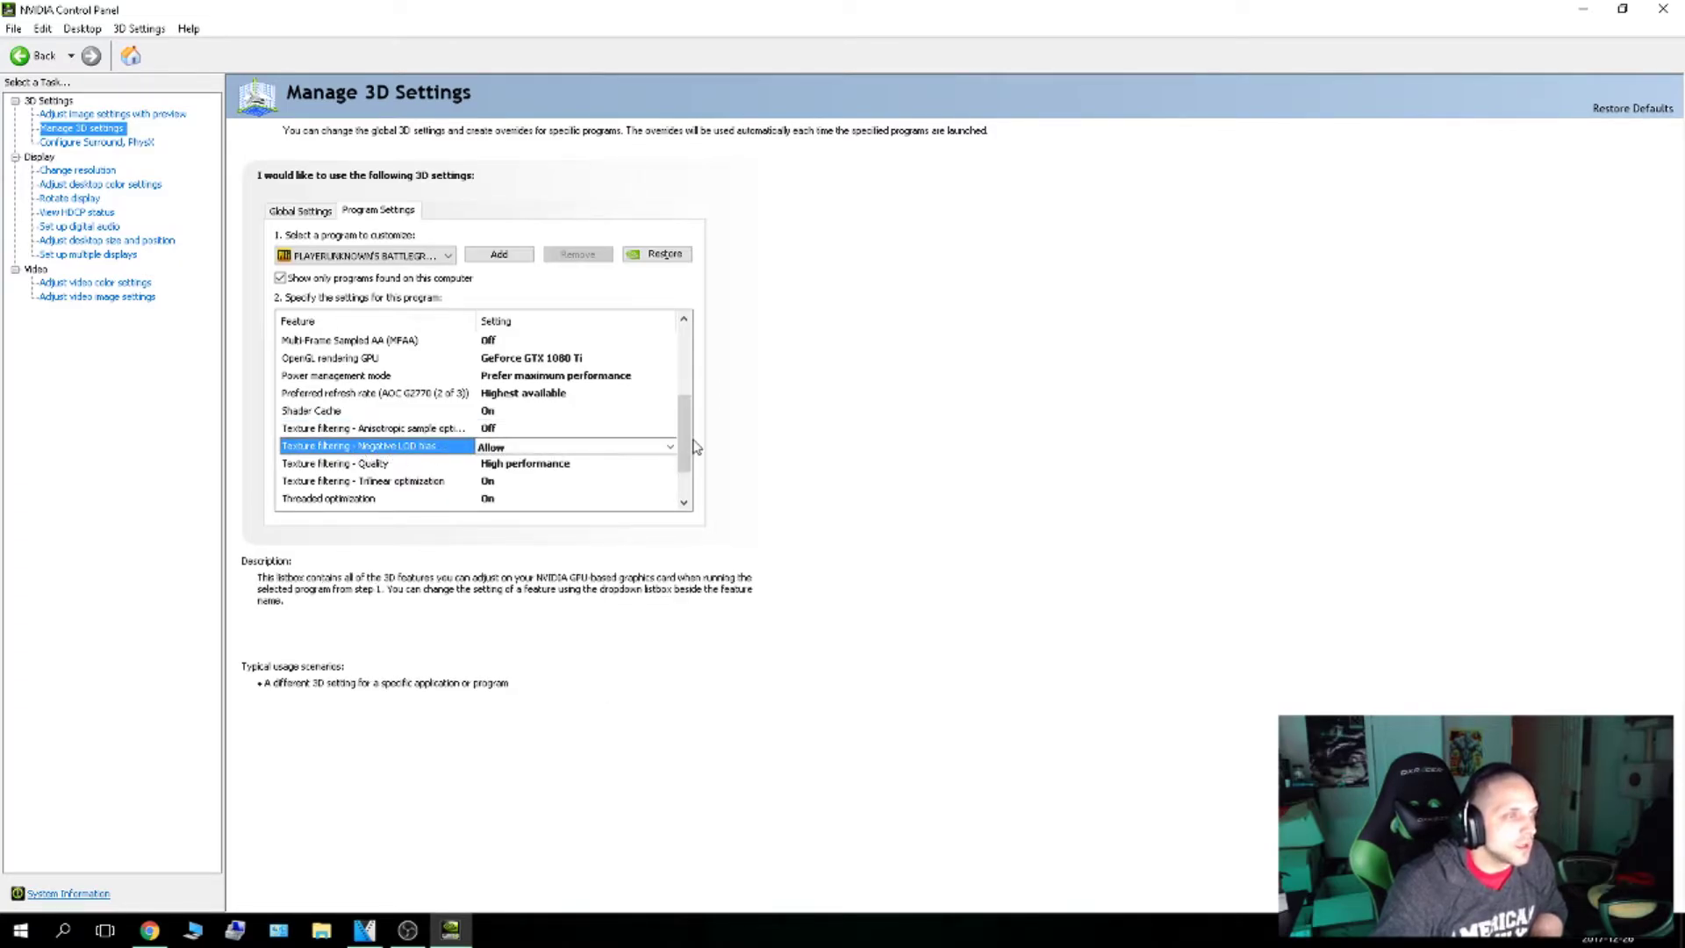
{"action": "left_click_drag", "start_coordinate": [689, 446], "coordinate": [690, 478]}
Step: Check texture filtering quality, trilinear and threaded optimization, Triple buffering, Vertical sync and VR pre-rendered frames
{"action": "left_click", "coordinate": [329, 410]}
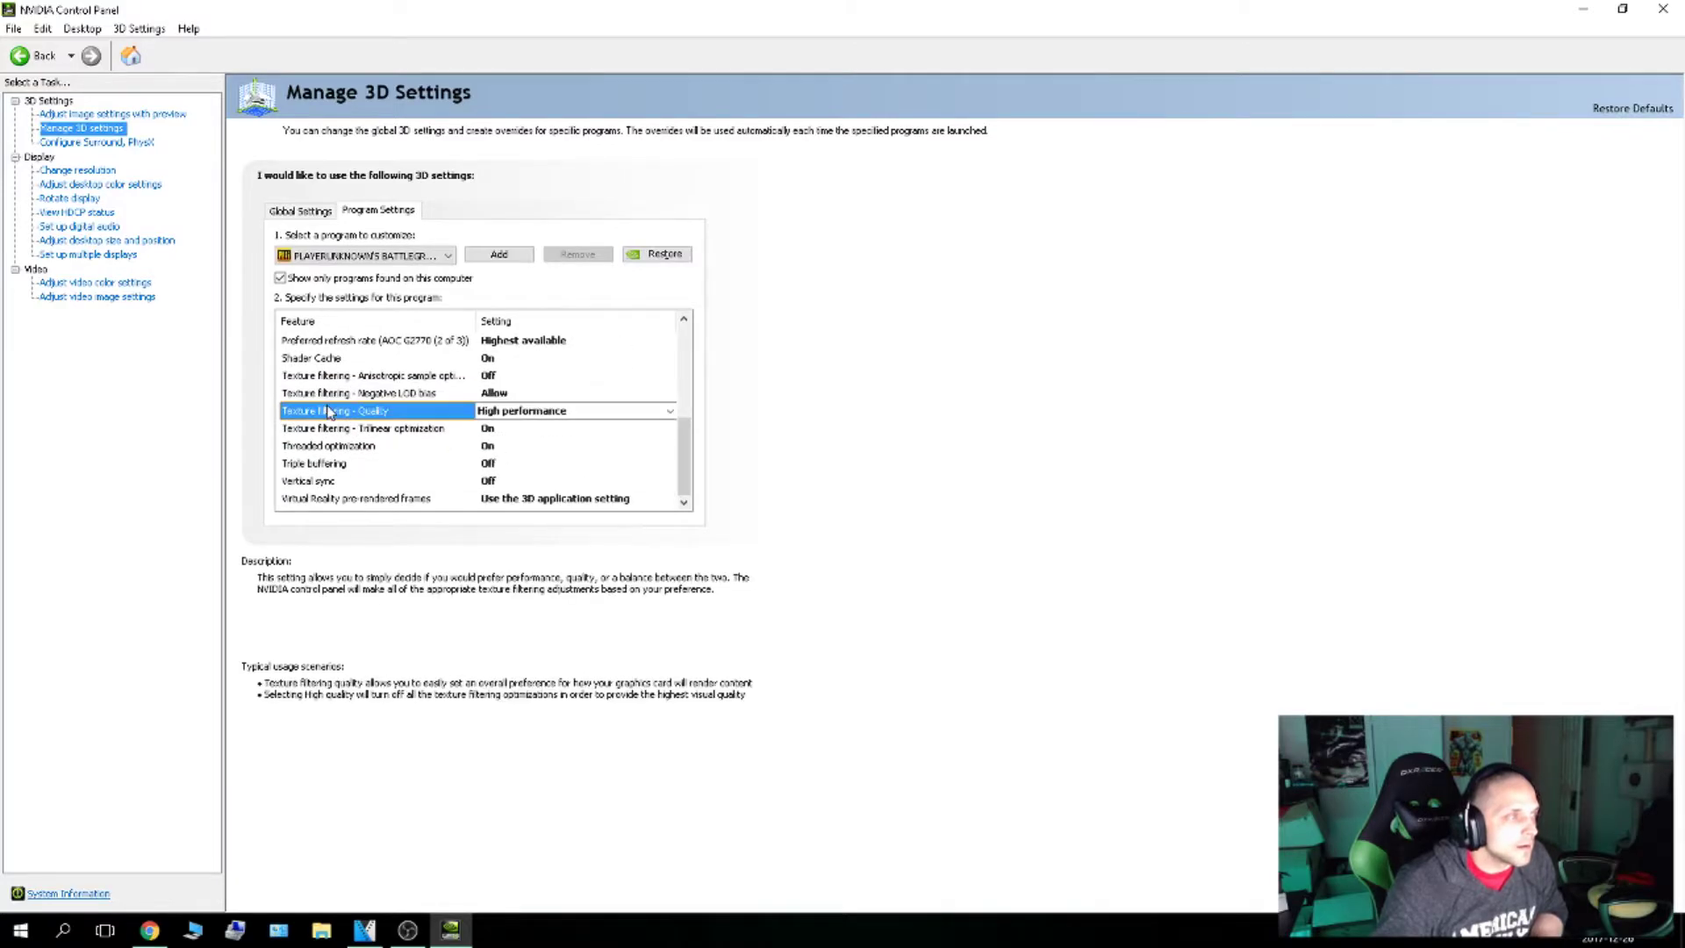
{"action": "left_click", "coordinate": [347, 434]}
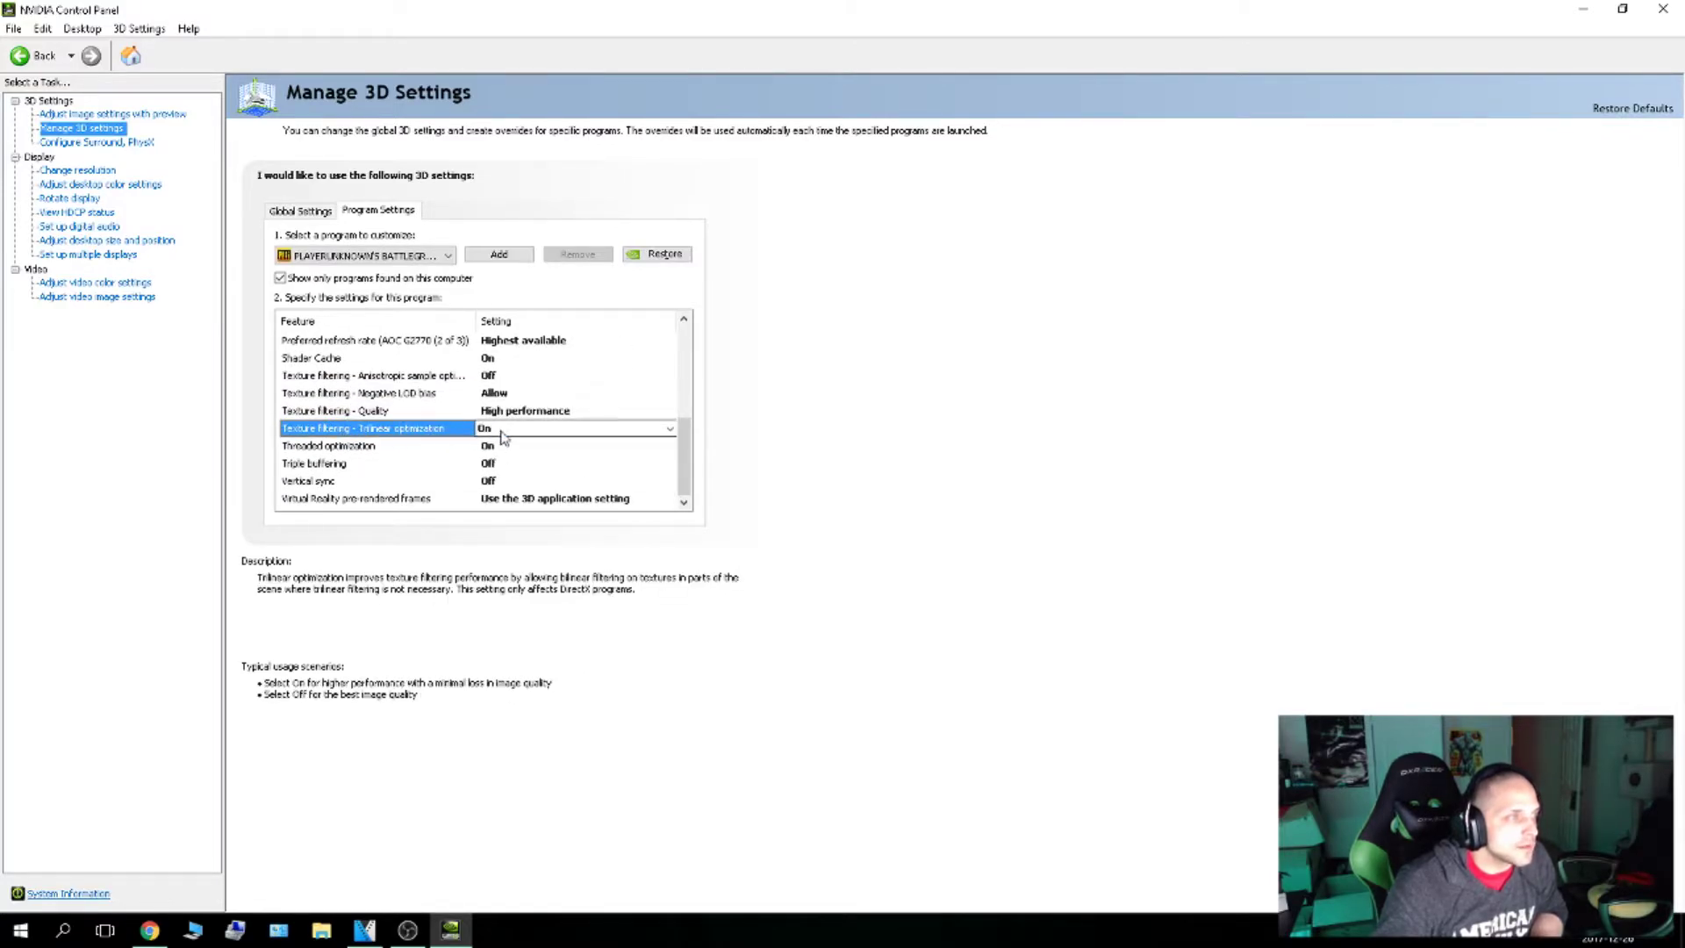
{"action": "left_click", "coordinate": [356, 448]}
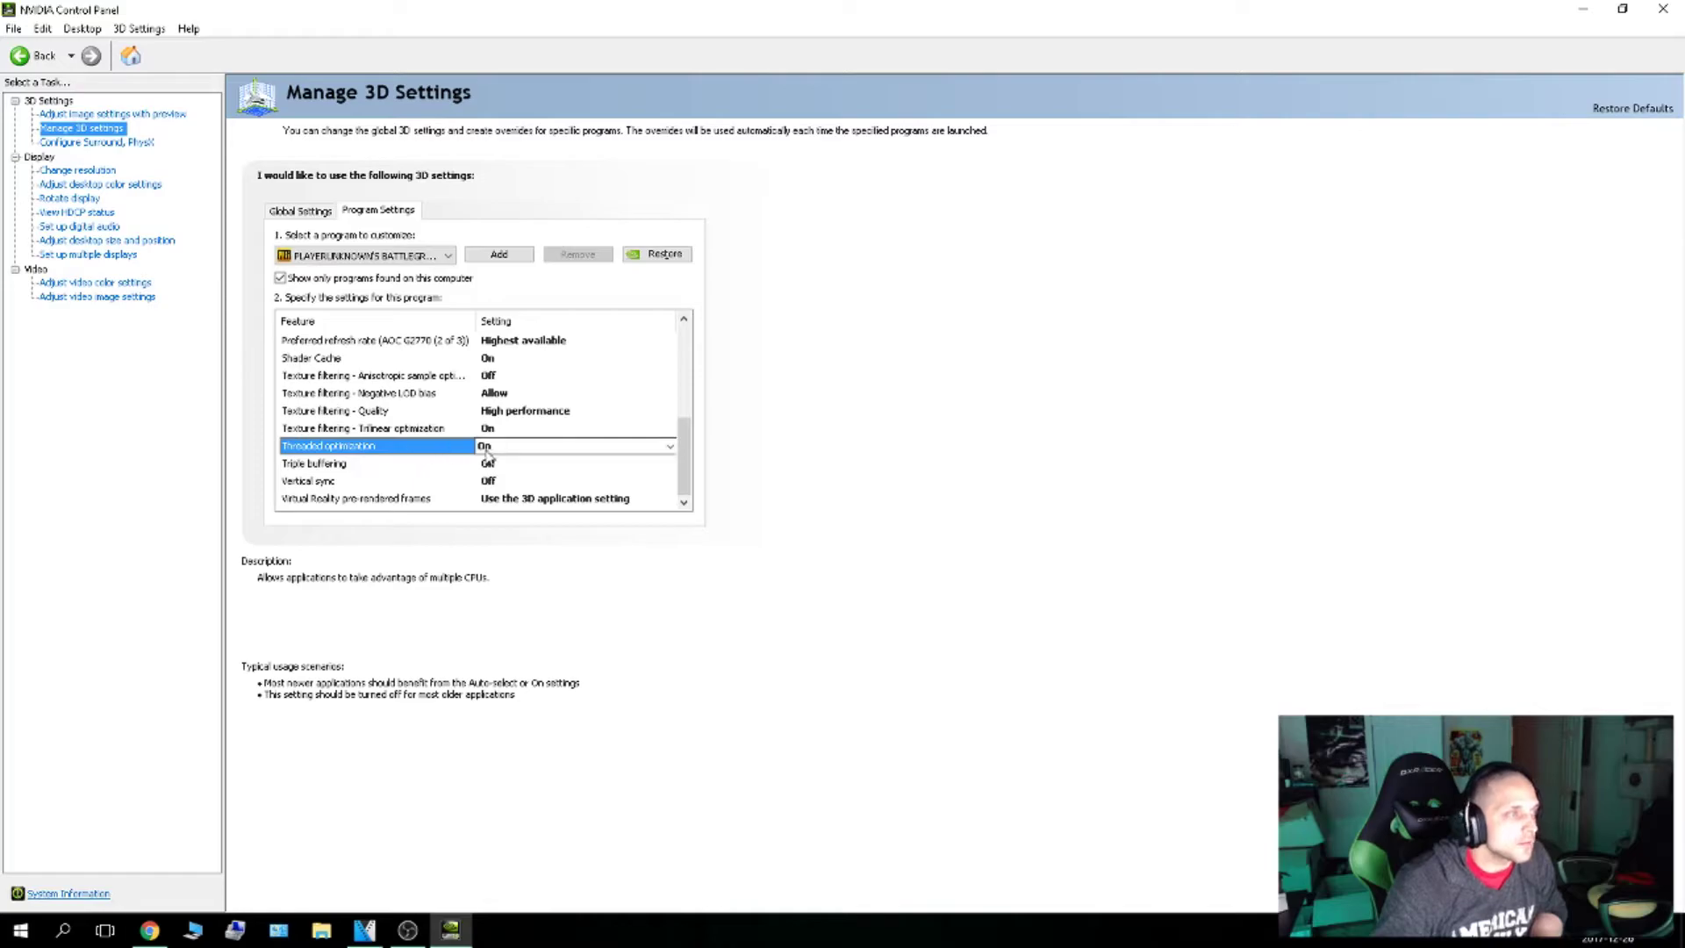
{"action": "left_click", "coordinate": [395, 463]}
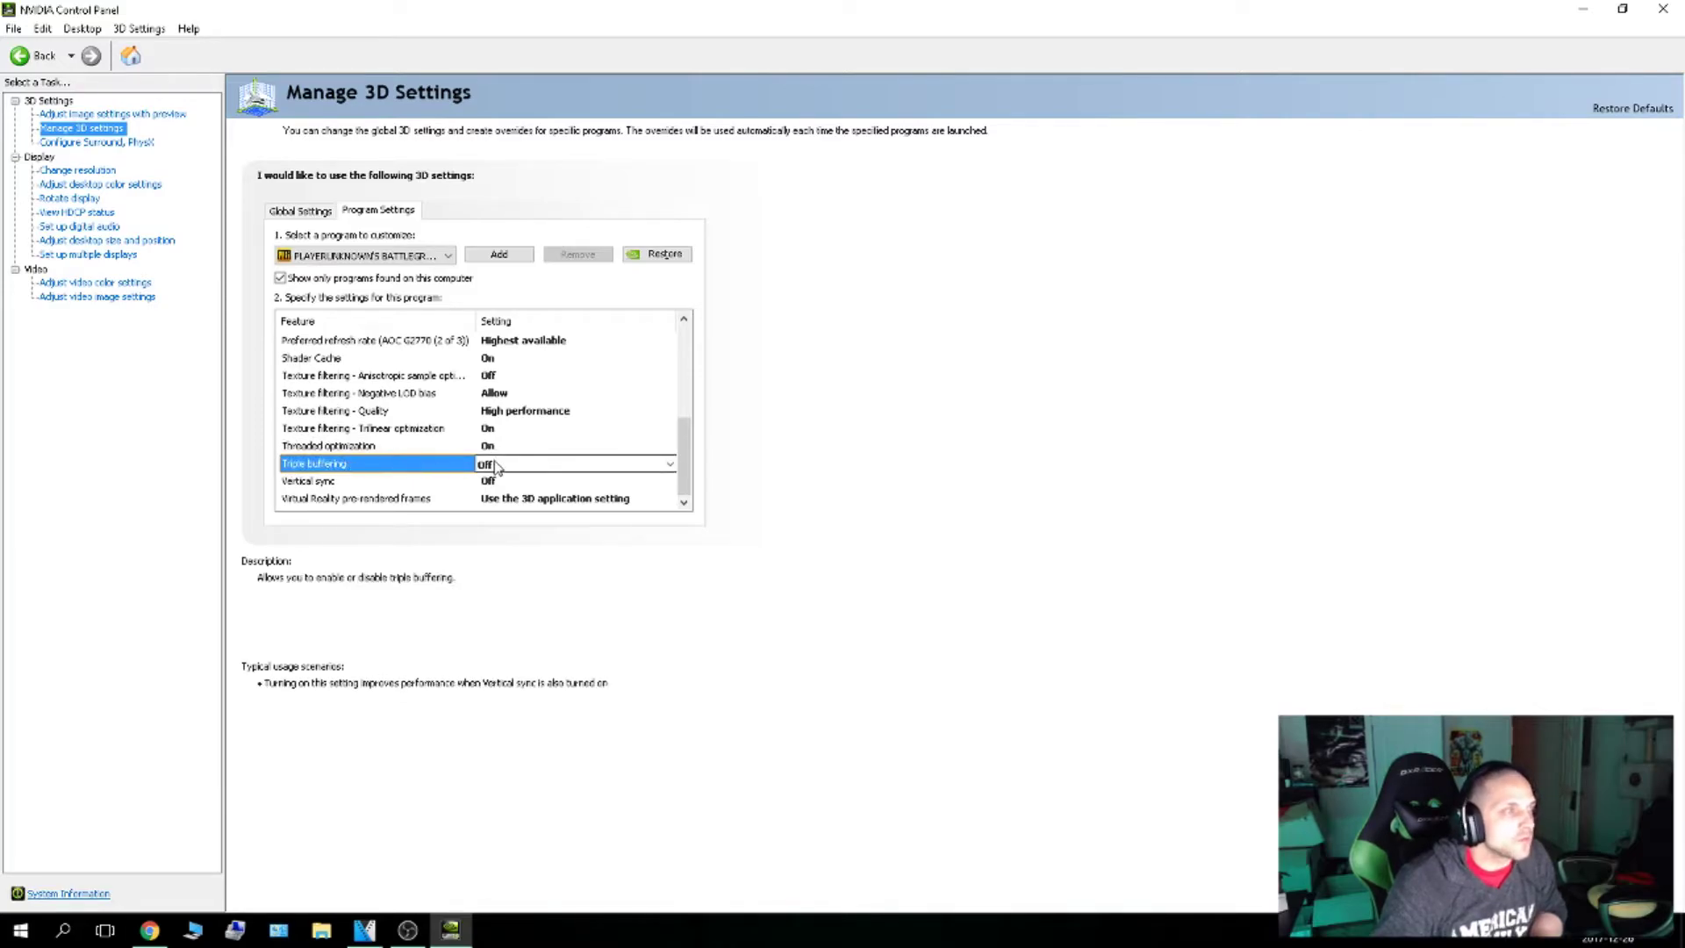
{"action": "left_click", "coordinate": [371, 482]}
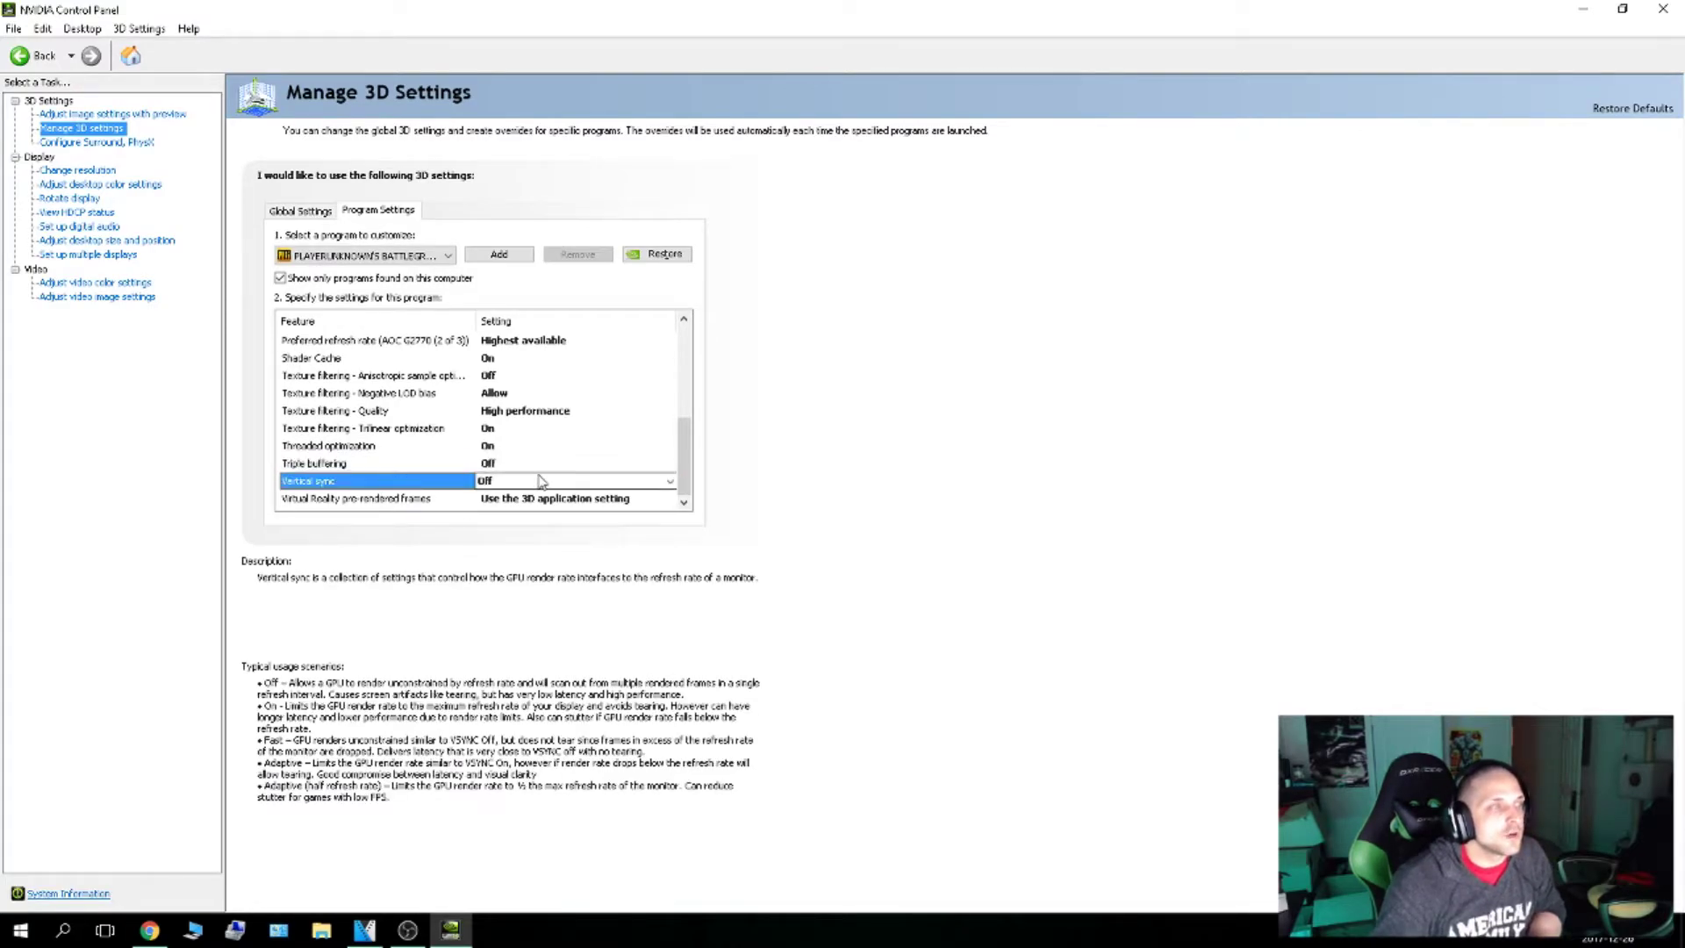
{"action": "left_click", "coordinate": [373, 499]}
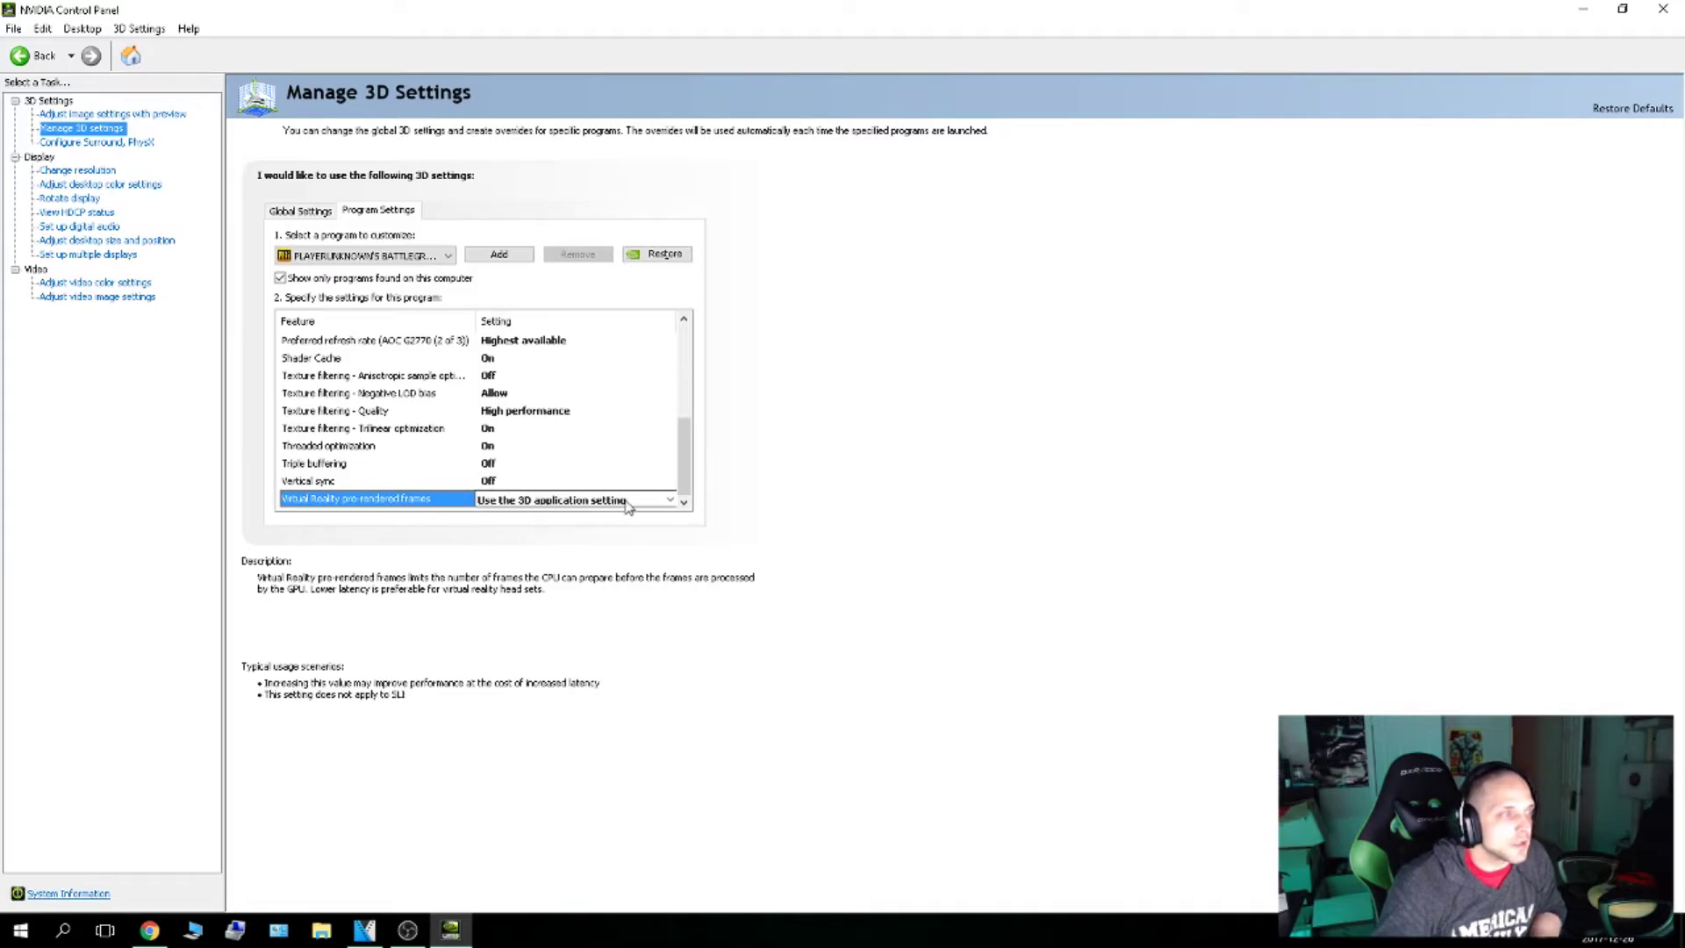
{"action": "left_click_drag", "start_coordinate": [684, 455], "coordinate": [682, 361]}
Step: Restore the NVIDIA Control Panel window and close it
{"action": "double_click", "coordinate": [932, 13]}
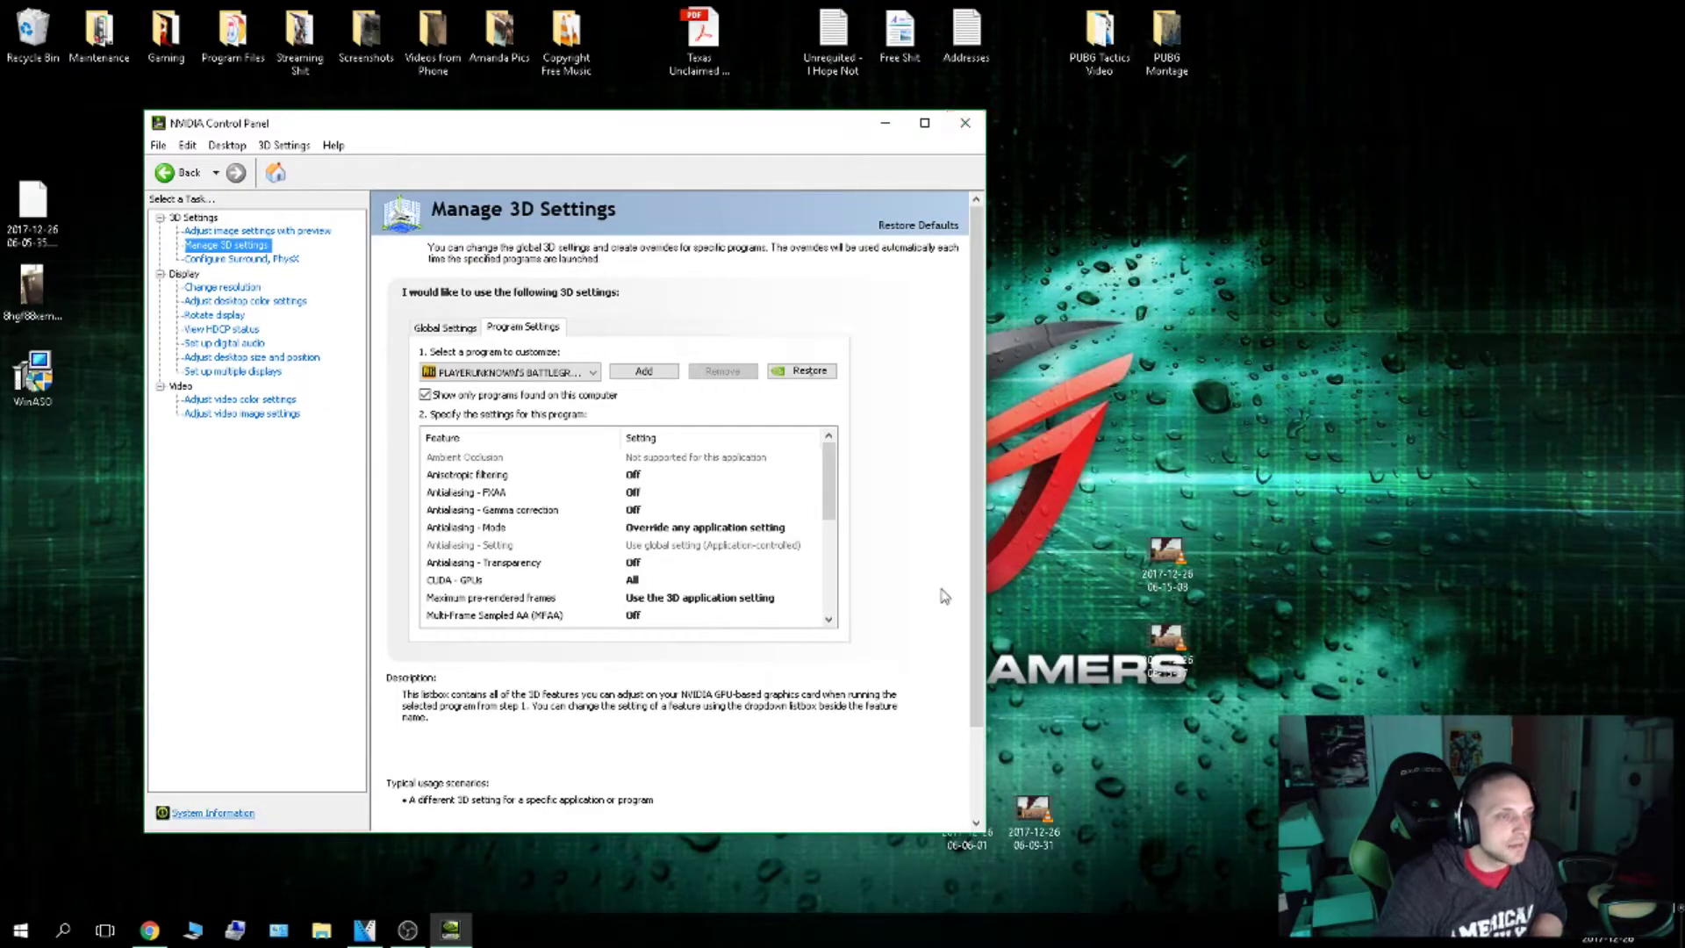
{"action": "left_click", "coordinate": [965, 123]}
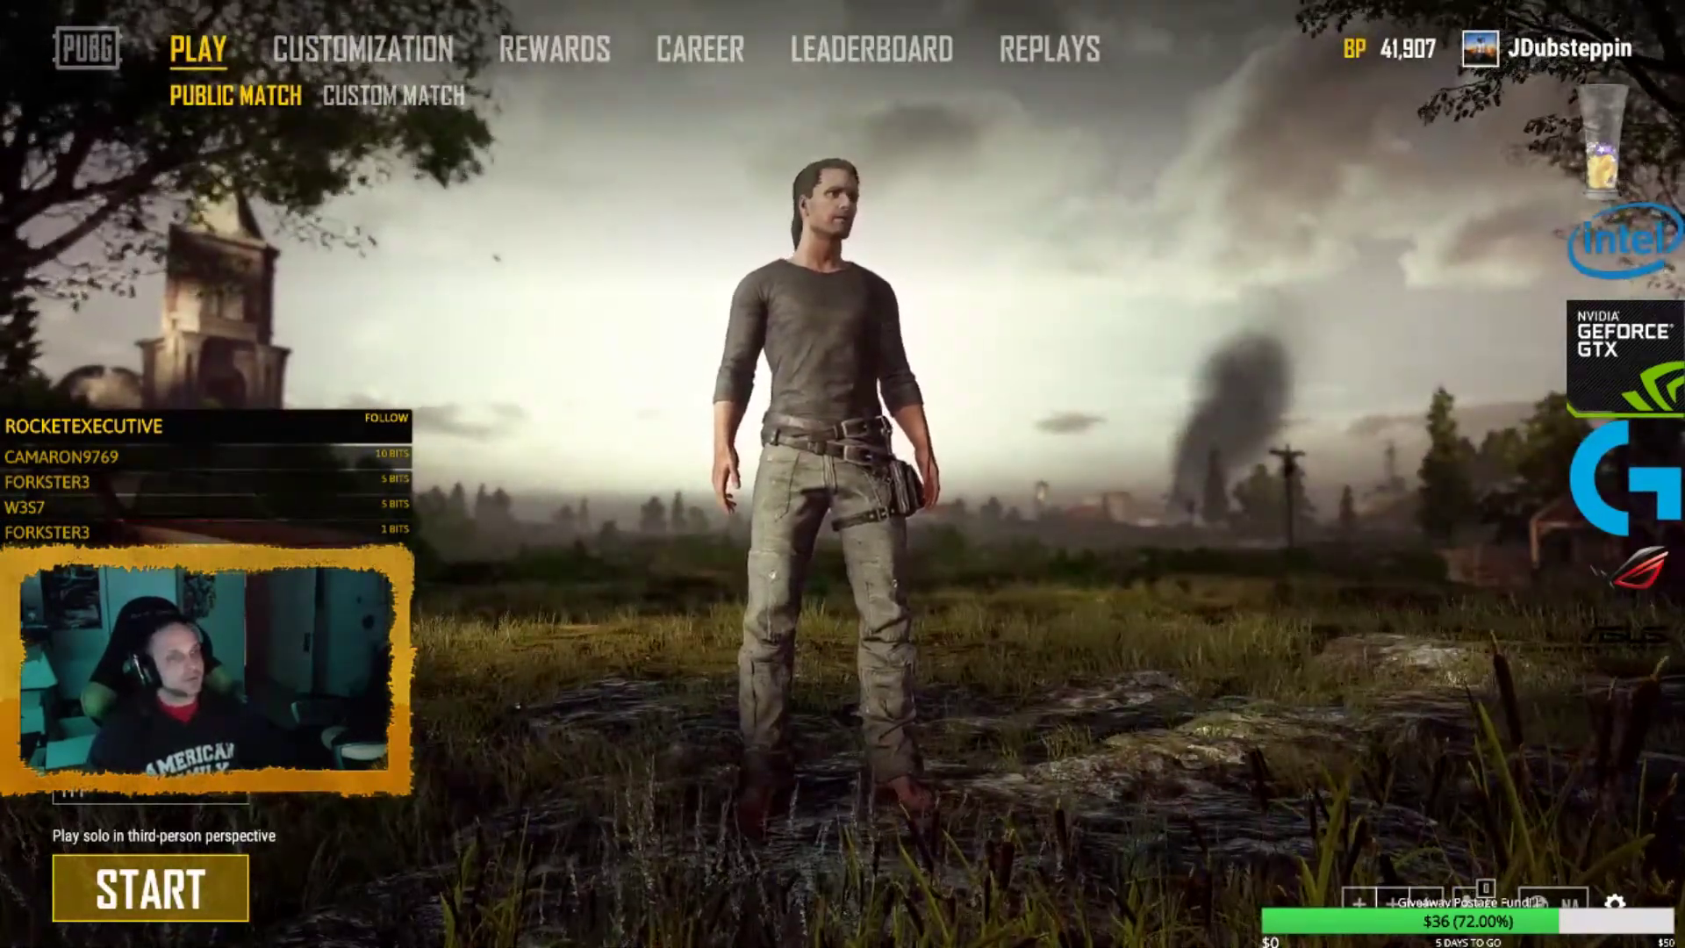
Step: Open PUBG's settings and try the Screen Scale slider down to 70 and back up
{"action": "key", "text": "Escape"}
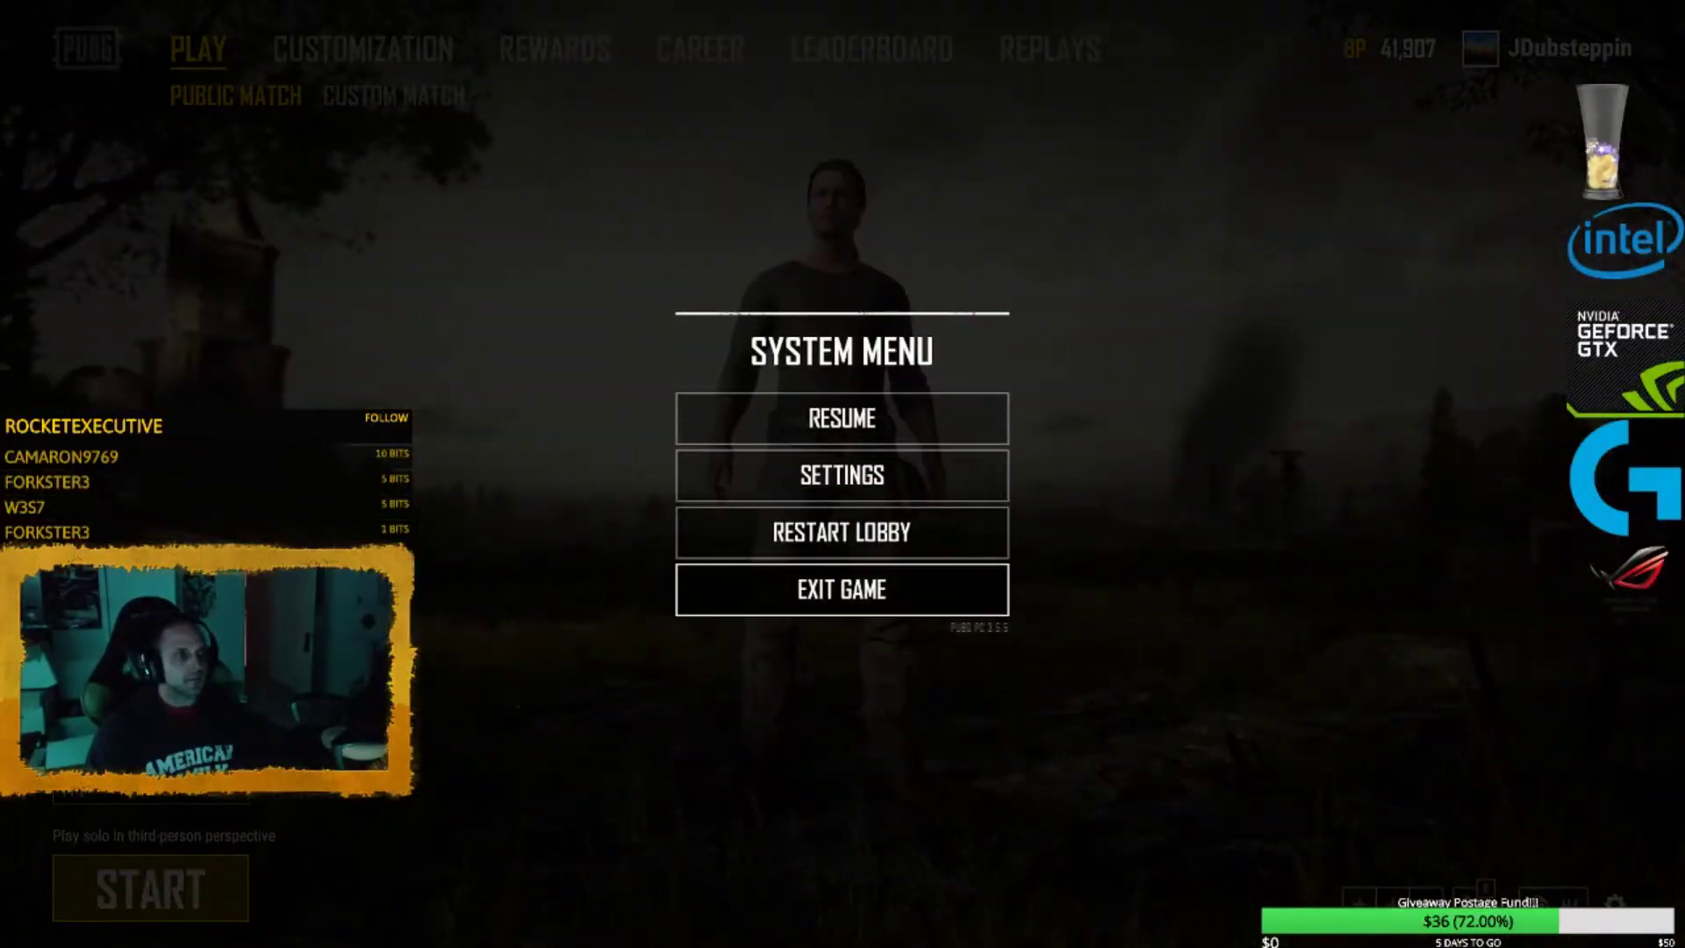
{"action": "left_click", "coordinate": [842, 475]}
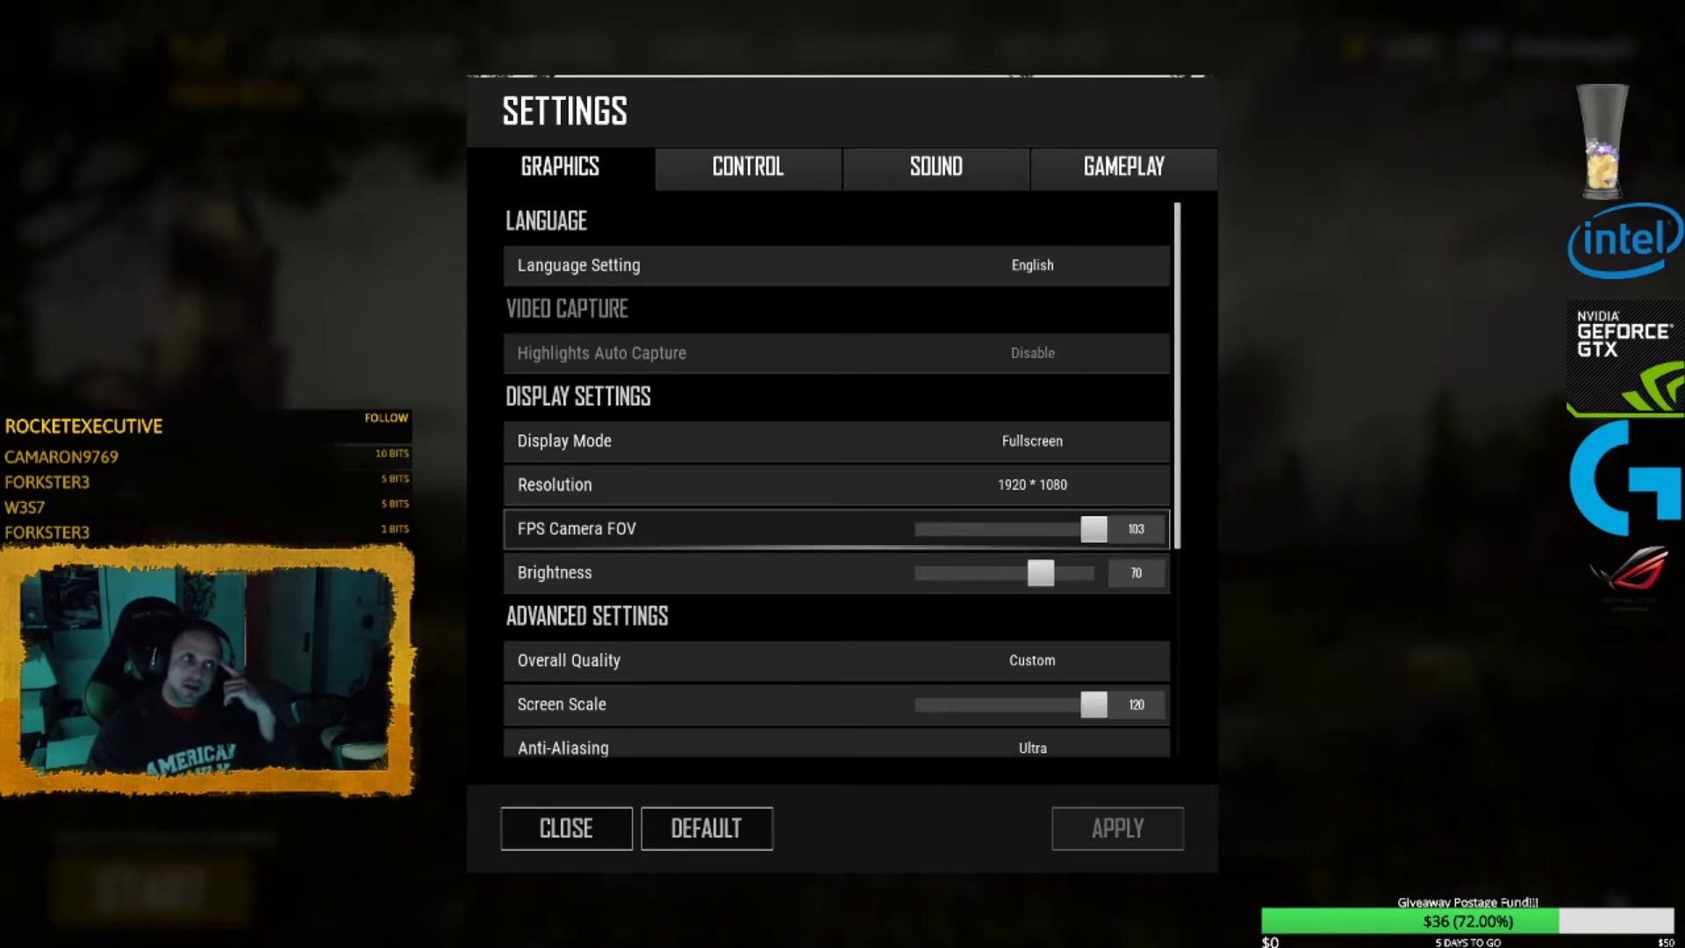
{"action": "scroll", "coordinate": [837, 536], "scroll_direction": "down", "scroll_amount": 5}
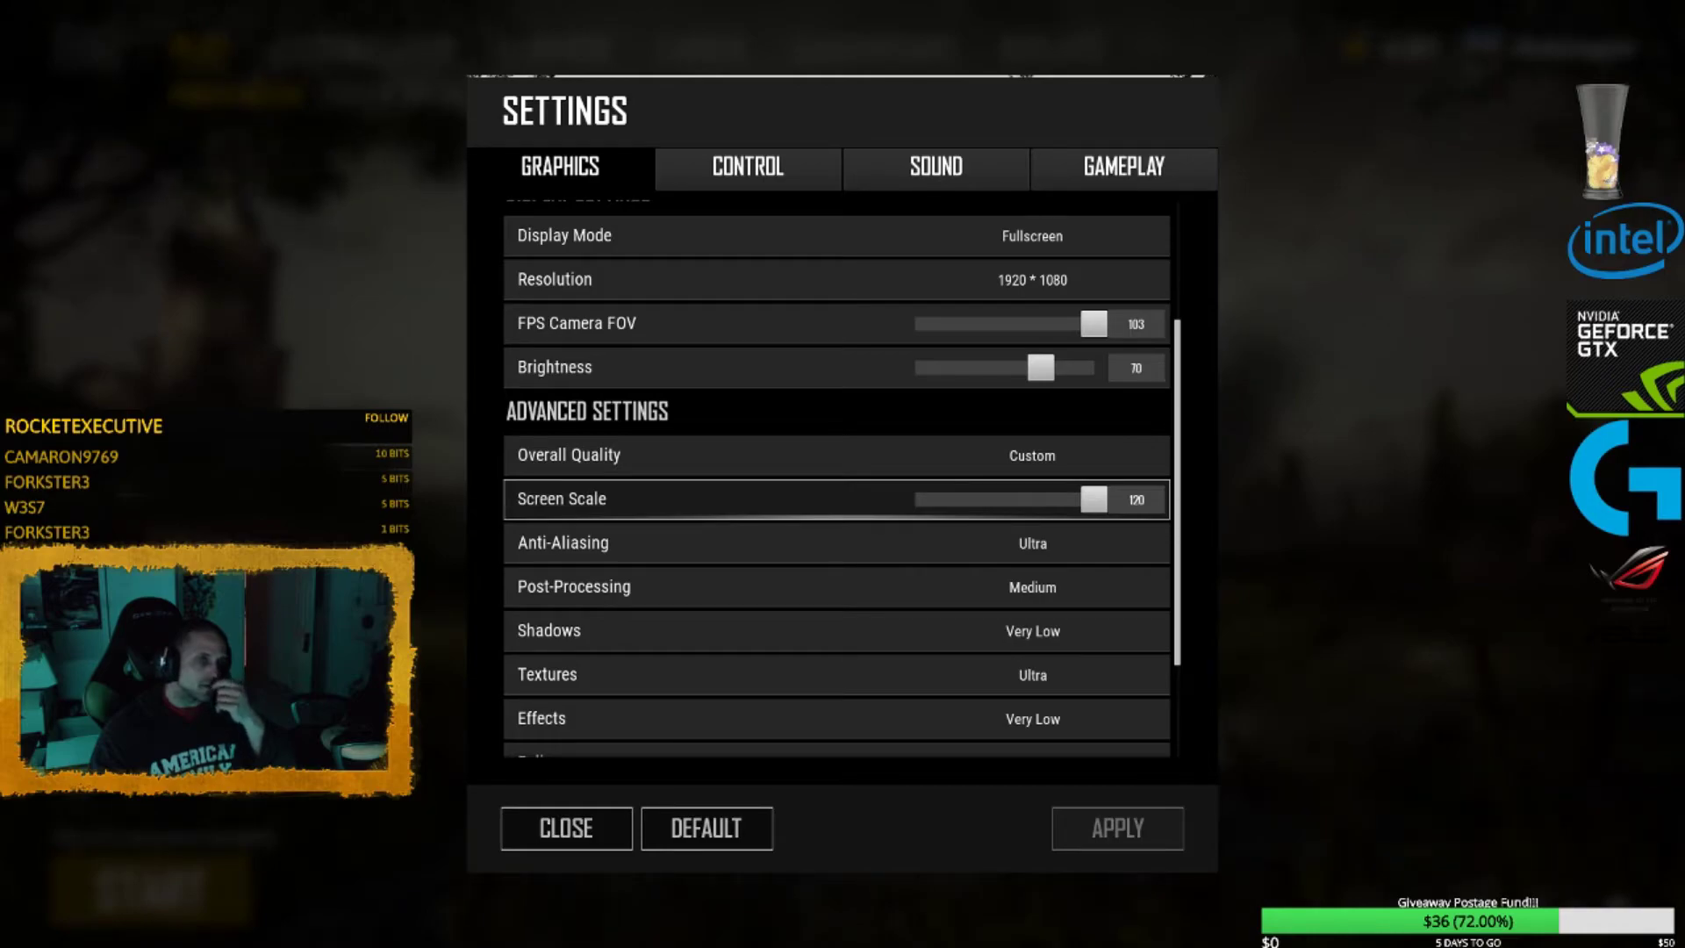
{"action": "left_click_drag", "start_coordinate": [1094, 499], "coordinate": [915, 498]}
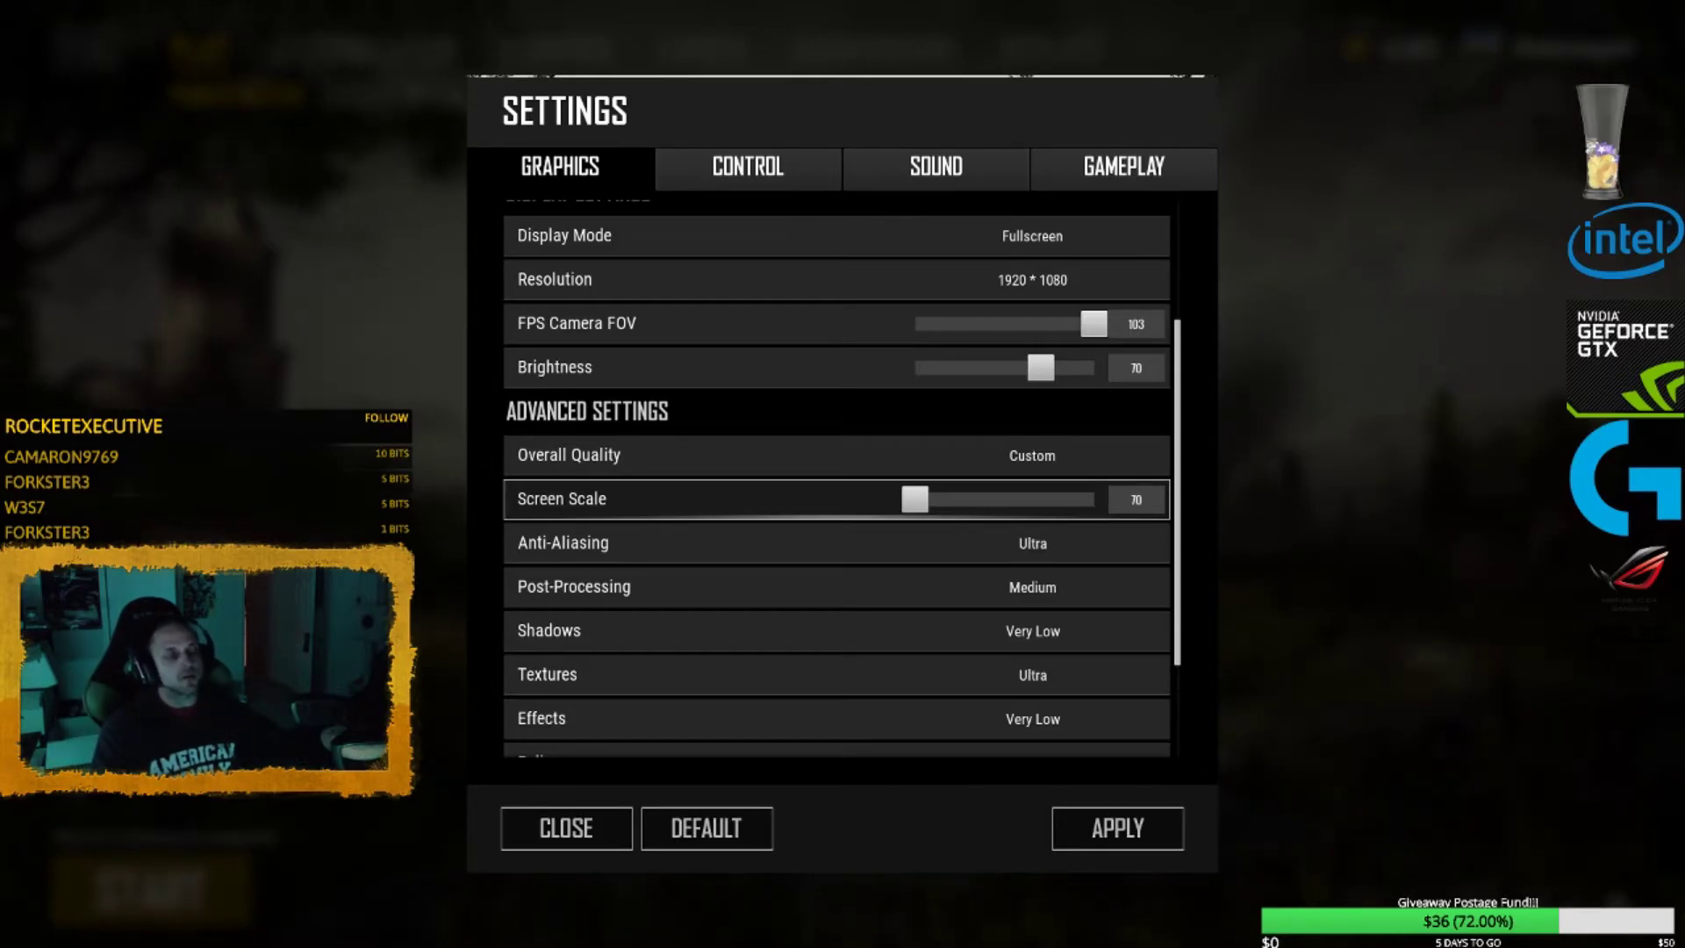
{"action": "left_click_drag", "start_coordinate": [915, 499], "coordinate": [1094, 498]}
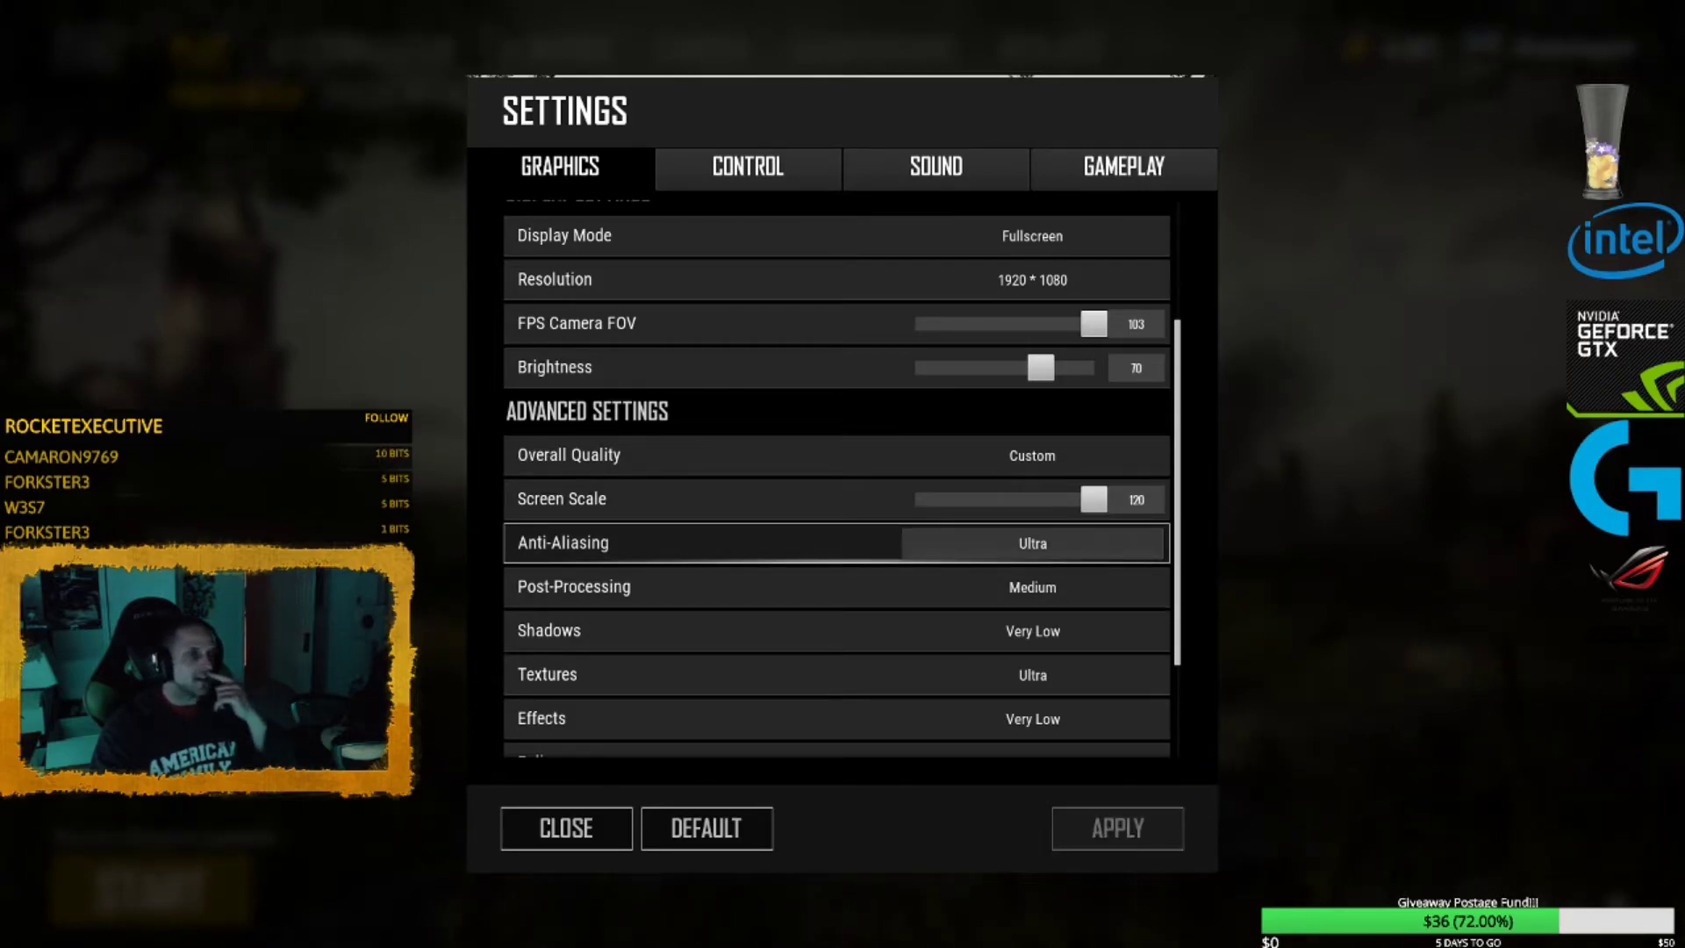
{"action": "scroll", "coordinate": [966, 562], "scroll_direction": "down", "scroll_amount": 4}
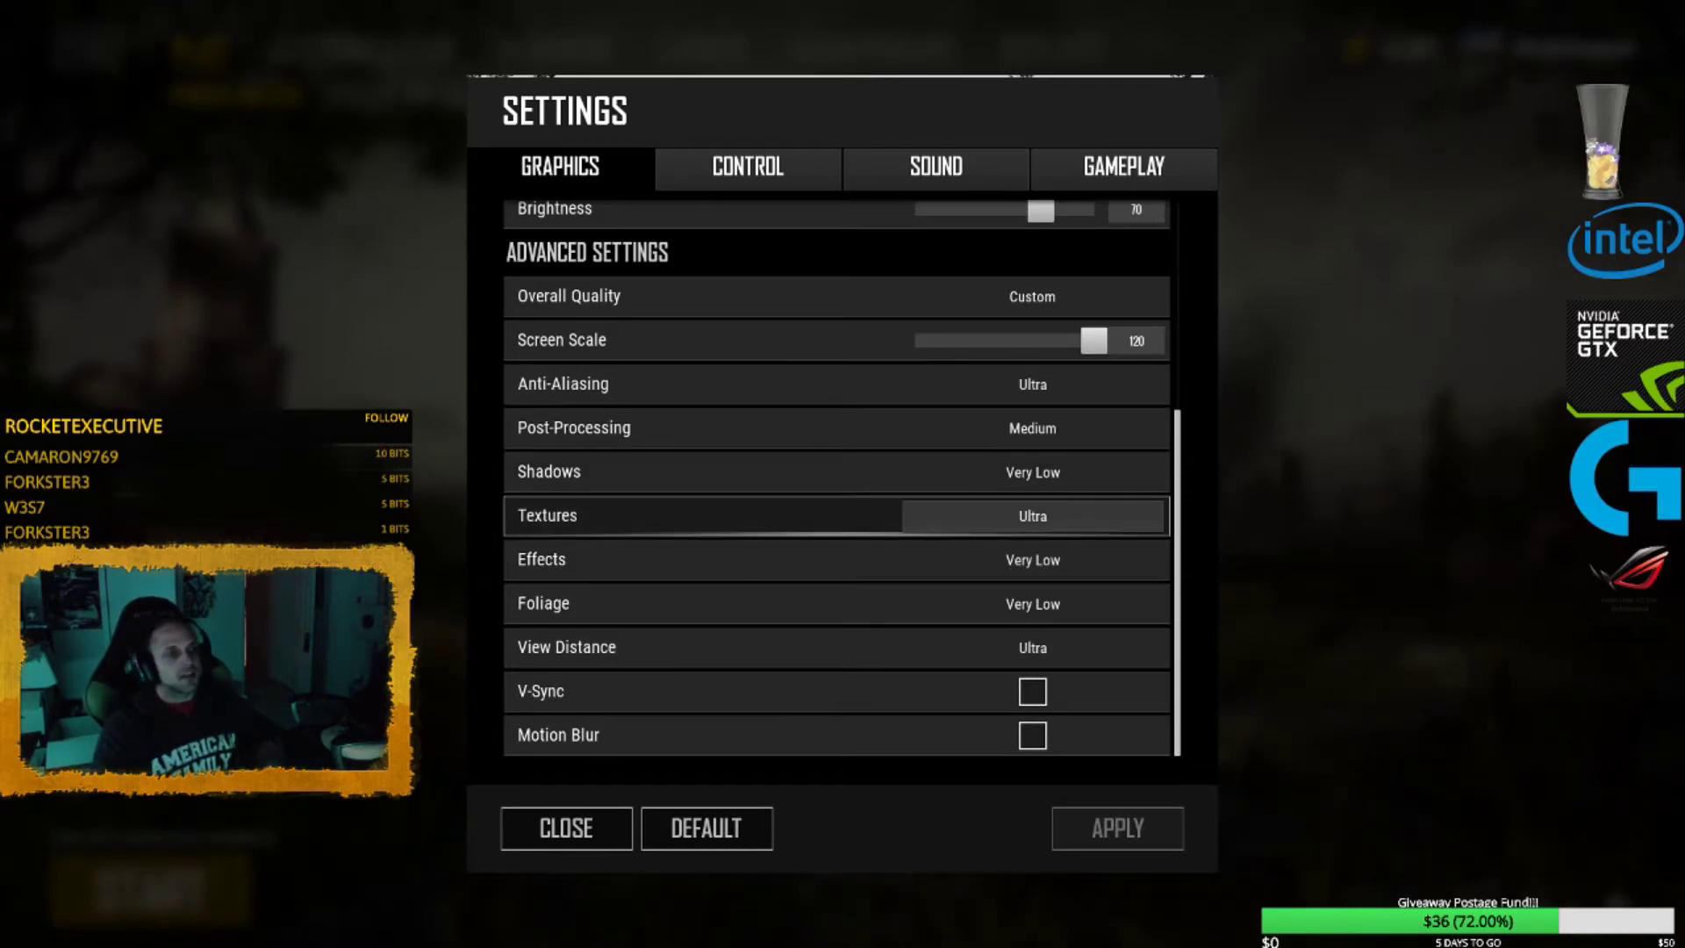
Step: Keep Textures at Ultra and Effects and Foliage at Very Low
{"action": "left_click", "coordinate": [1033, 516]}
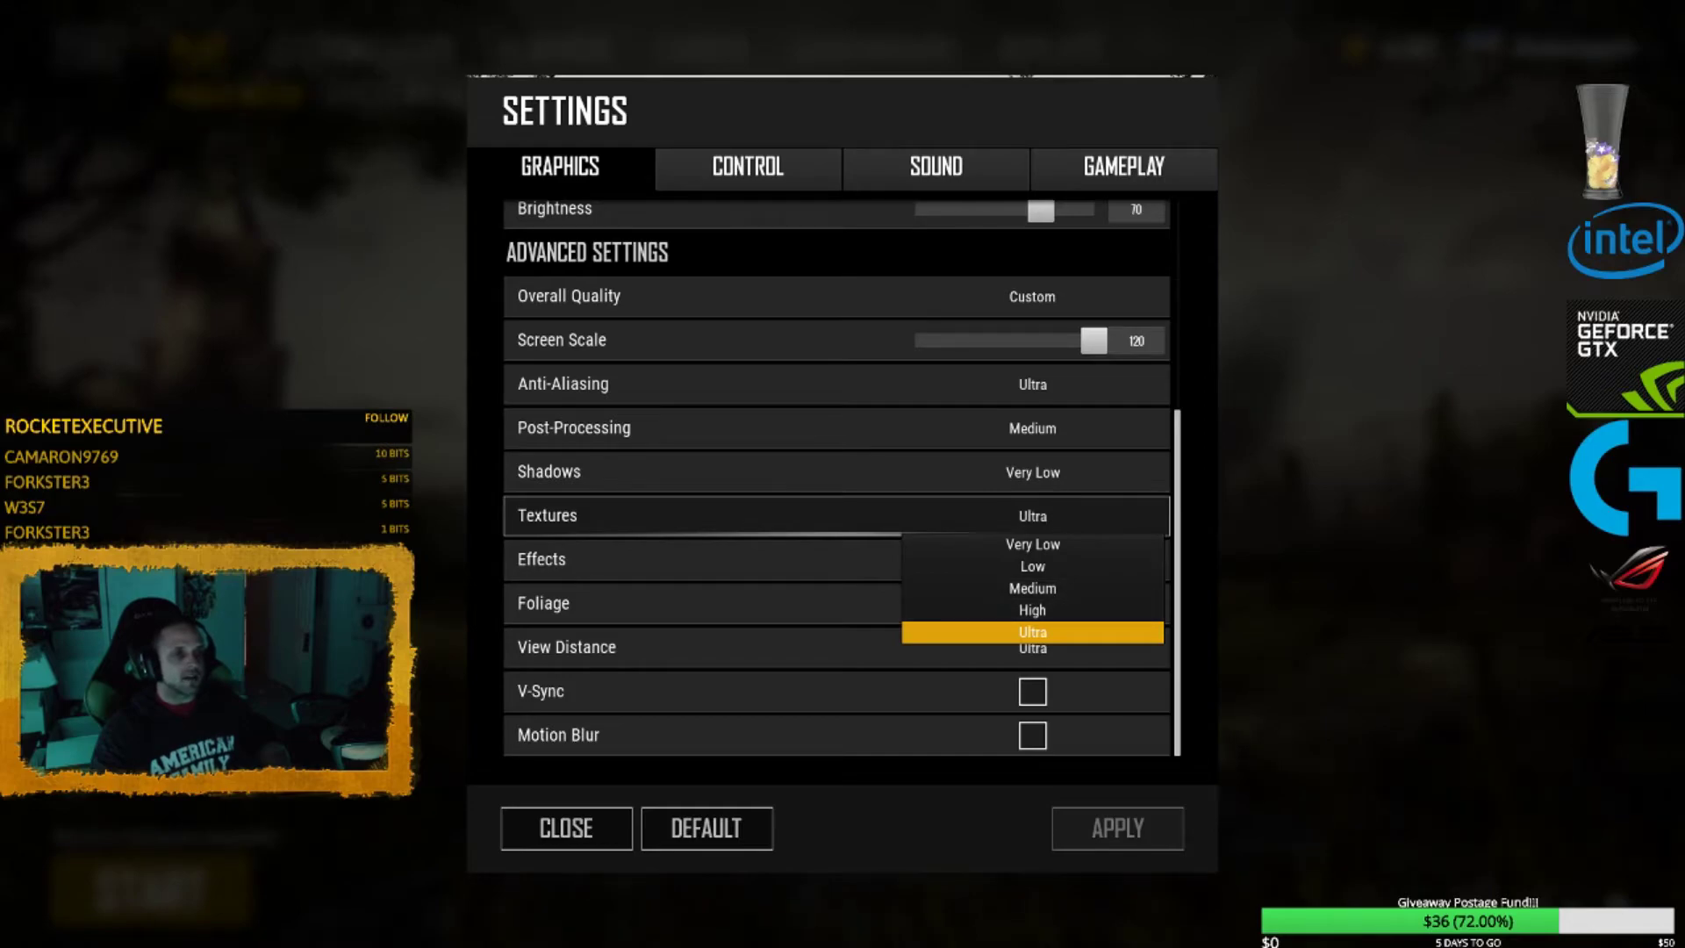
{"action": "left_click", "coordinate": [1033, 632]}
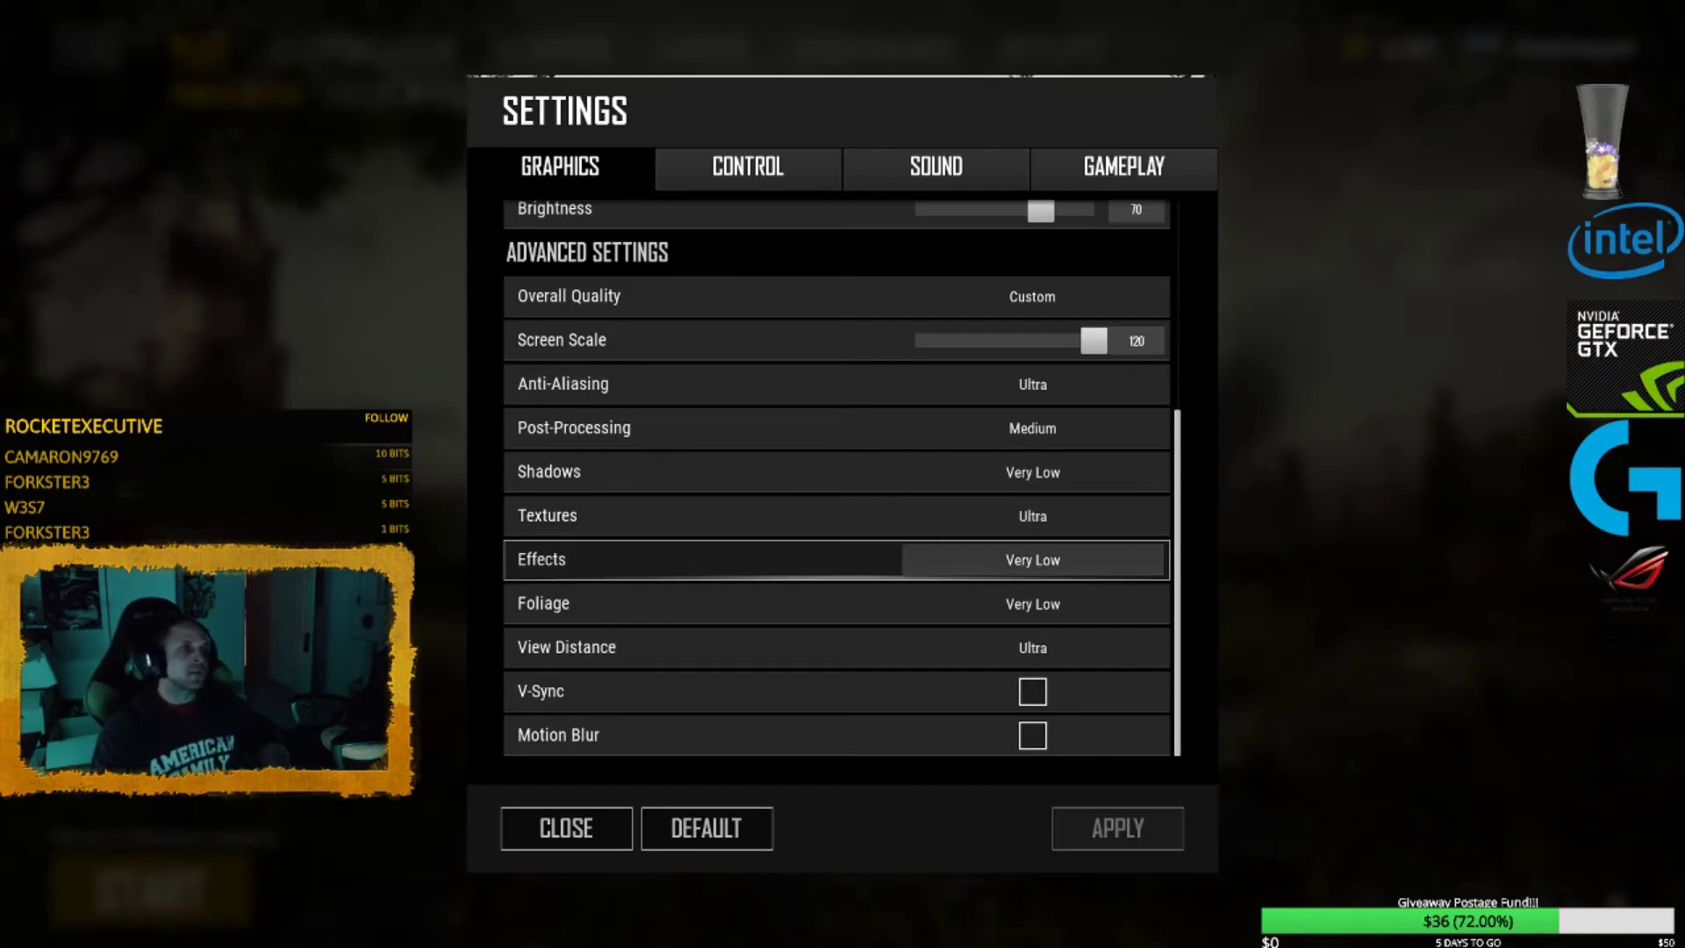
{"action": "left_click", "coordinate": [1033, 560]}
{"action": "left_click", "coordinate": [1034, 588]}
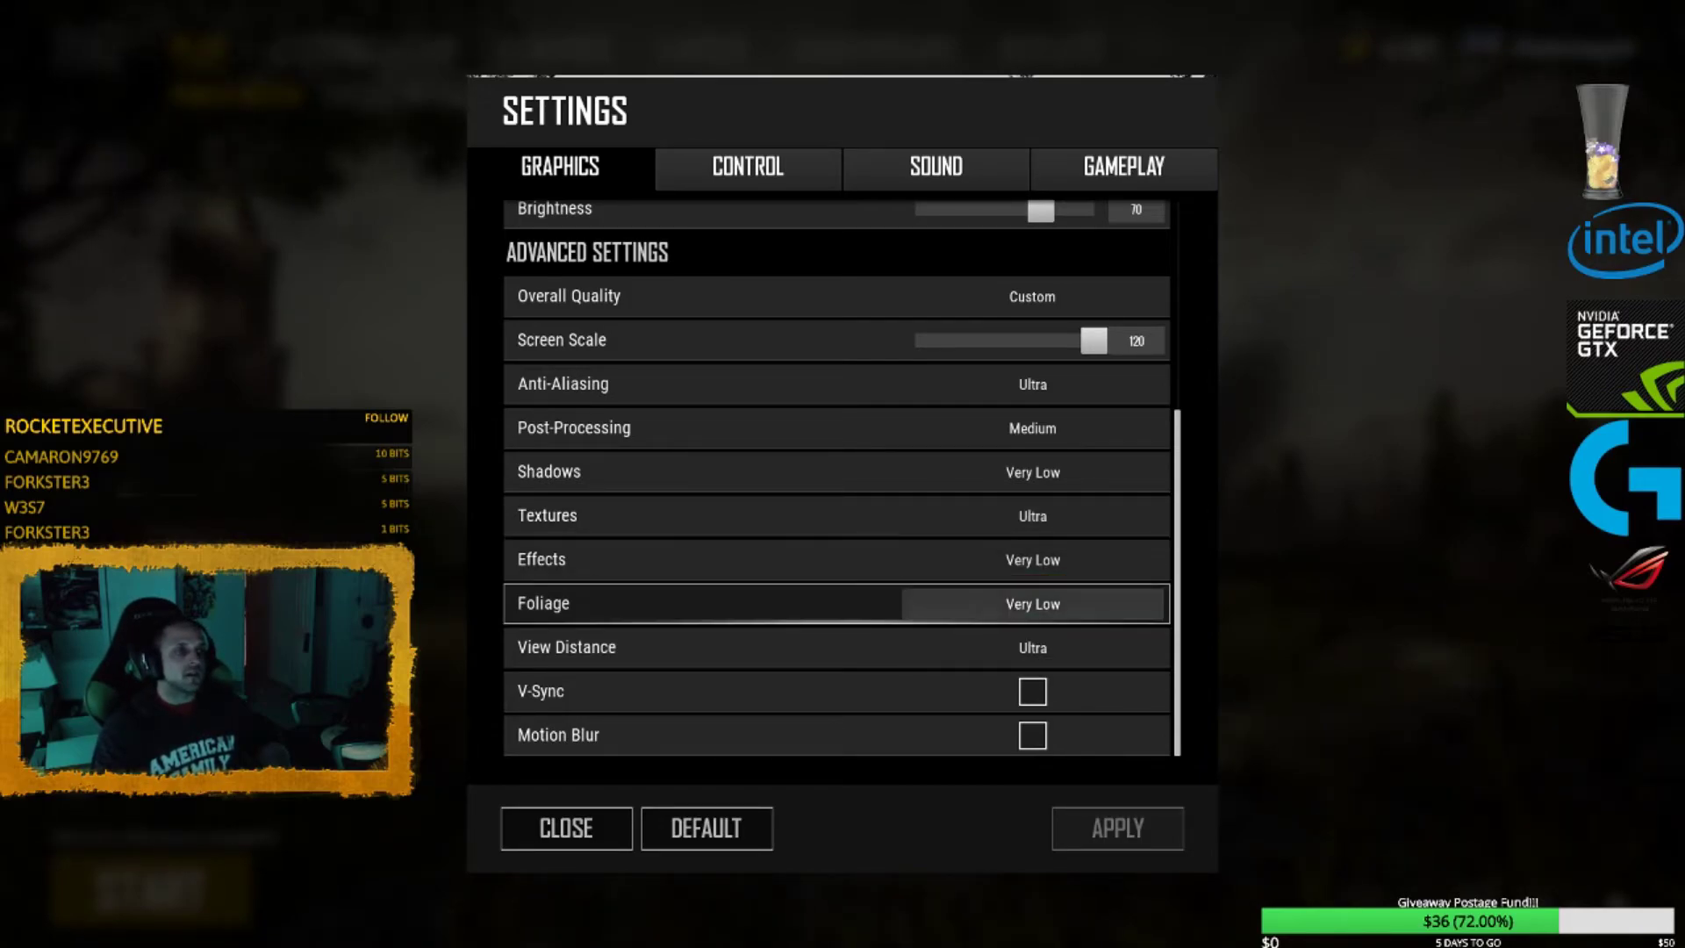
{"action": "left_click", "coordinate": [1033, 604]}
{"action": "left_click", "coordinate": [1033, 632]}
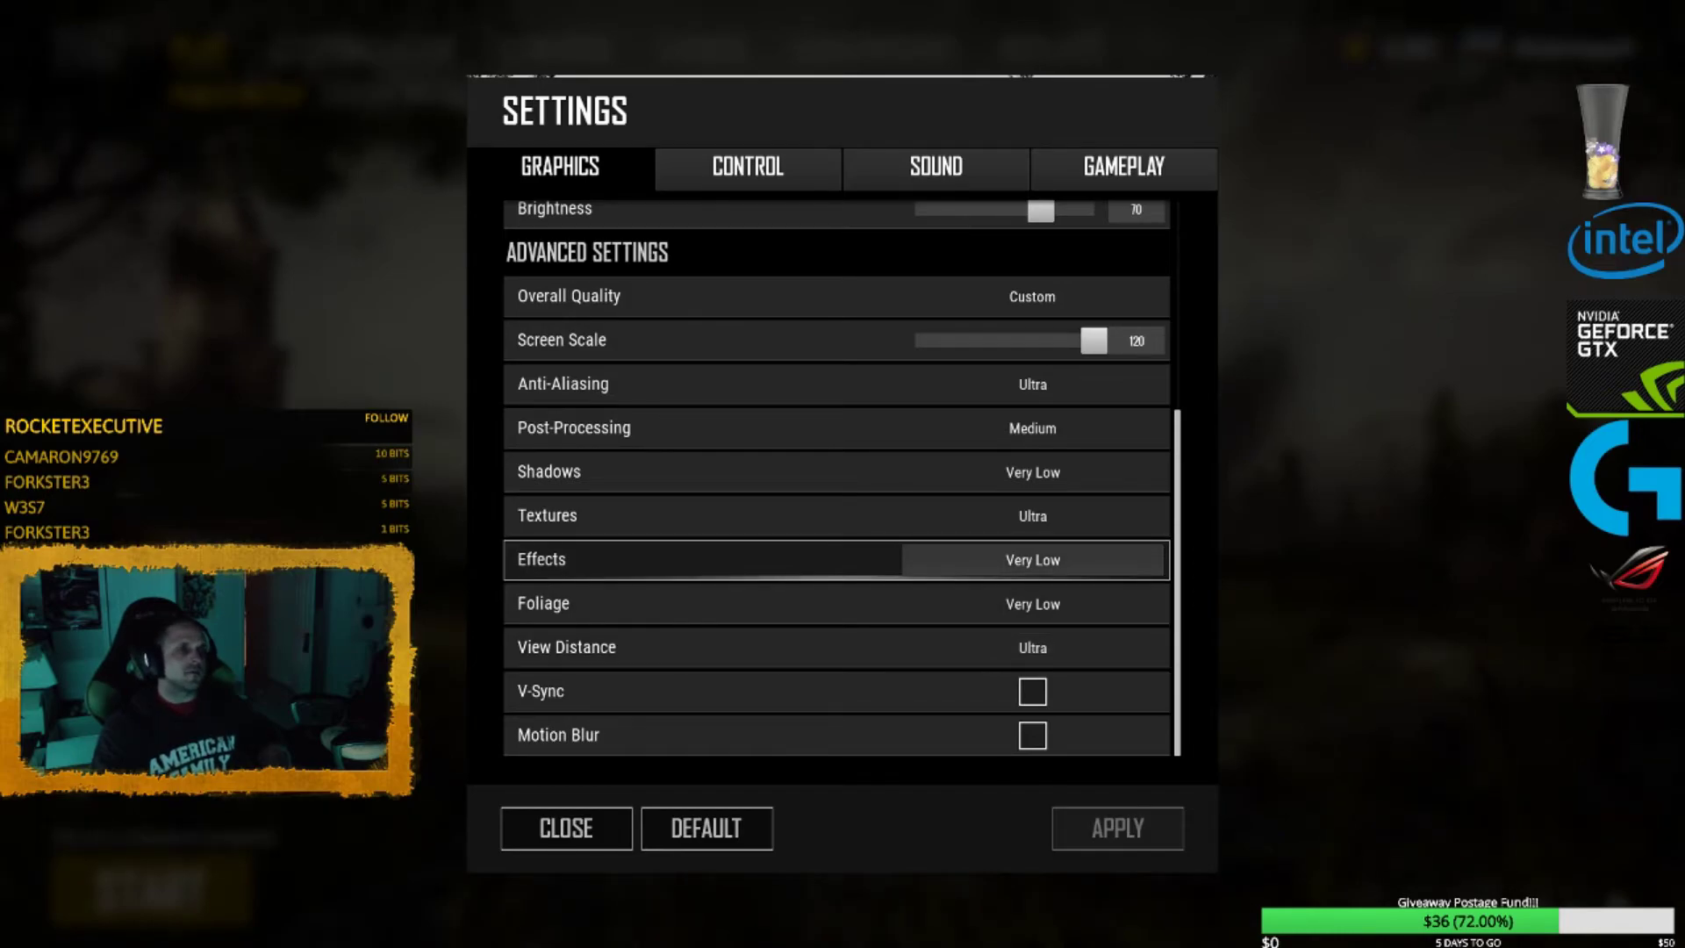
Step: Lower Anti-Aliasing and View Distance from Ultra to Medium, keeping Textures at Ultra
{"action": "left_click", "coordinate": [1033, 384]}
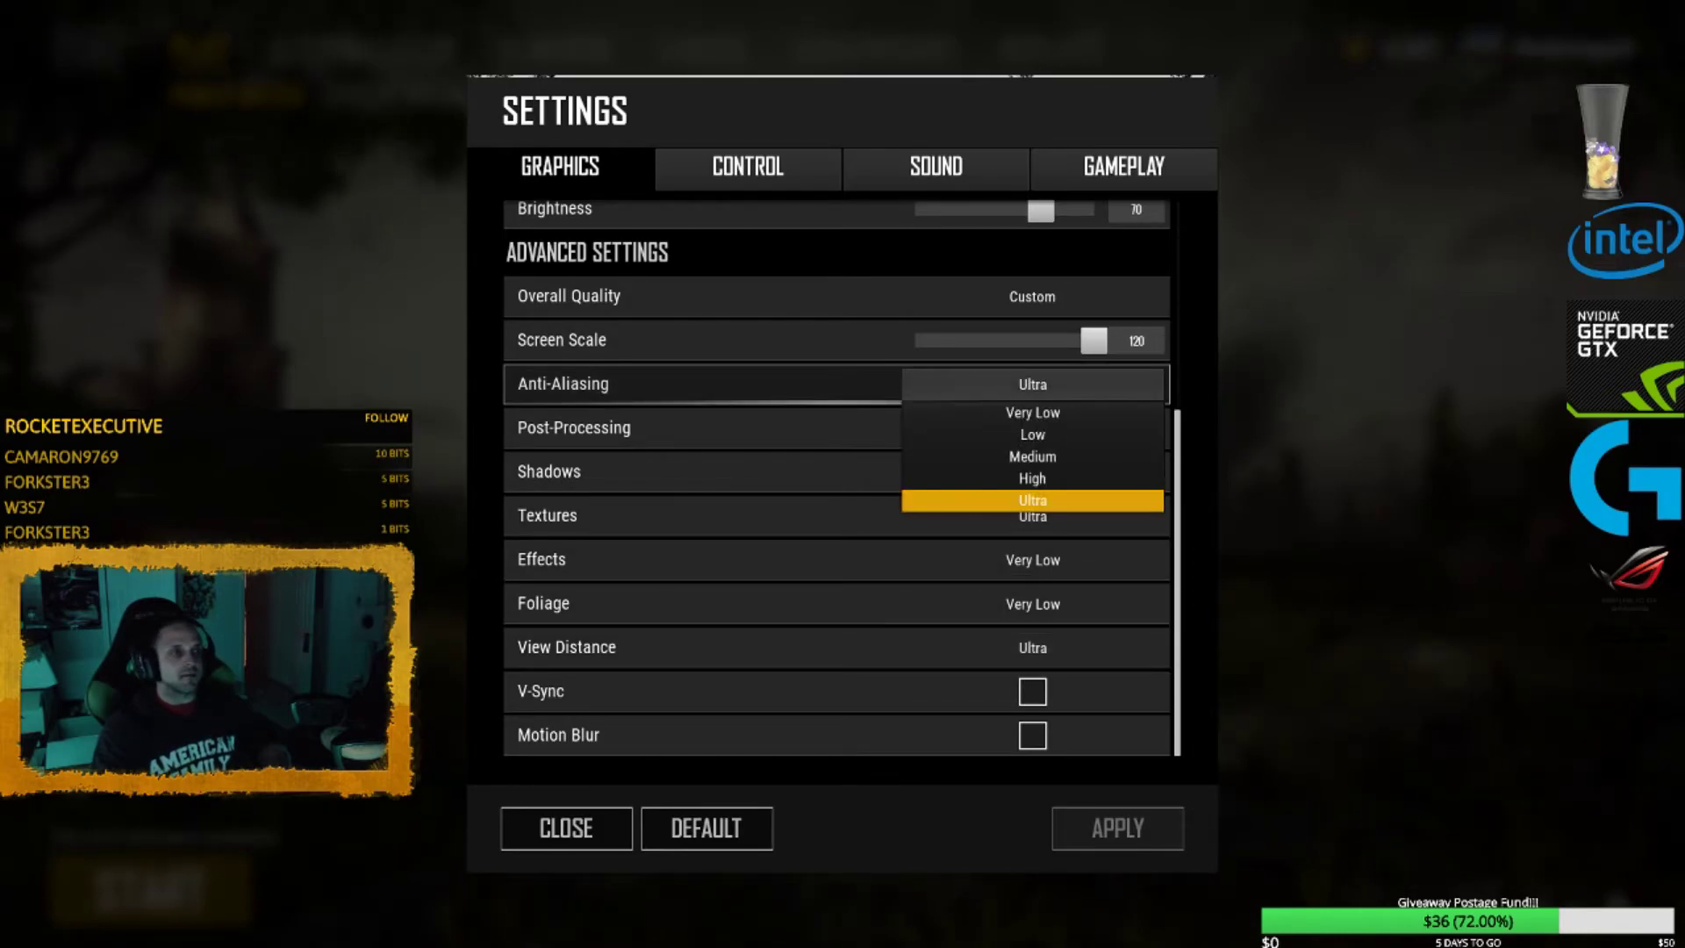
{"action": "left_click", "coordinate": [1033, 456]}
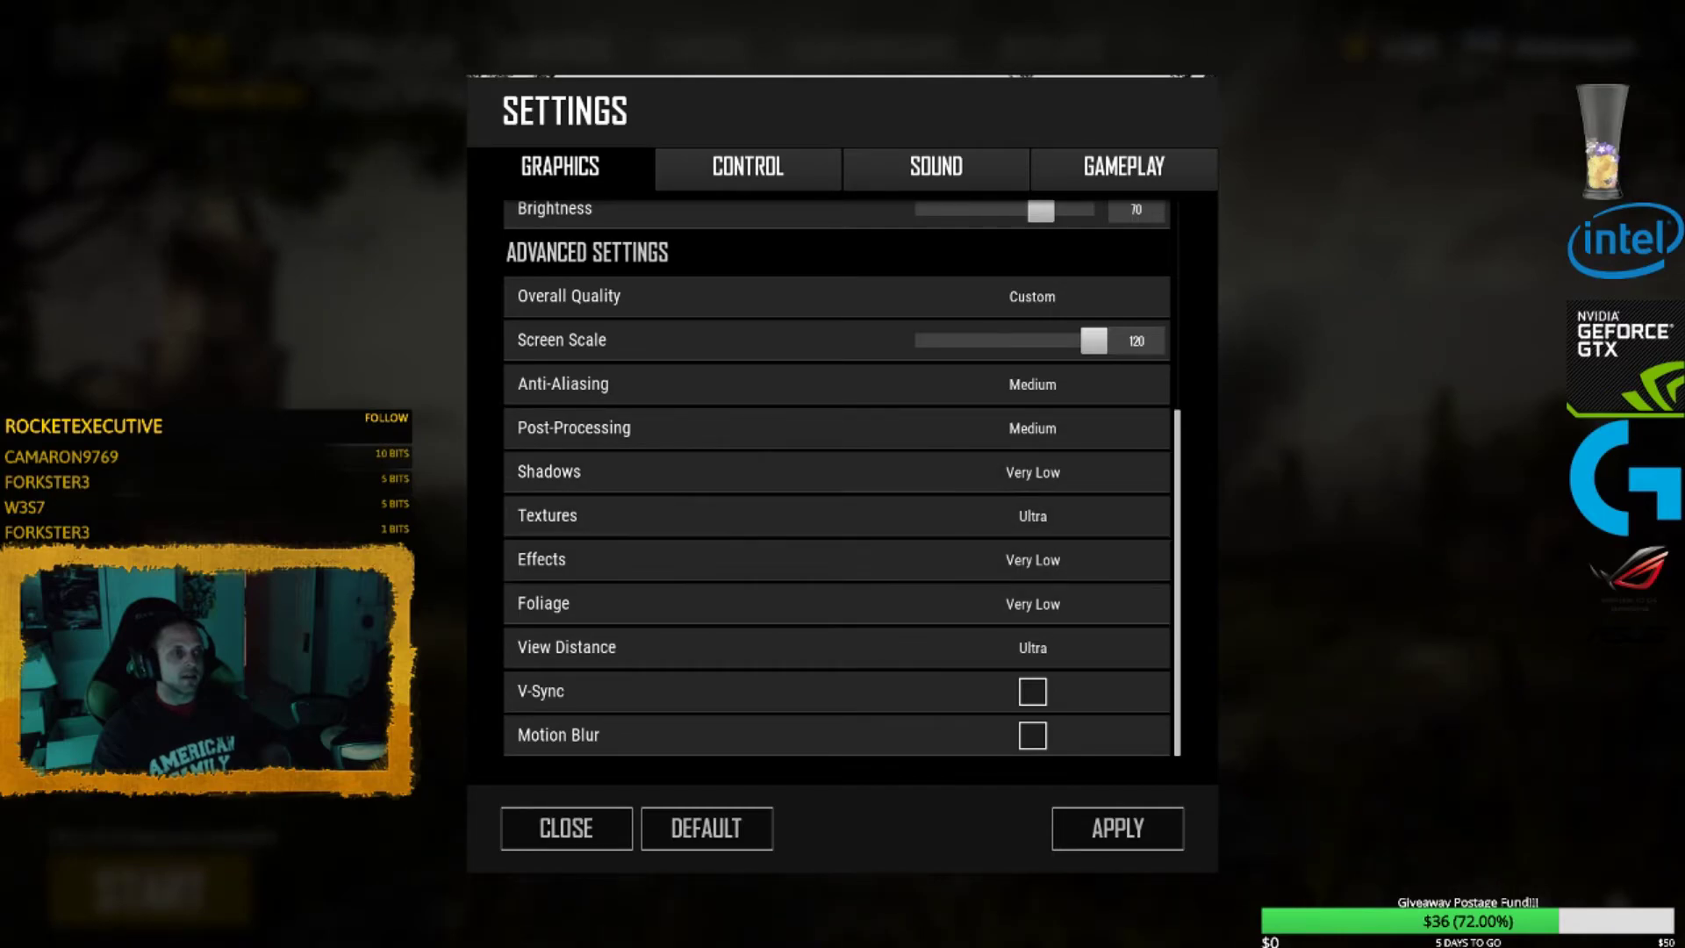
{"action": "left_click", "coordinate": [1033, 648]}
{"action": "left_click", "coordinate": [1033, 718]}
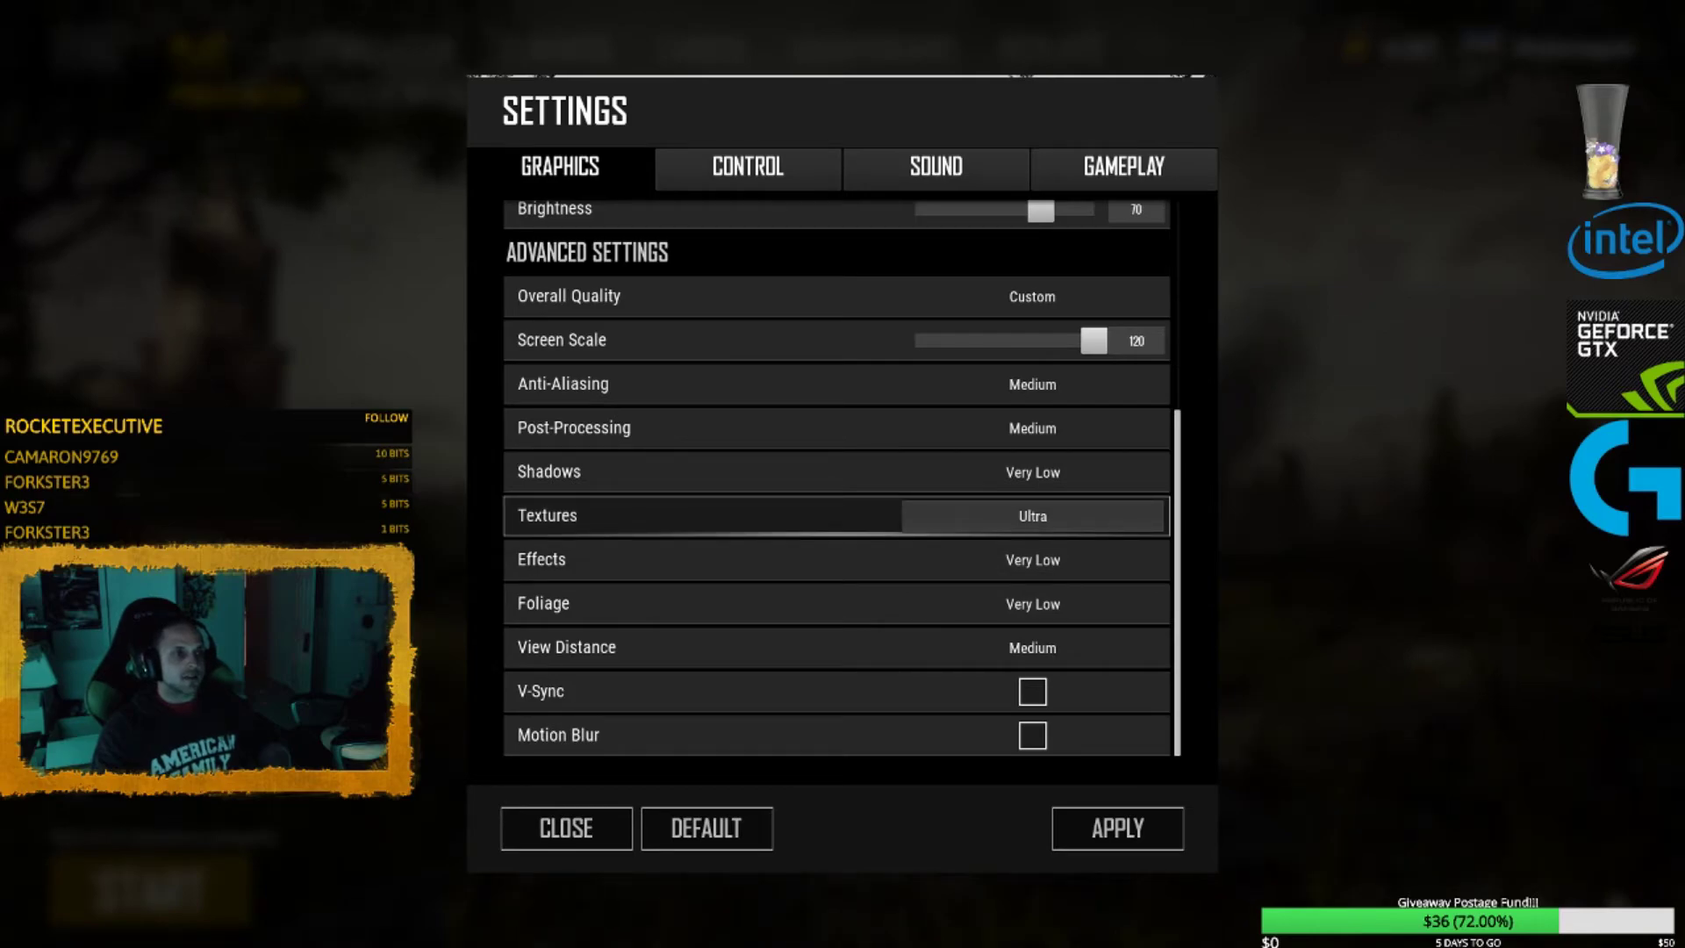
{"action": "left_click", "coordinate": [1034, 516]}
{"action": "left_click", "coordinate": [1033, 632]}
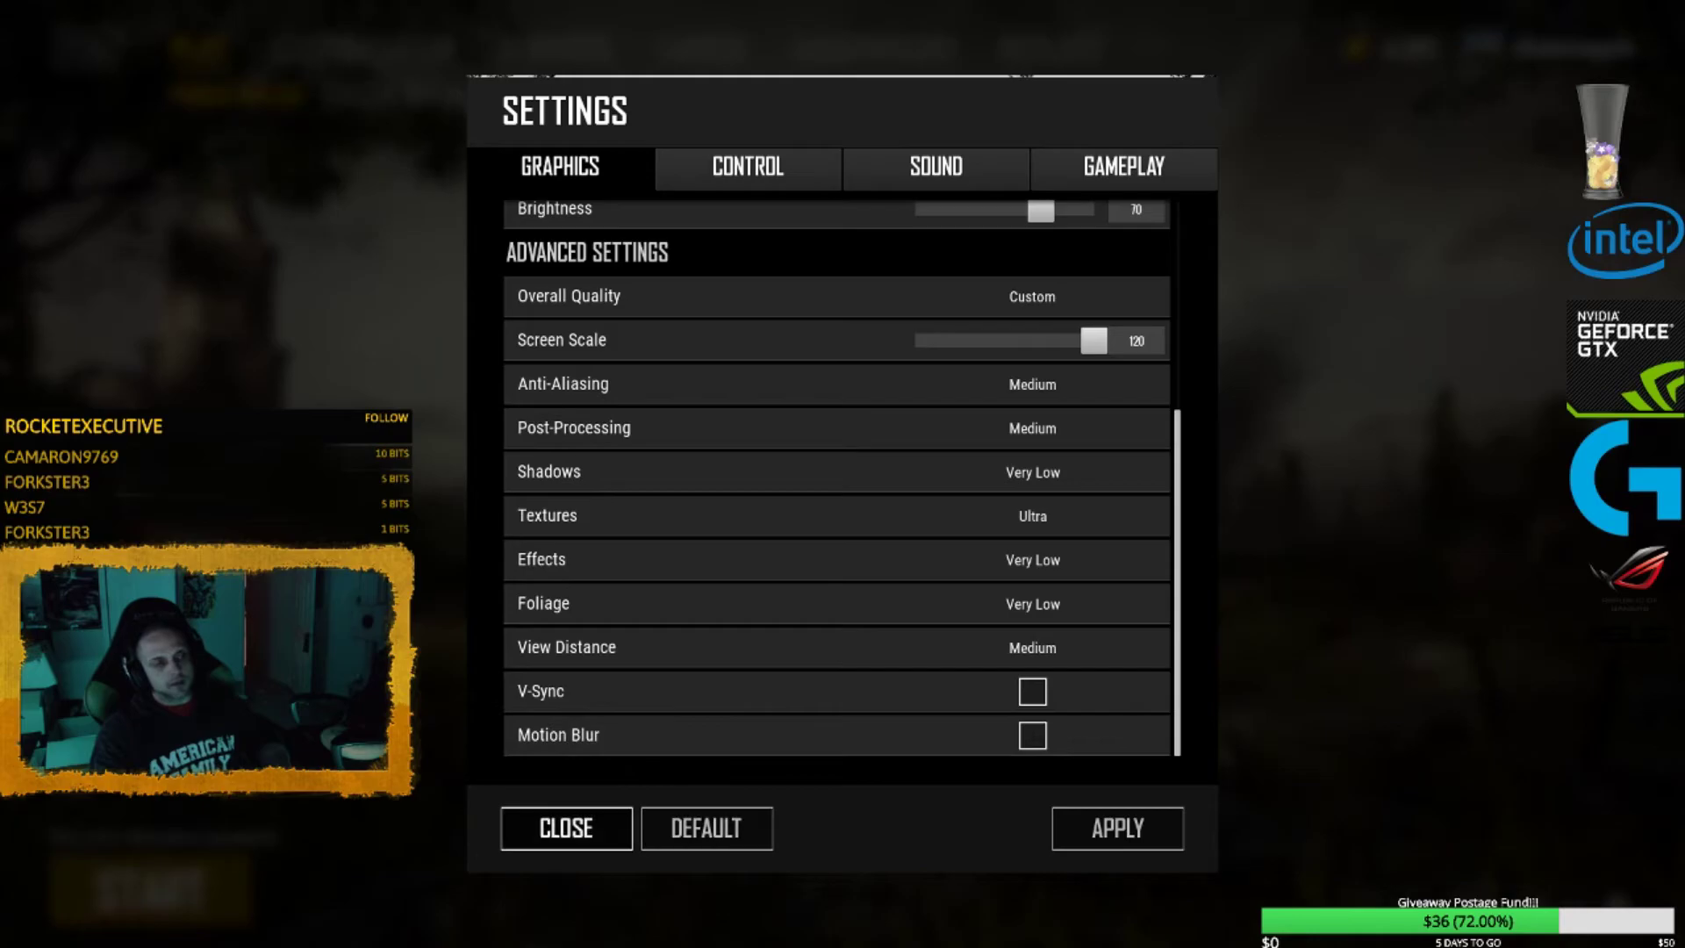
Step: Close the settings to the lobby, then reopen them from the Esc system menu
{"action": "left_click", "coordinate": [566, 828]}
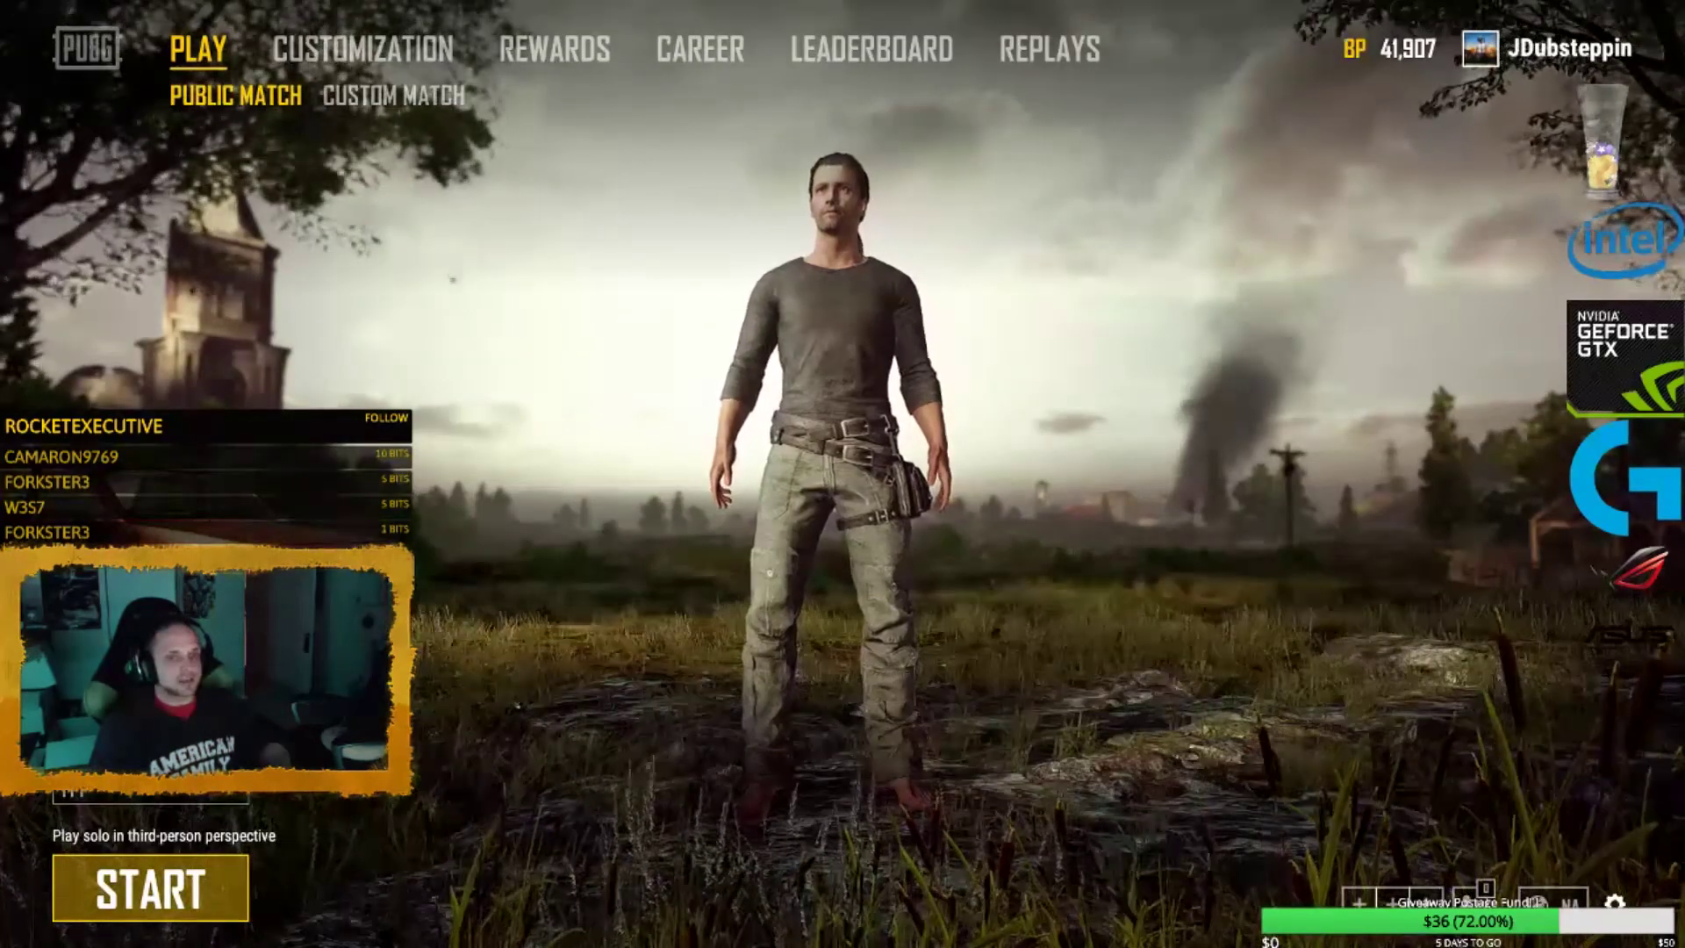
{"action": "key", "text": "Escape"}
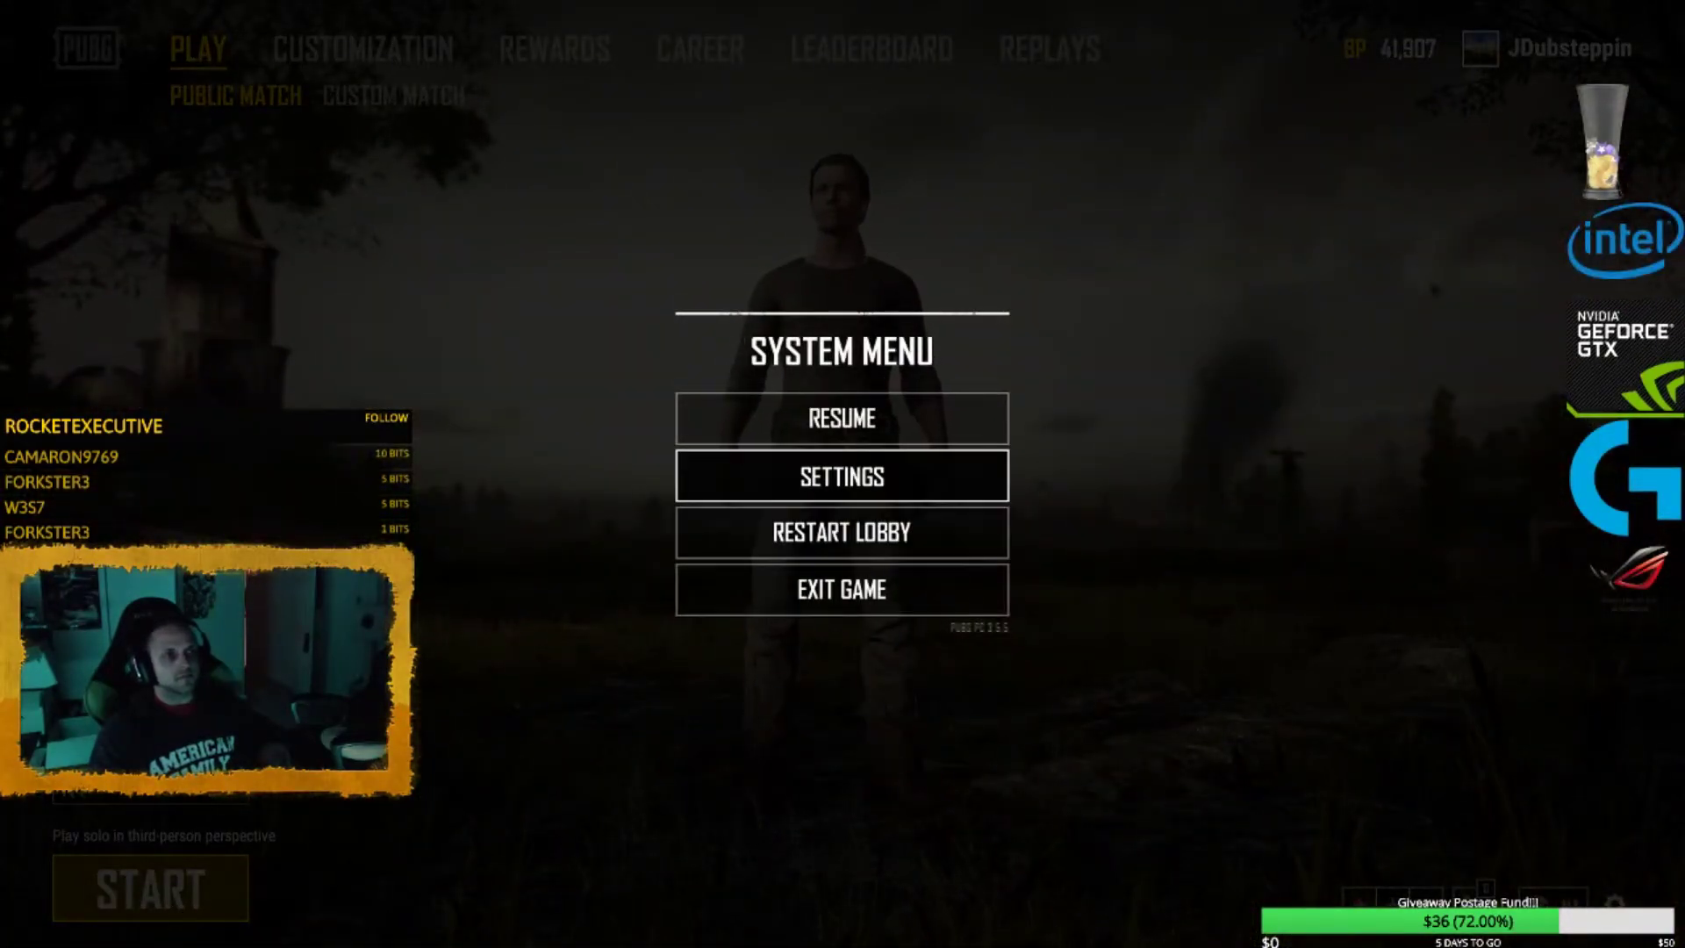
{"action": "left_click", "coordinate": [842, 475]}
Step: Glance at Gameplay and Sound, then scroll the Control bindings down to Combat
{"action": "left_click", "coordinate": [1124, 167]}
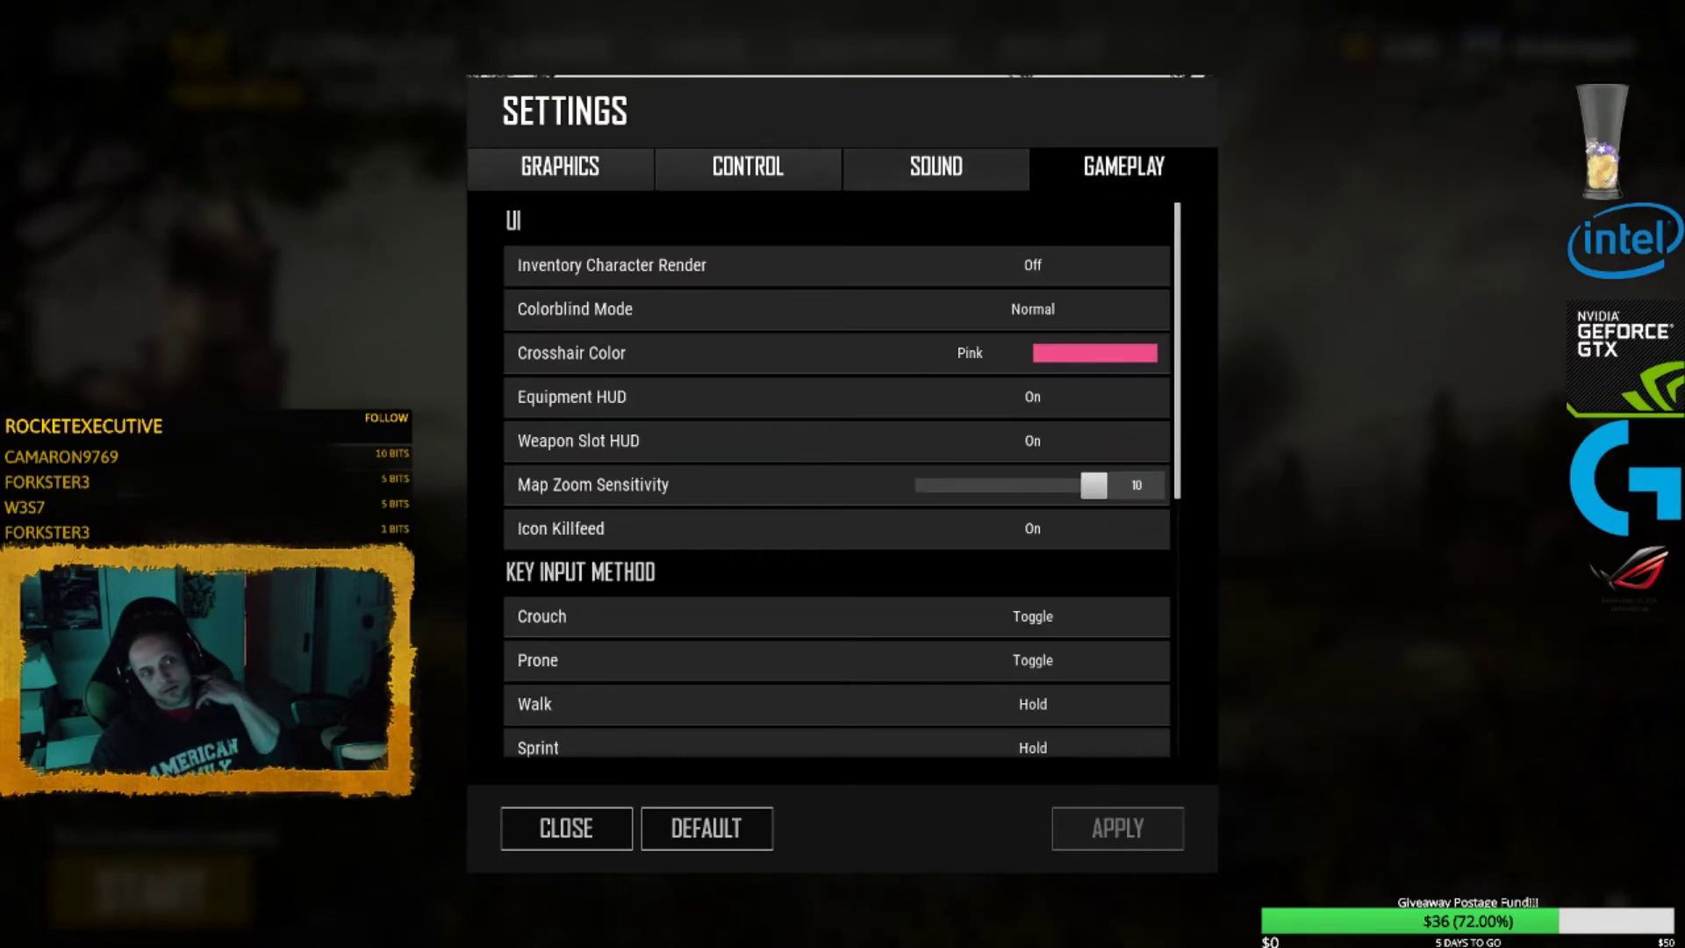
{"action": "left_click", "coordinate": [936, 167]}
{"action": "left_click", "coordinate": [748, 167]}
{"action": "scroll", "coordinate": [790, 392], "scroll_direction": "down", "scroll_amount": 3}
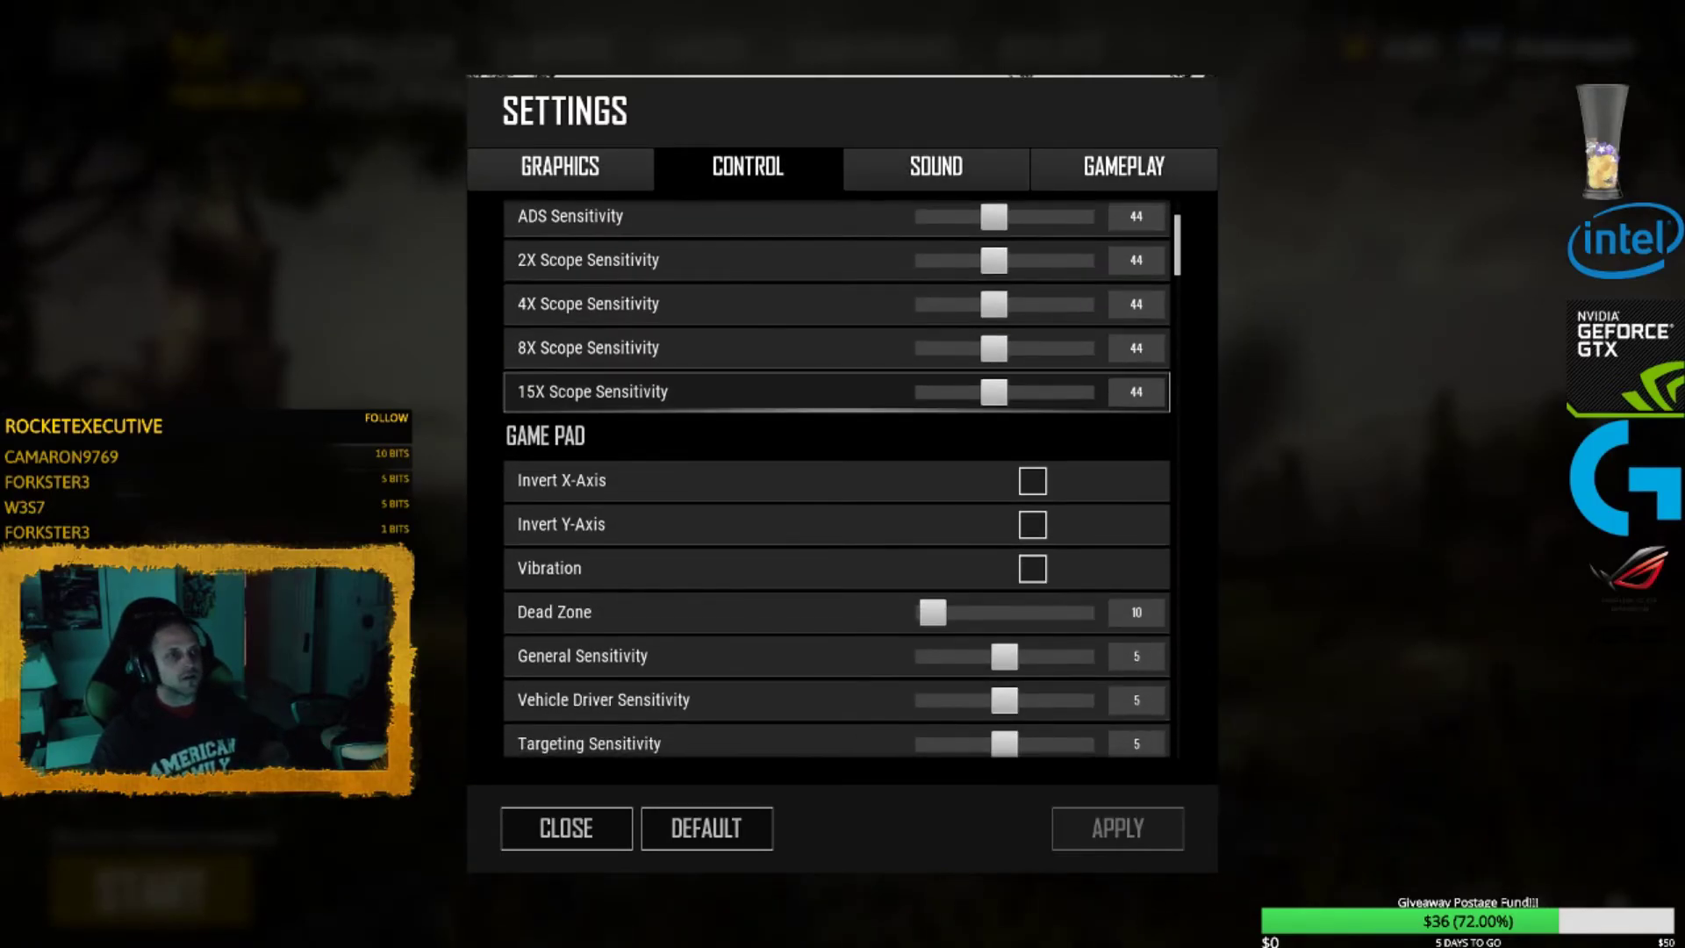
{"action": "scroll", "coordinate": [790, 387], "scroll_direction": "down", "scroll_amount": 8}
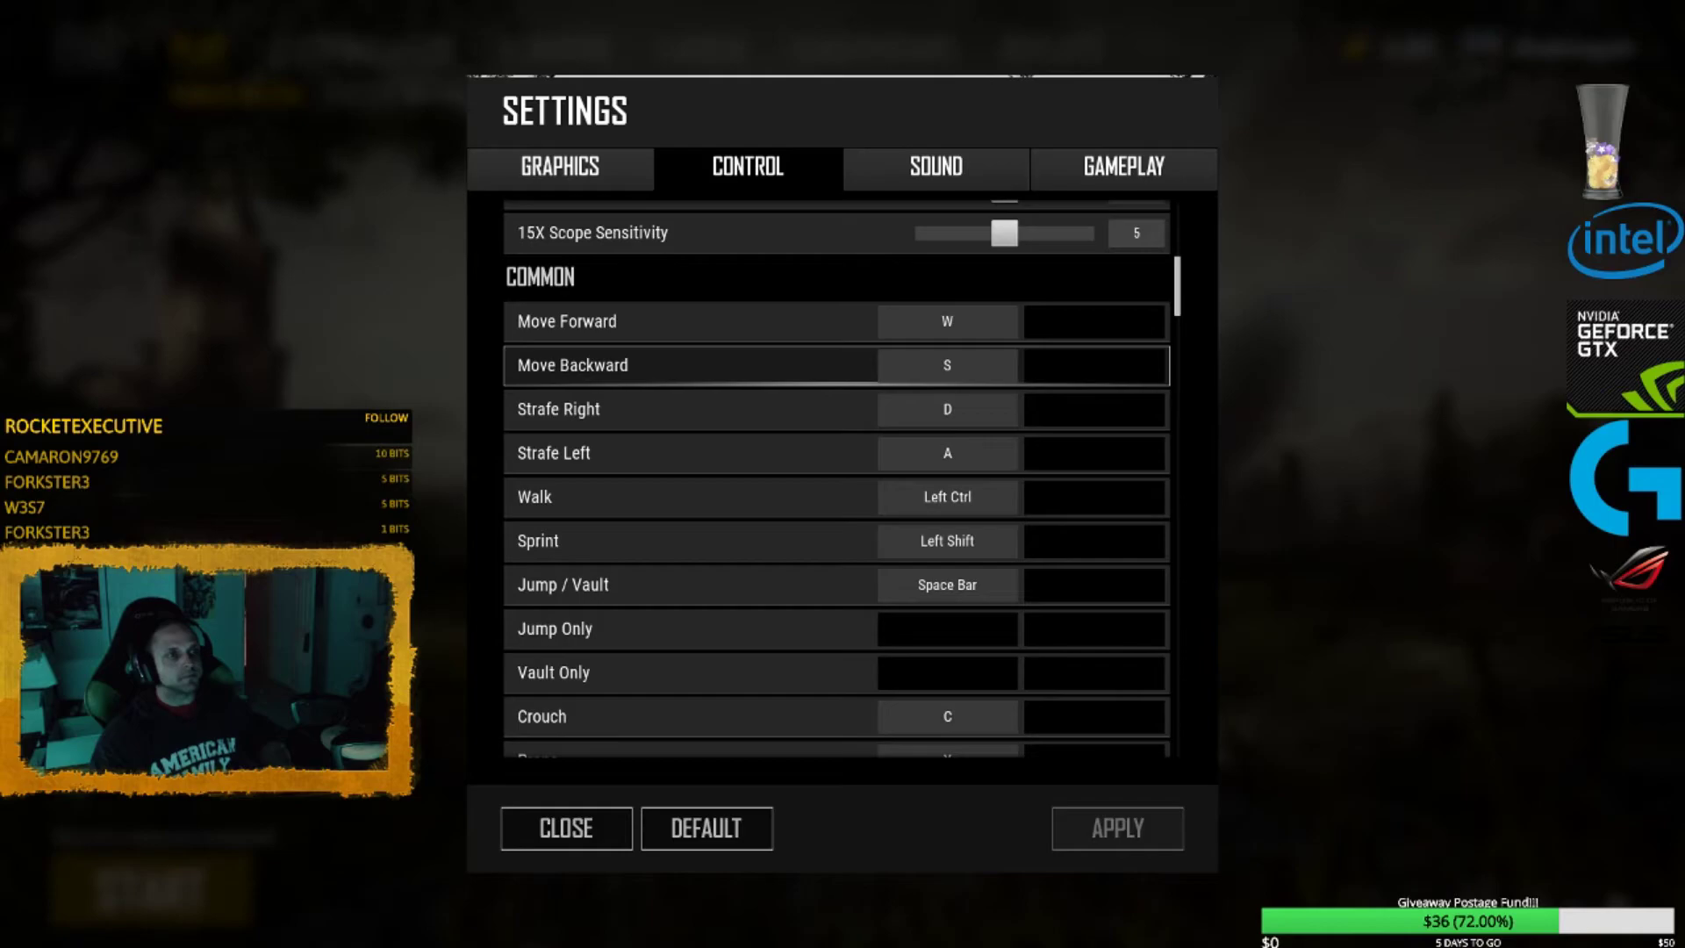
{"action": "scroll", "coordinate": [790, 527], "scroll_direction": "down", "scroll_amount": 6}
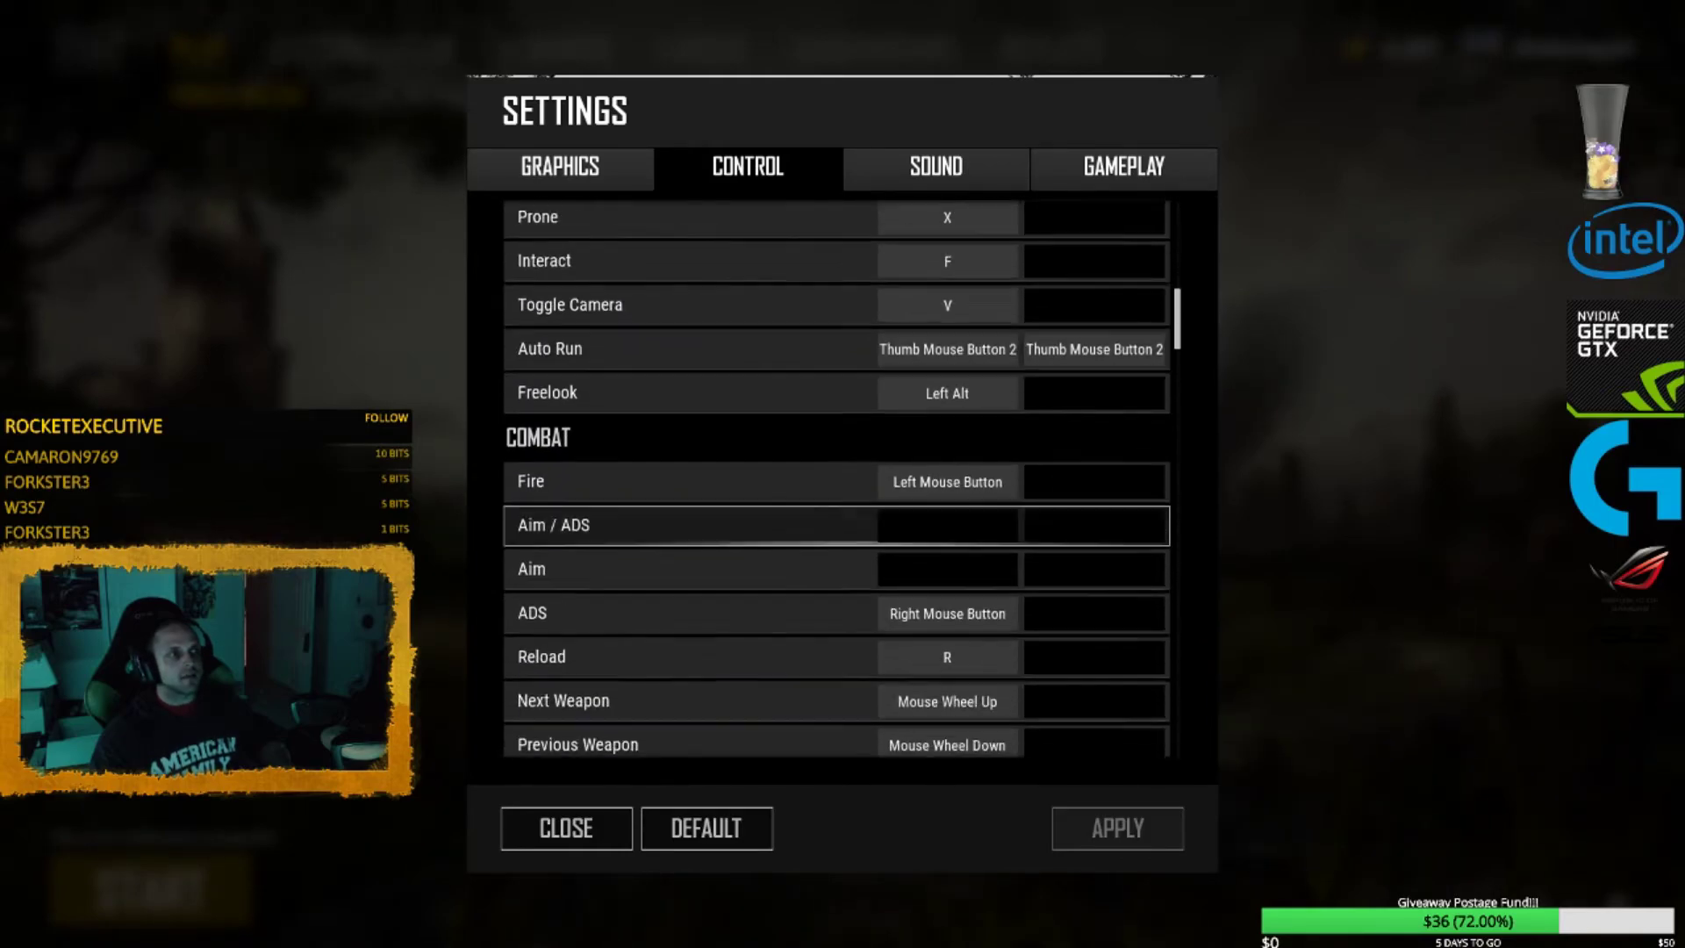
{"action": "scroll", "coordinate": [838, 480], "scroll_direction": "down", "scroll_amount": 1}
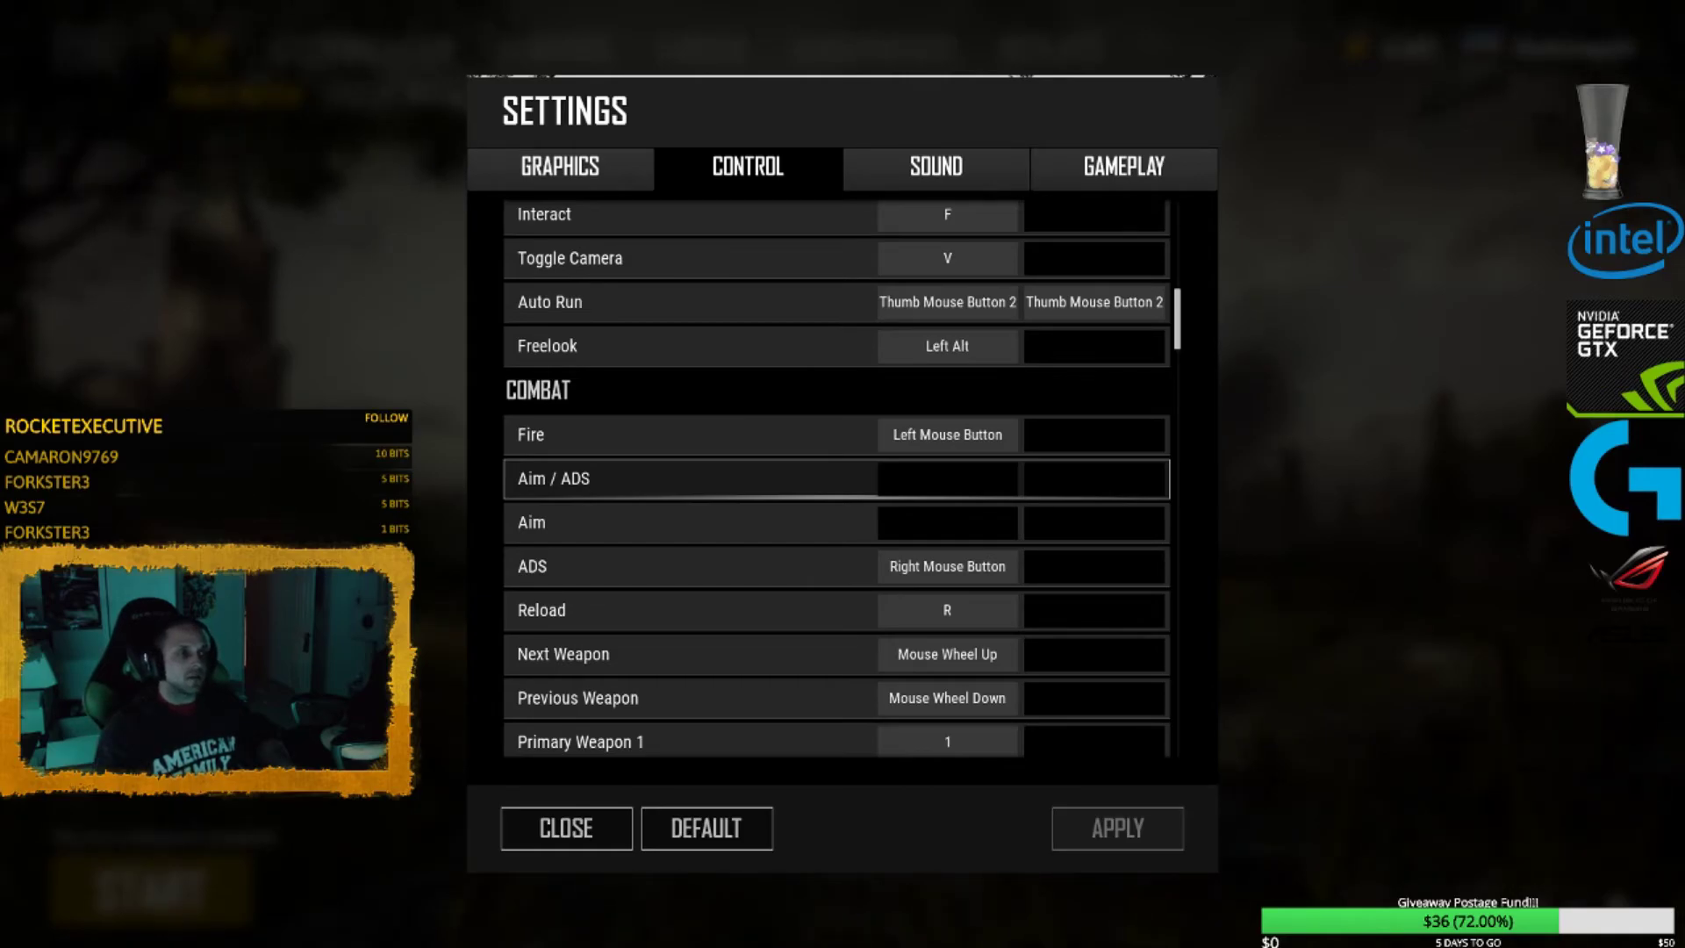
Step: Try Green, Purple and Pink crosshair colours in the Gameplay settings
{"action": "scroll", "coordinate": [838, 478], "scroll_direction": "down", "scroll_amount": 4}
{"action": "scroll", "coordinate": [839, 479], "scroll_direction": "up", "scroll_amount": 6}
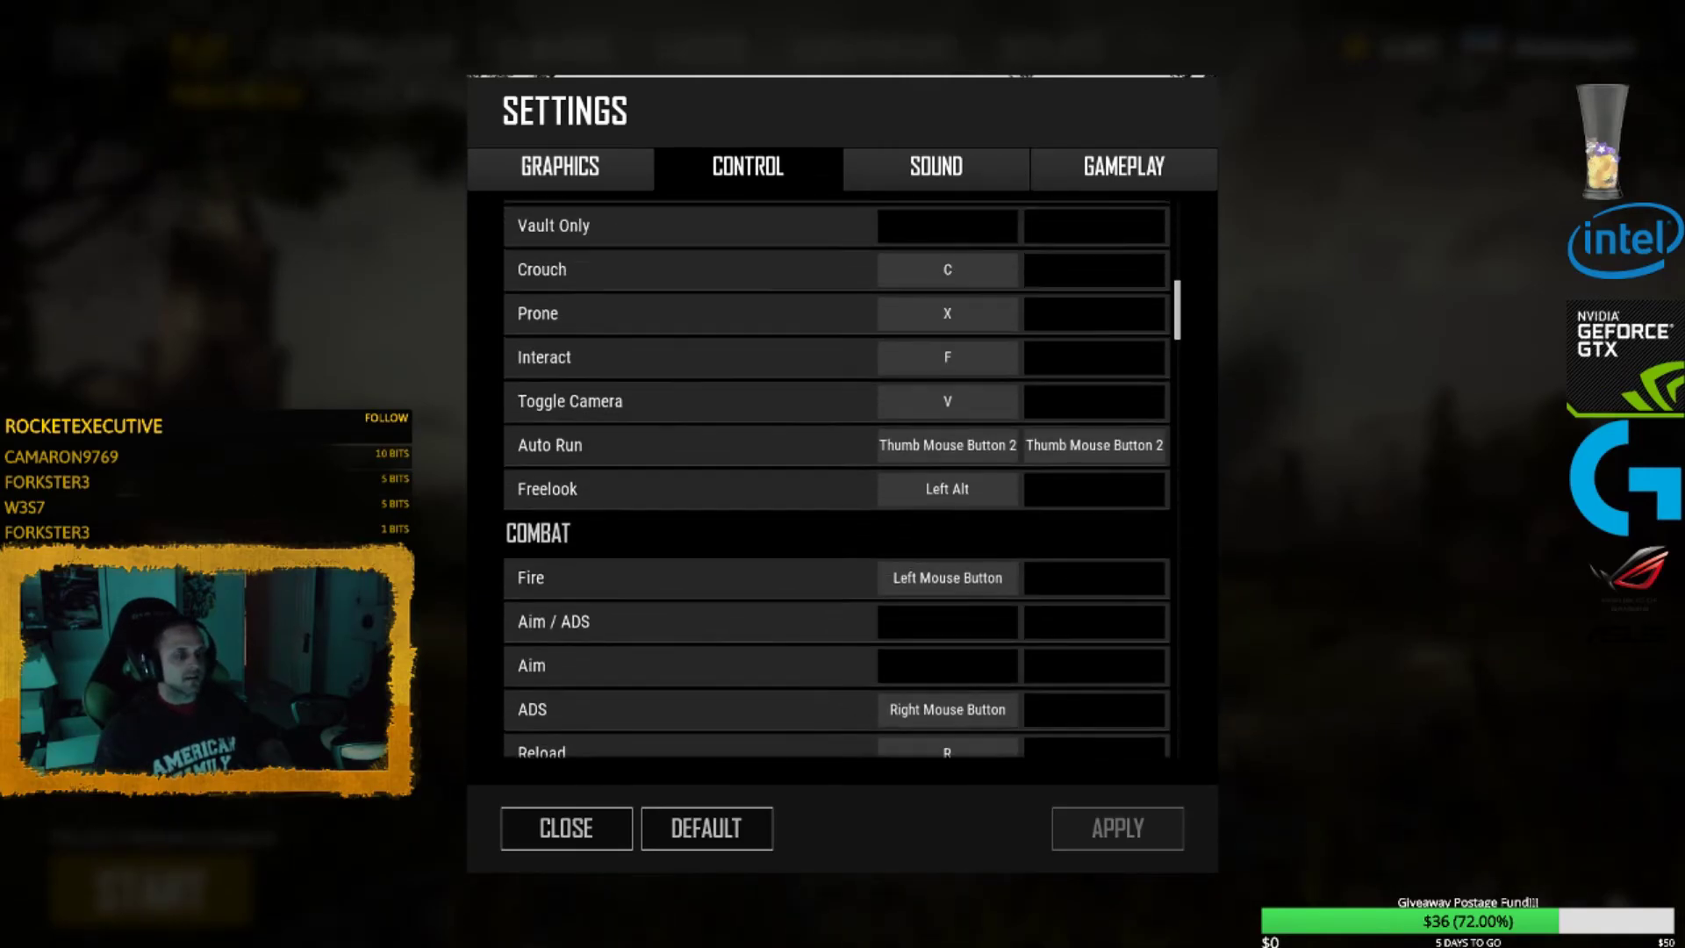
{"action": "scroll", "coordinate": [838, 479], "scroll_direction": "up", "scroll_amount": 12}
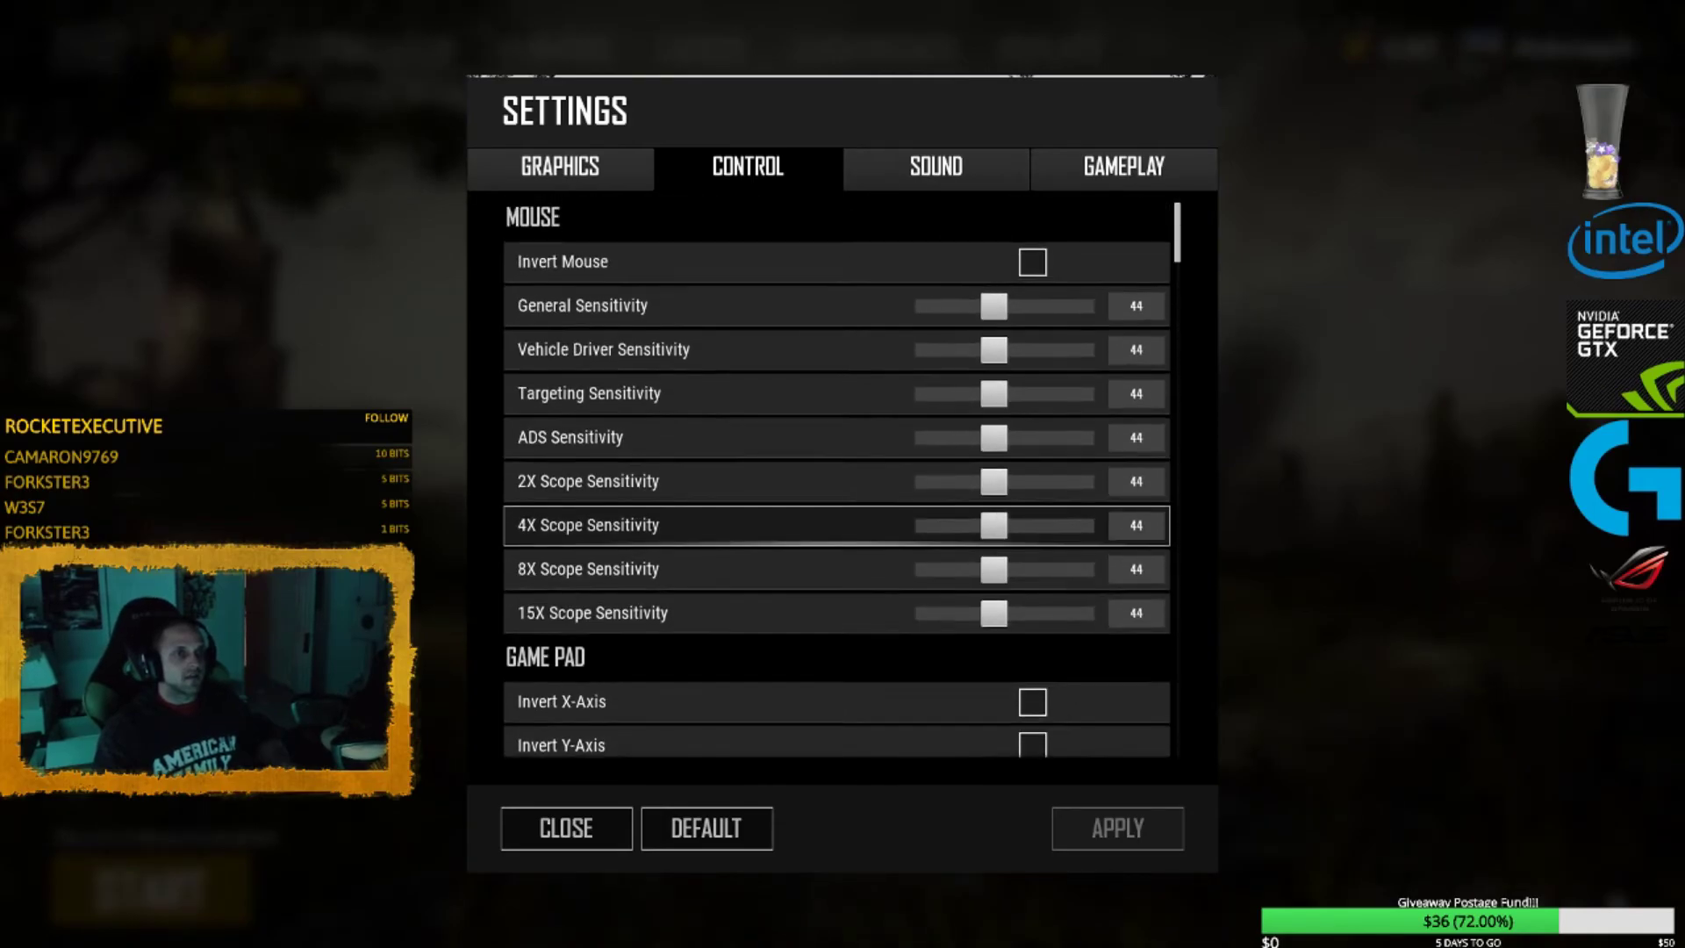
{"action": "left_click", "coordinate": [1124, 166]}
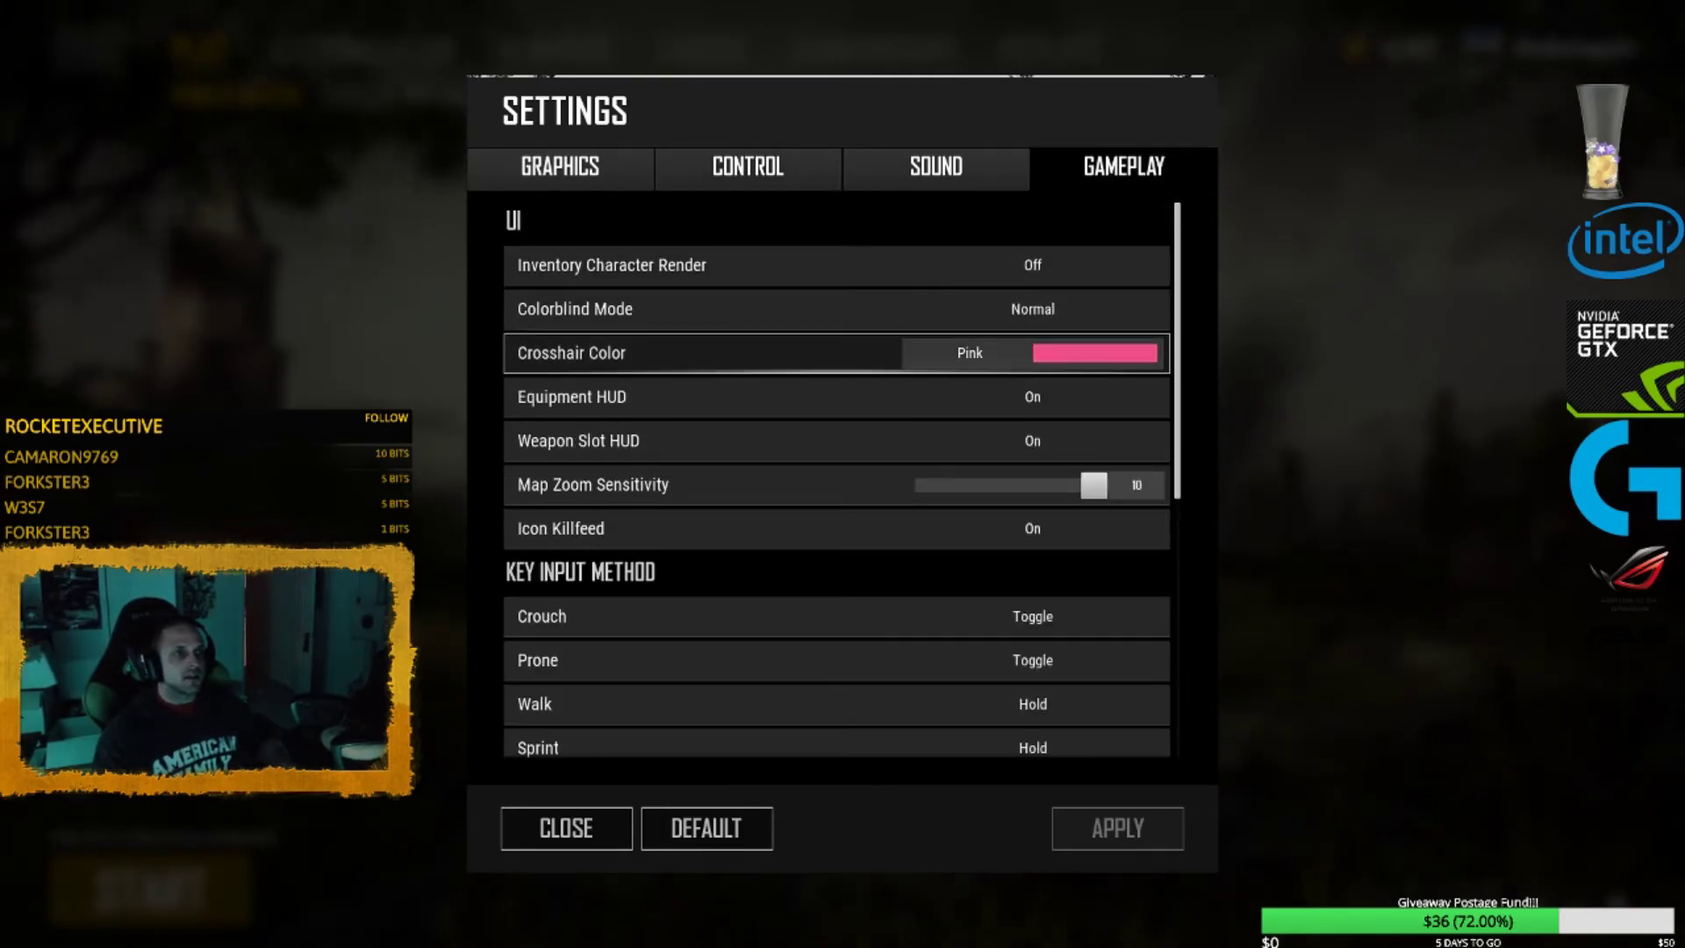
{"action": "left_click", "coordinate": [970, 353]}
{"action": "left_click", "coordinate": [975, 449]}
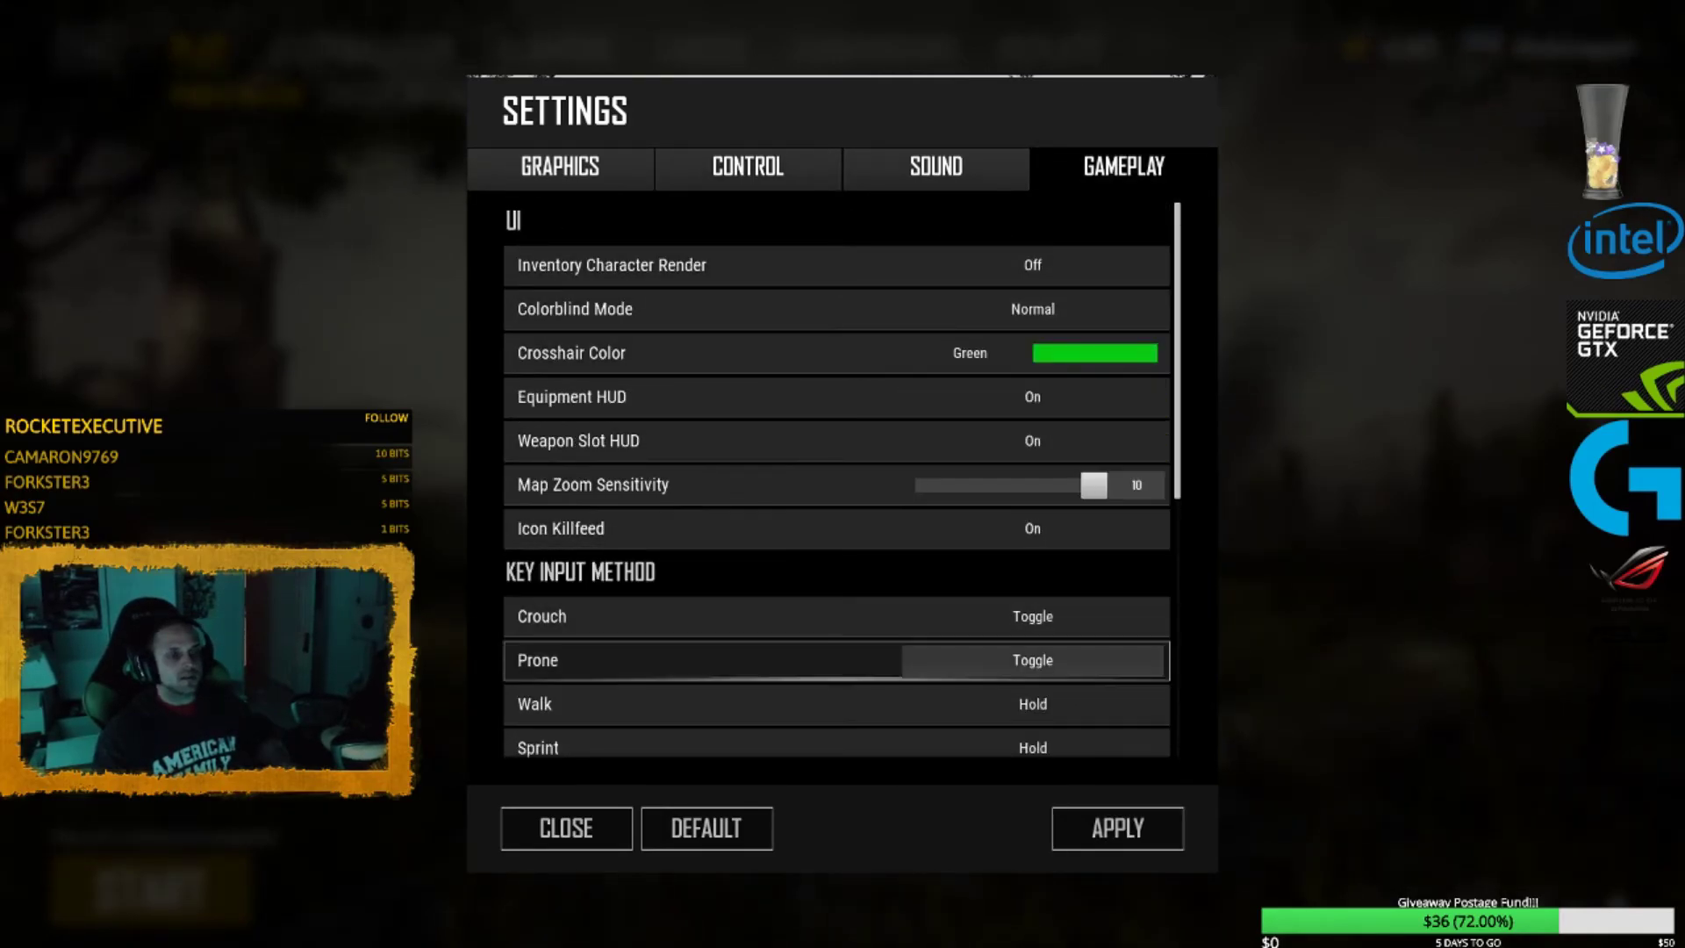
{"action": "left_click", "coordinate": [1032, 353]}
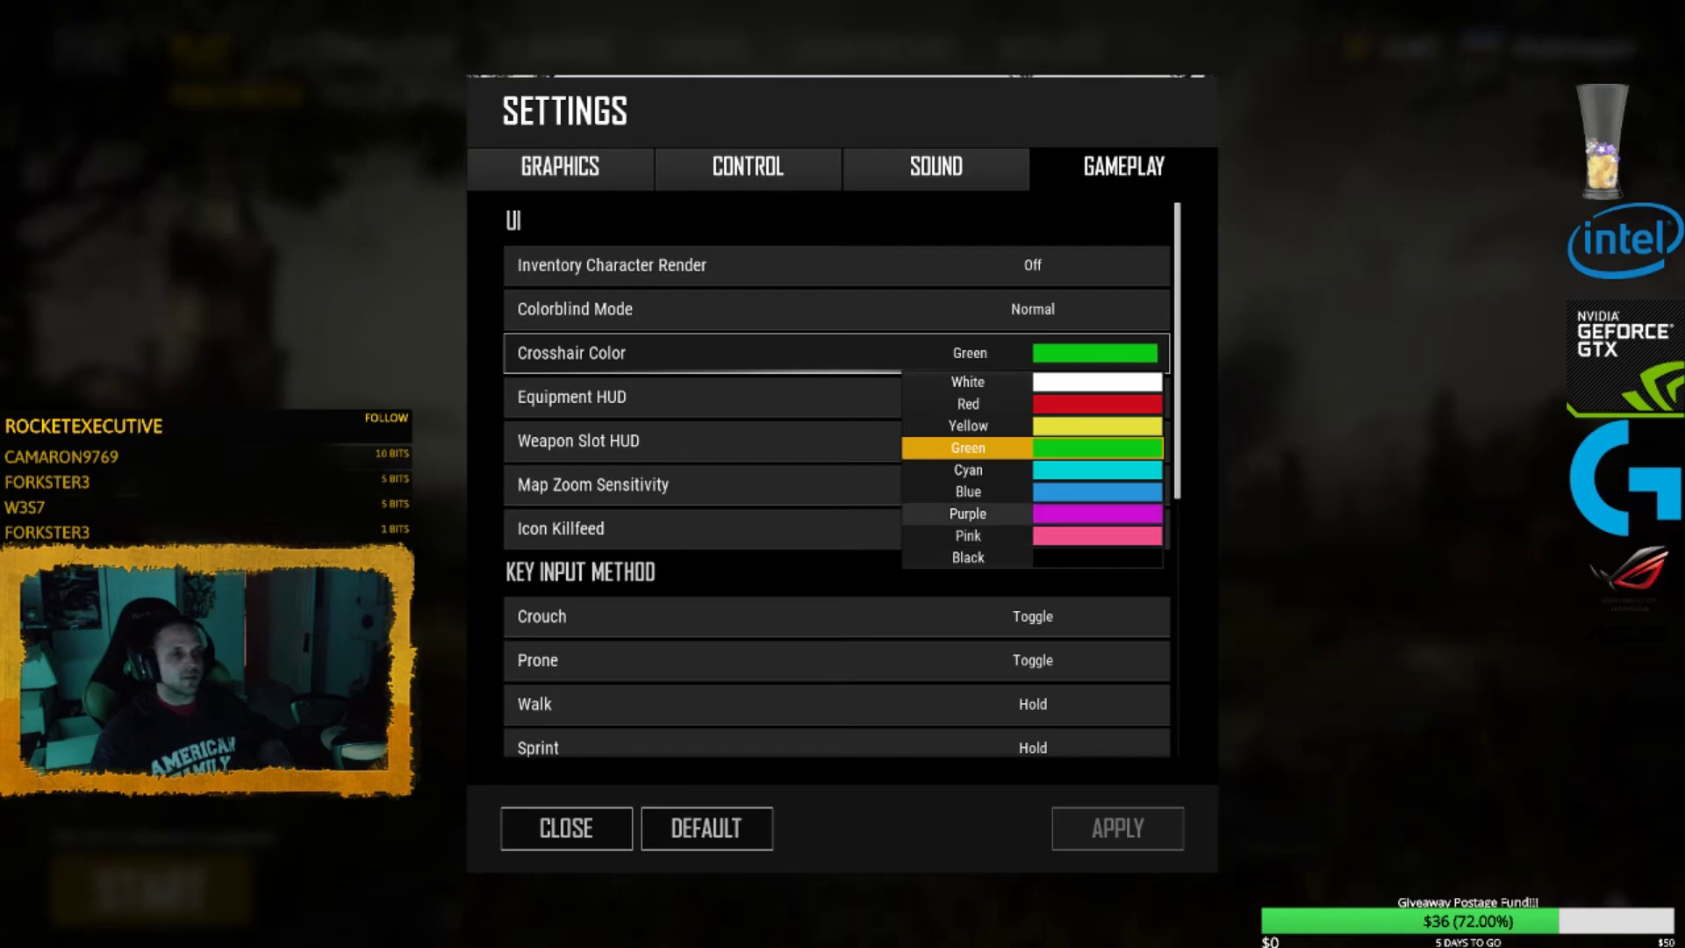
{"action": "left_click", "coordinate": [1010, 514]}
{"action": "left_click", "coordinate": [1010, 353]}
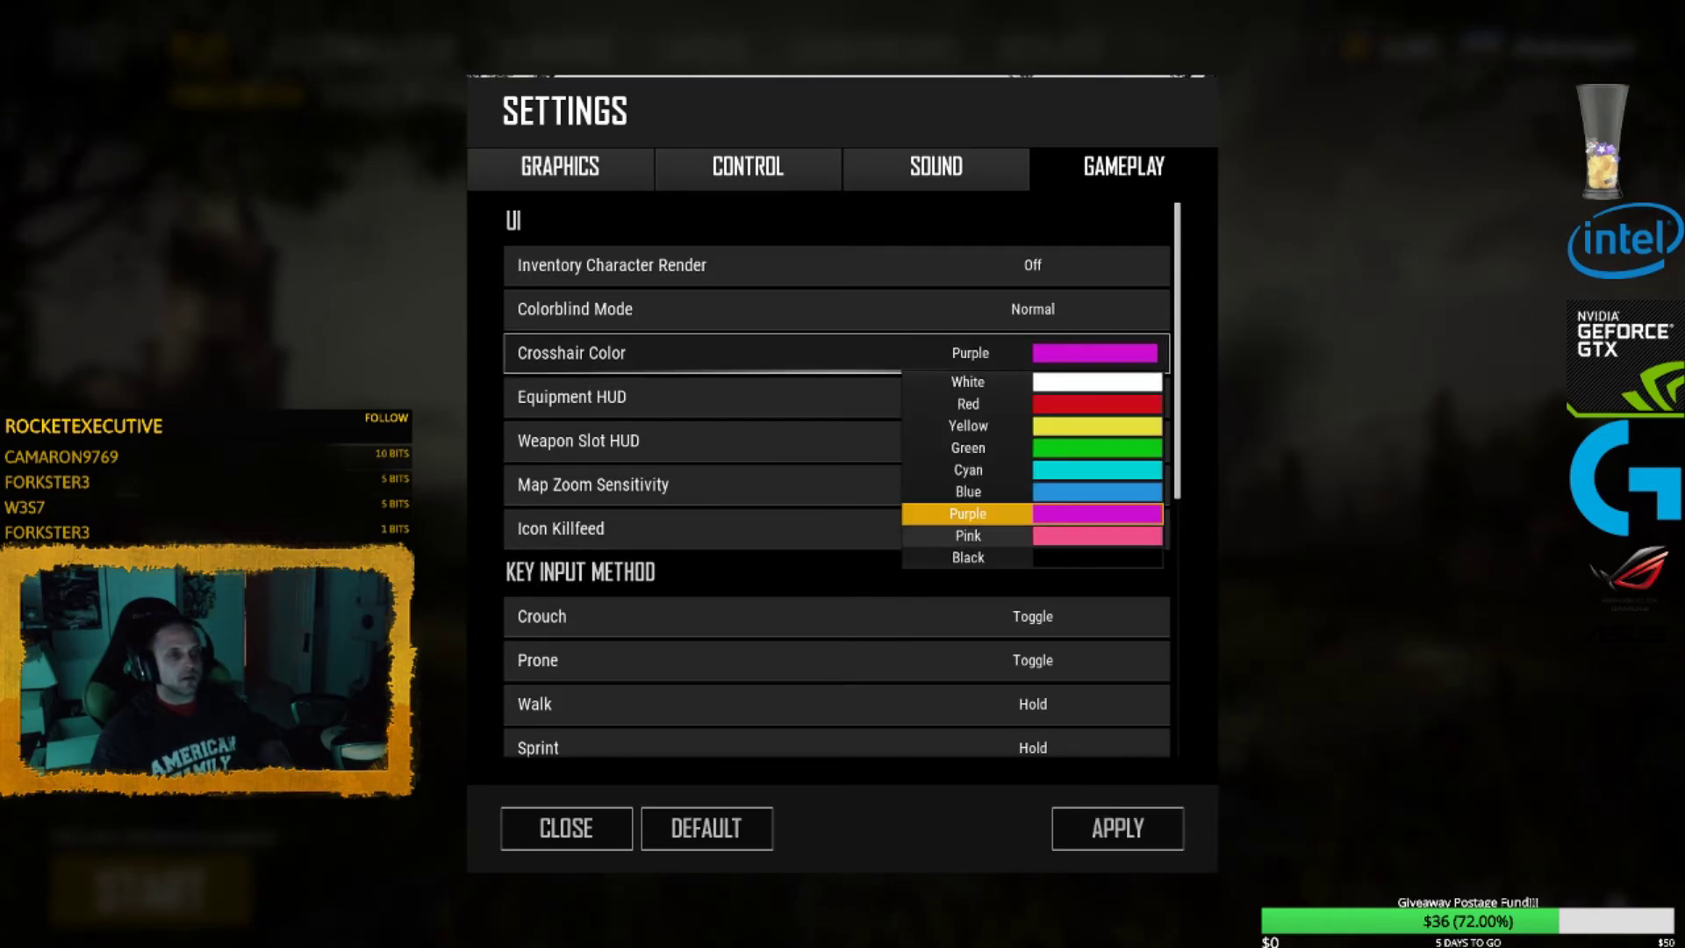
{"action": "left_click", "coordinate": [1010, 535]}
Step: Settle on a Purple crosshair, apply it, and bring up the Sound settings
{"action": "left_click", "coordinate": [1009, 353]}
{"action": "left_click", "coordinate": [1009, 513]}
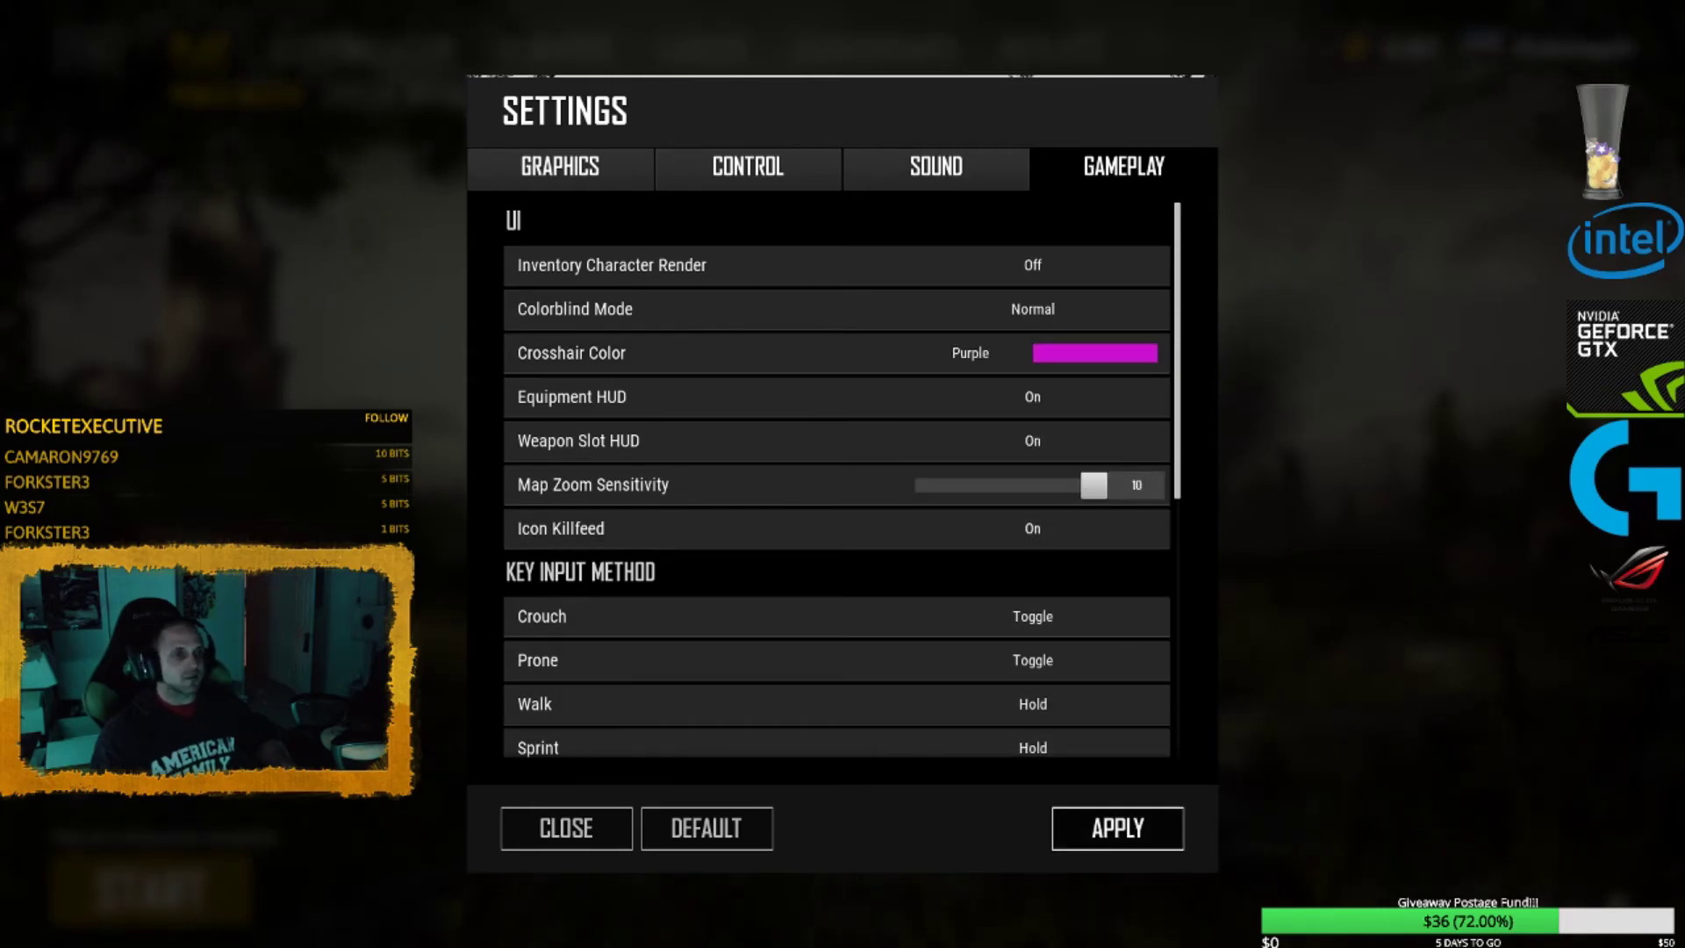
{"action": "left_click", "coordinate": [1118, 828]}
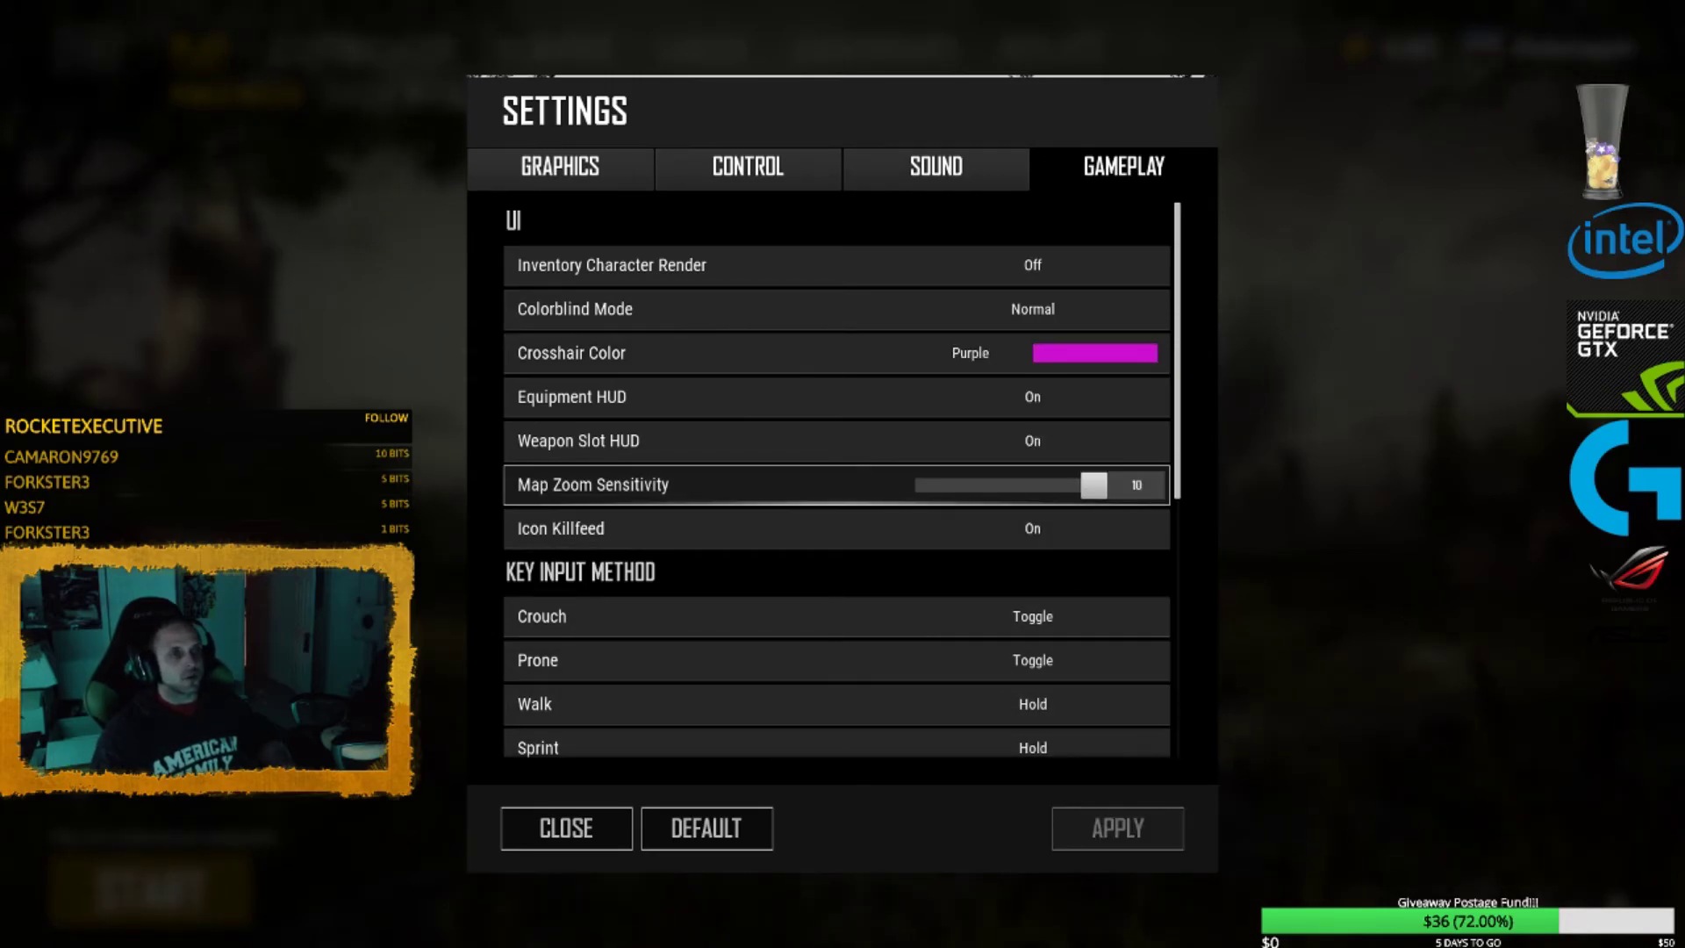
{"action": "left_click", "coordinate": [936, 167]}
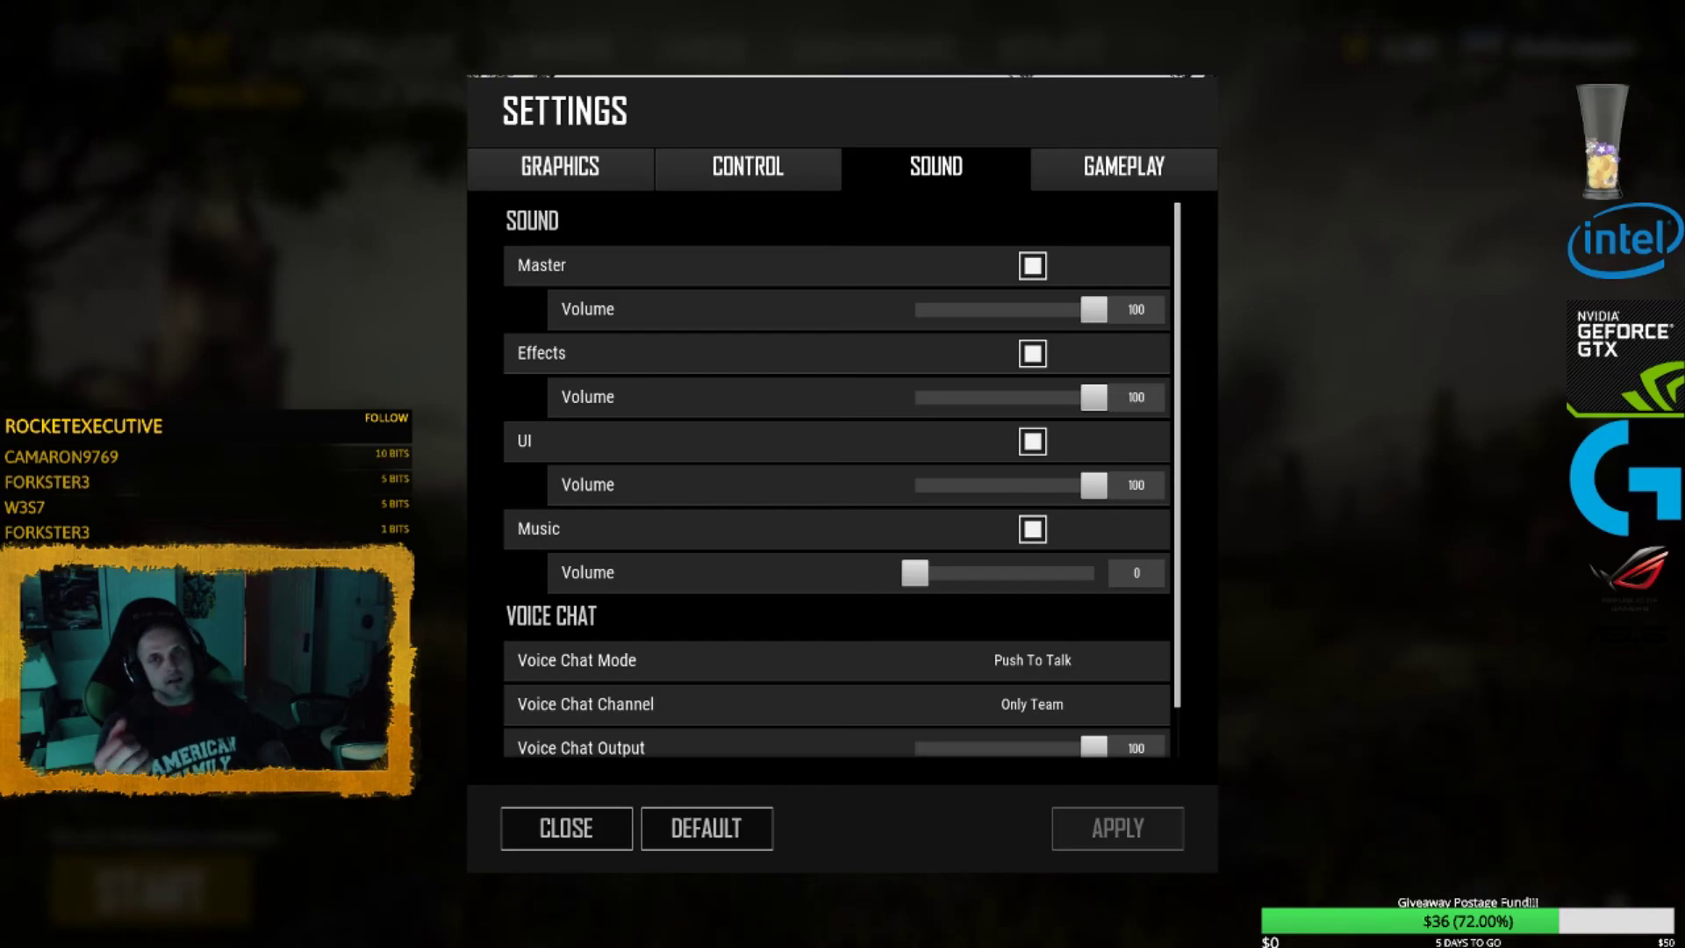
{"action": "scroll", "coordinate": [838, 479], "scroll_direction": "down", "scroll_amount": 2}
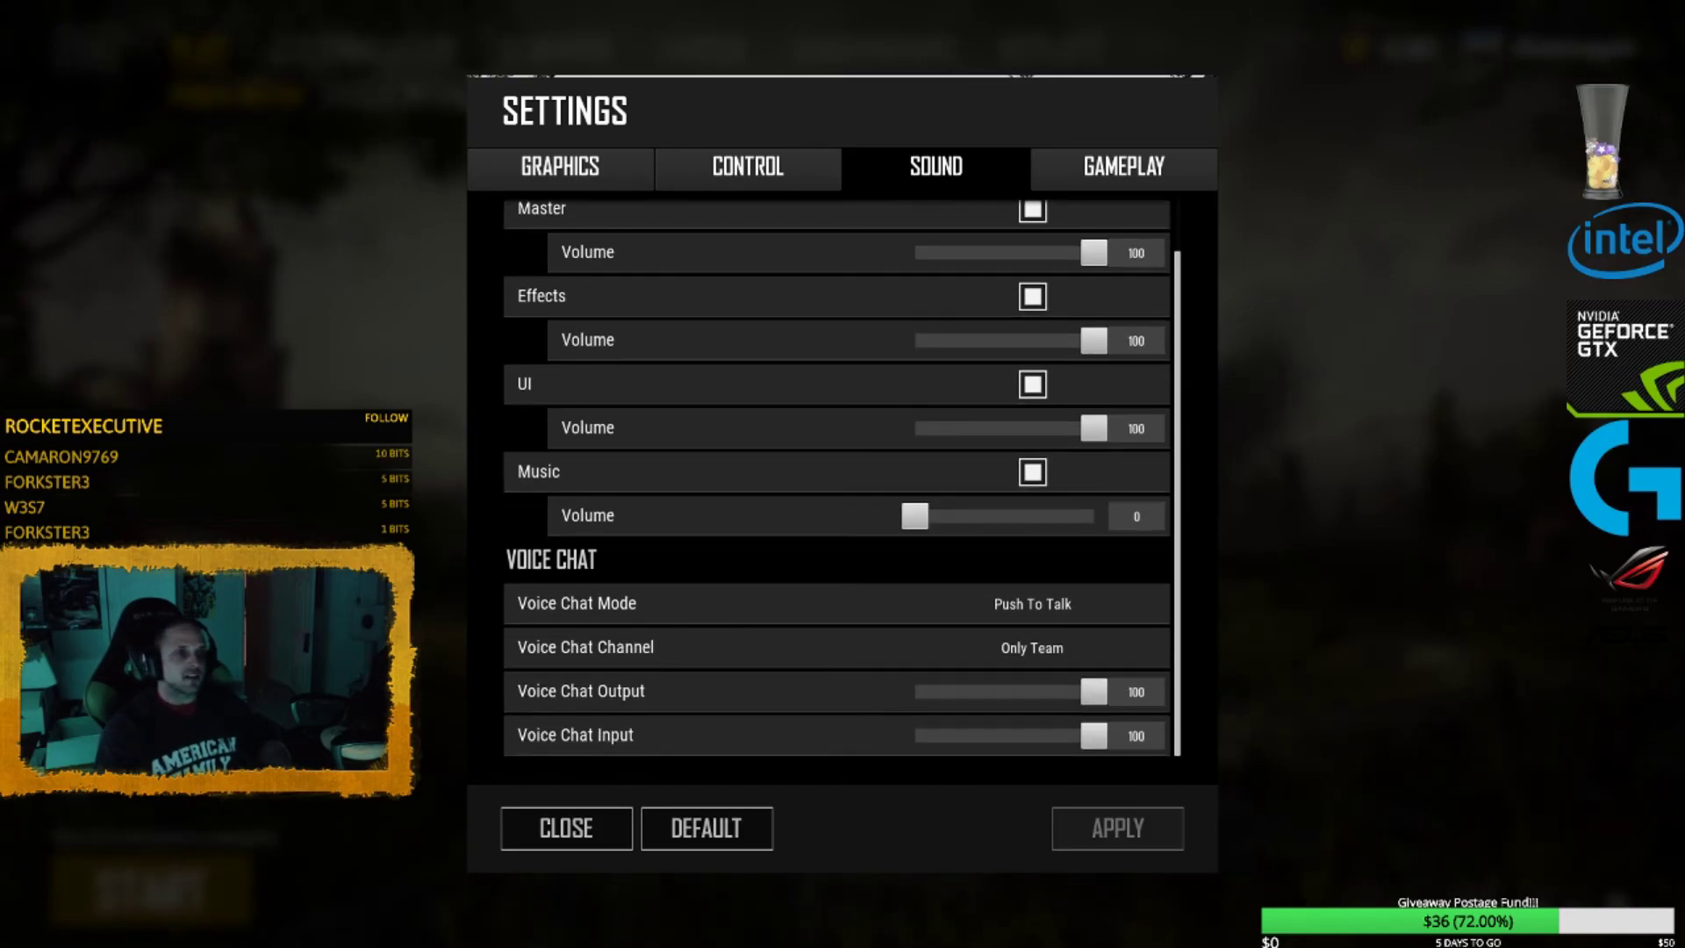
{"action": "scroll", "coordinate": [838, 573], "scroll_direction": "up", "scroll_amount": 2}
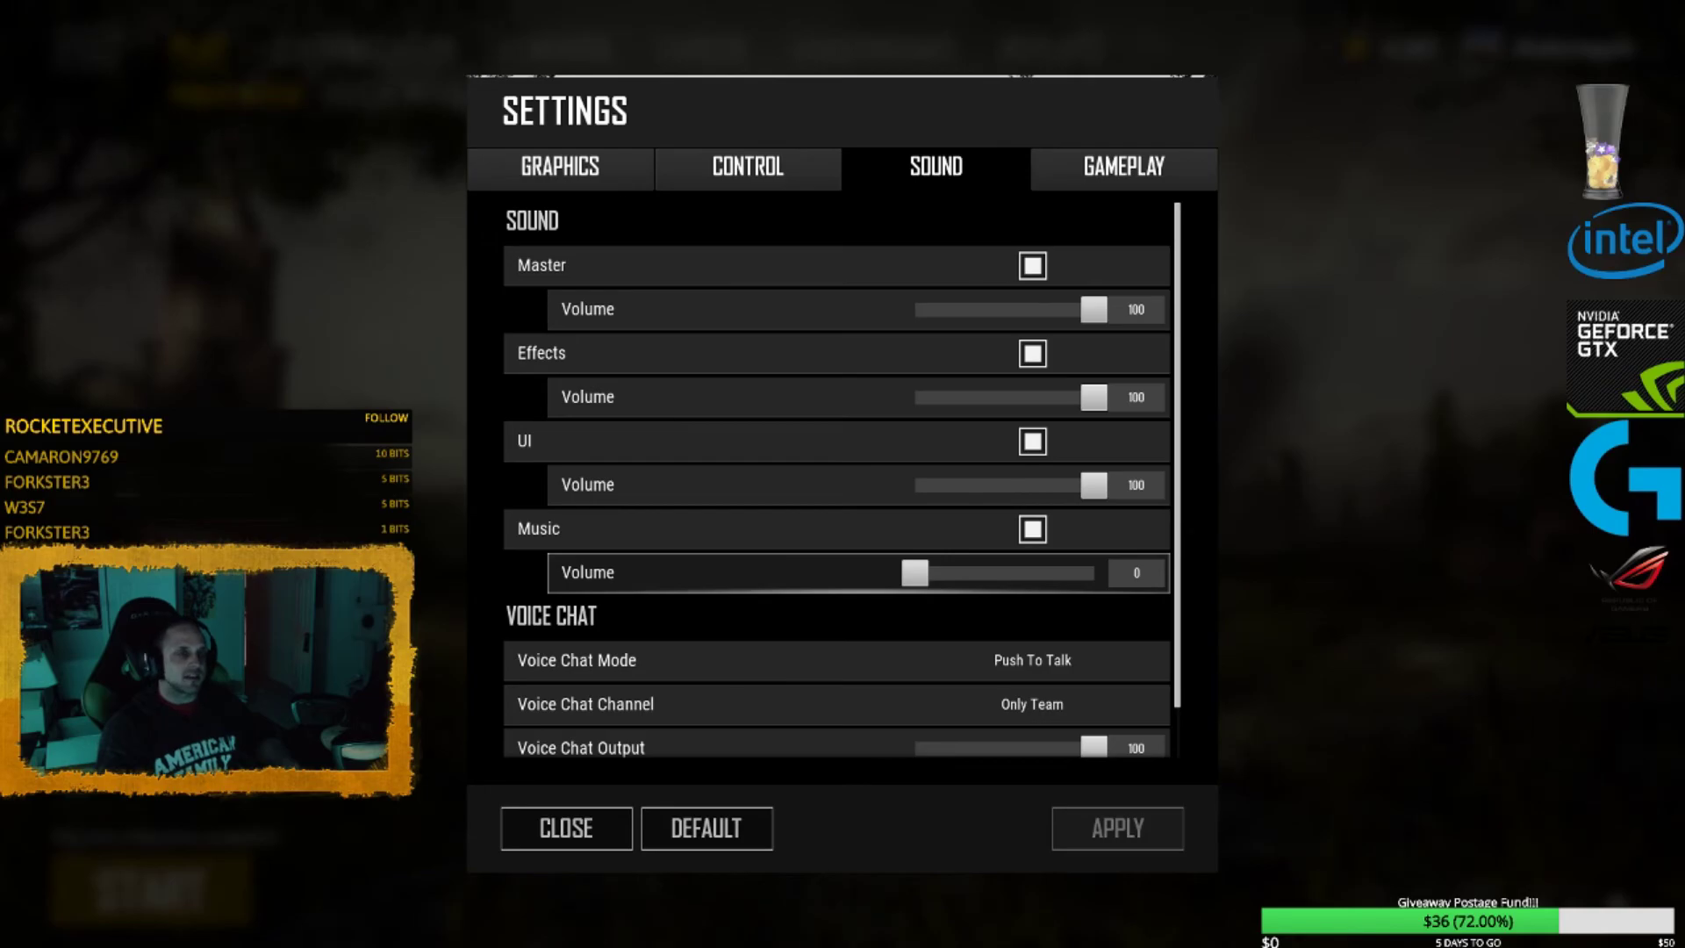
Step: Scroll through the Control sensitivity options, then close settings back to the main lobby
{"action": "left_click", "coordinate": [748, 167]}
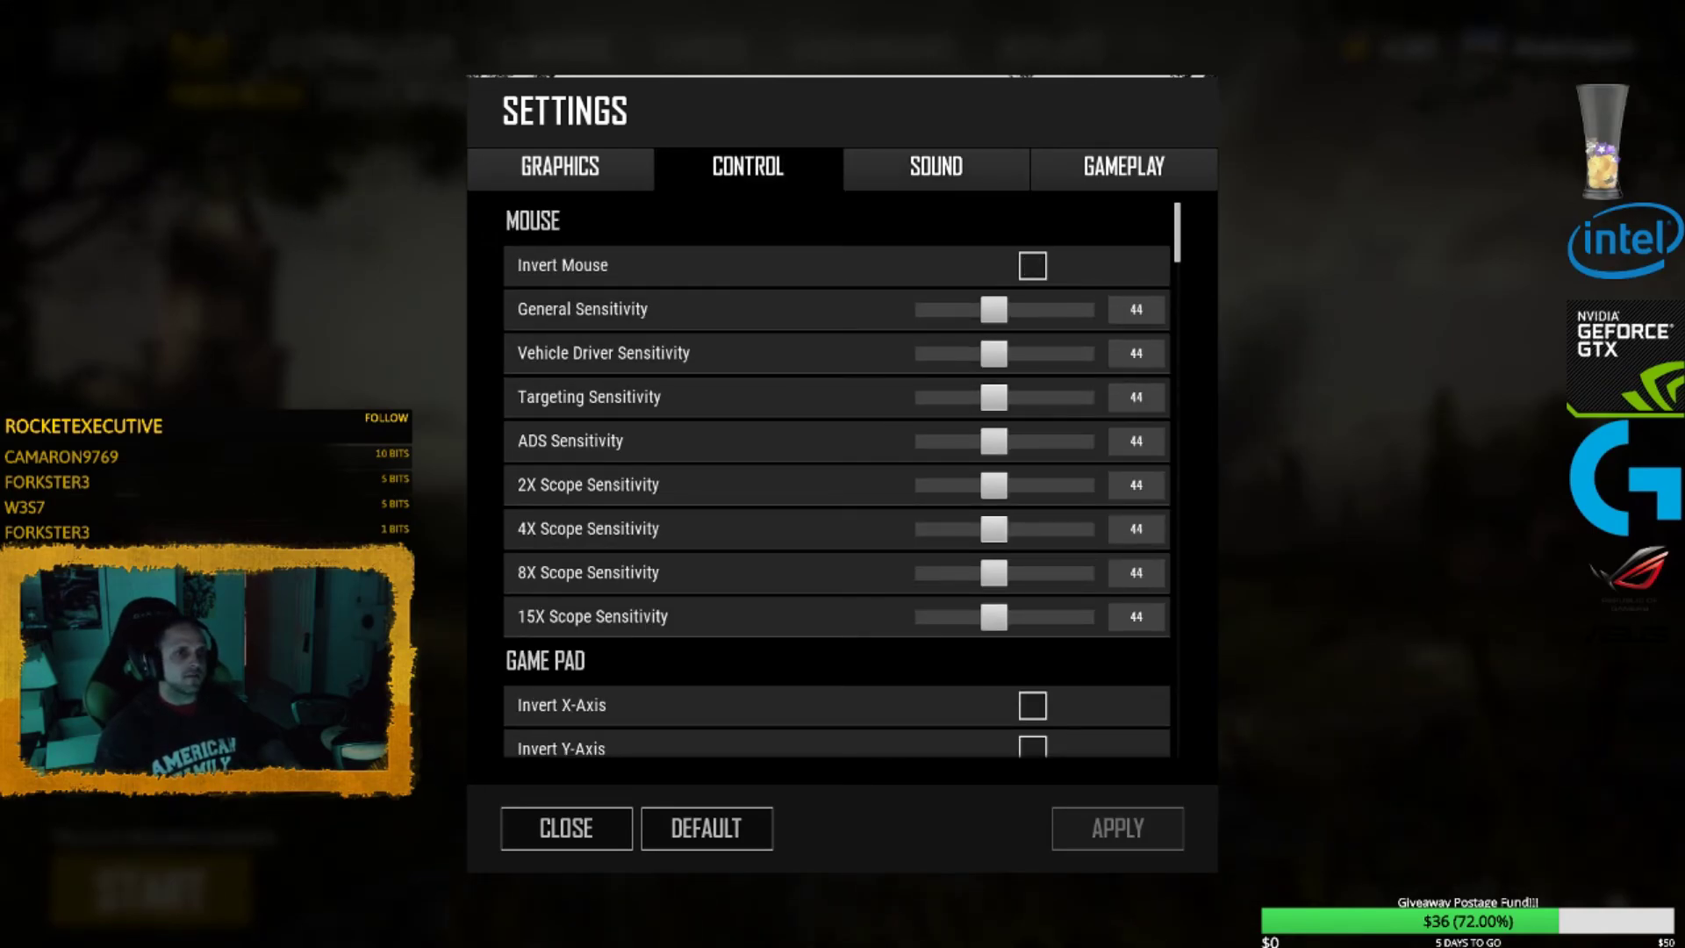
{"action": "scroll", "coordinate": [837, 477], "scroll_direction": "down", "scroll_amount": 5}
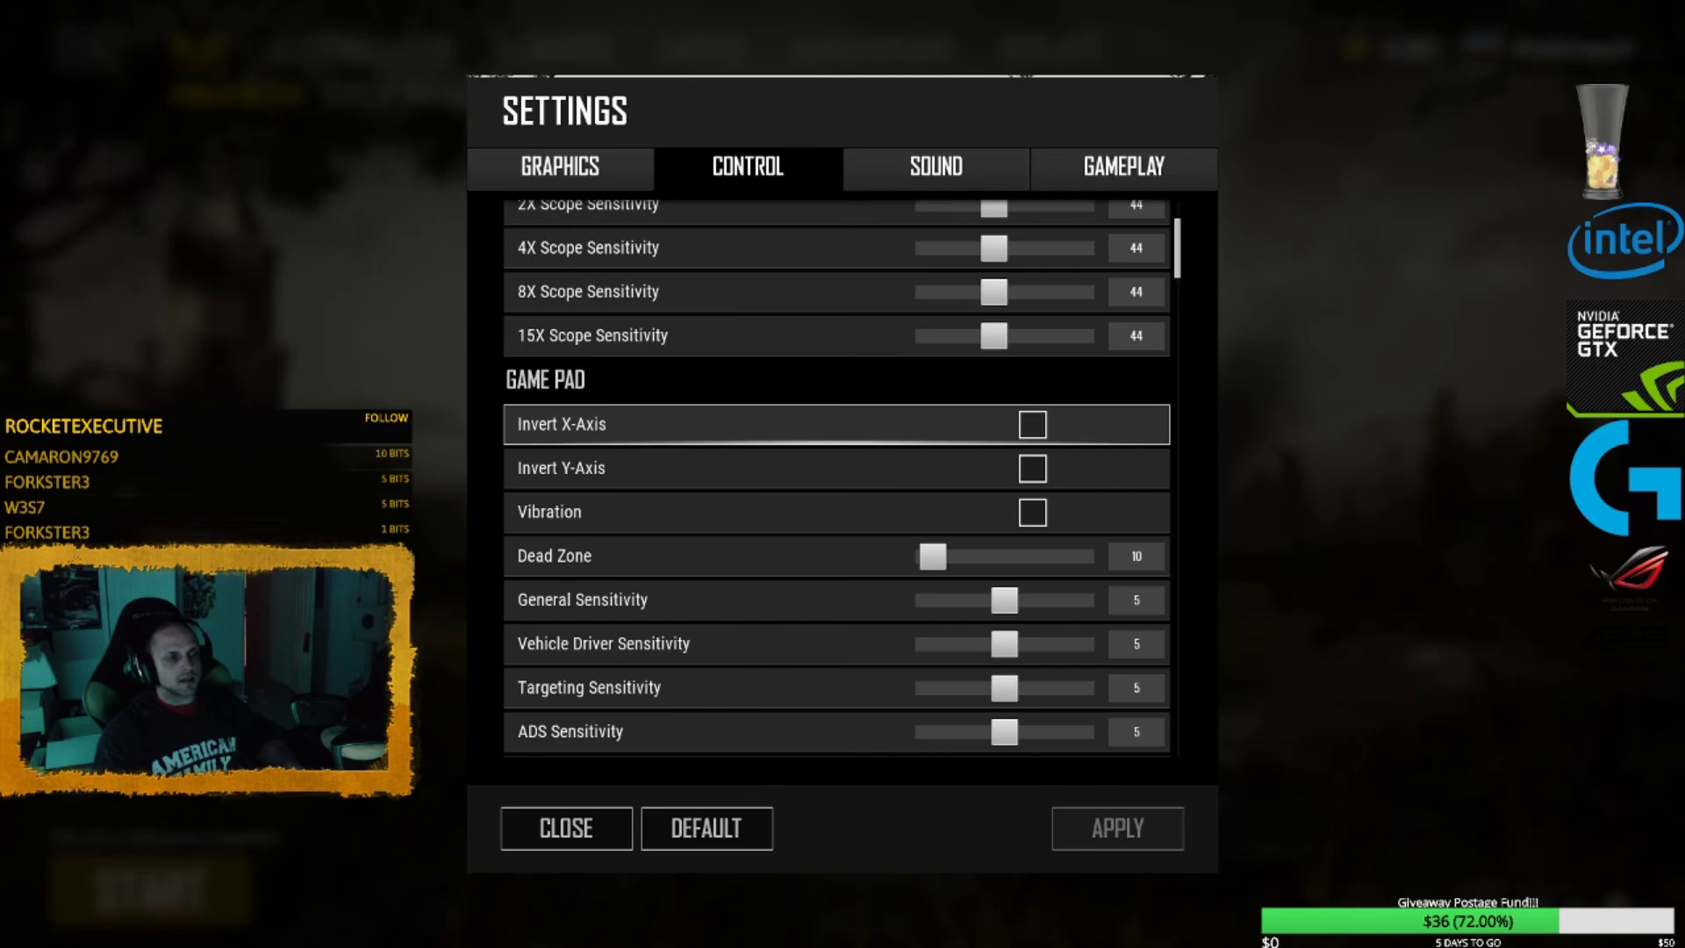
{"action": "scroll", "coordinate": [837, 410], "scroll_direction": "up", "scroll_amount": 5}
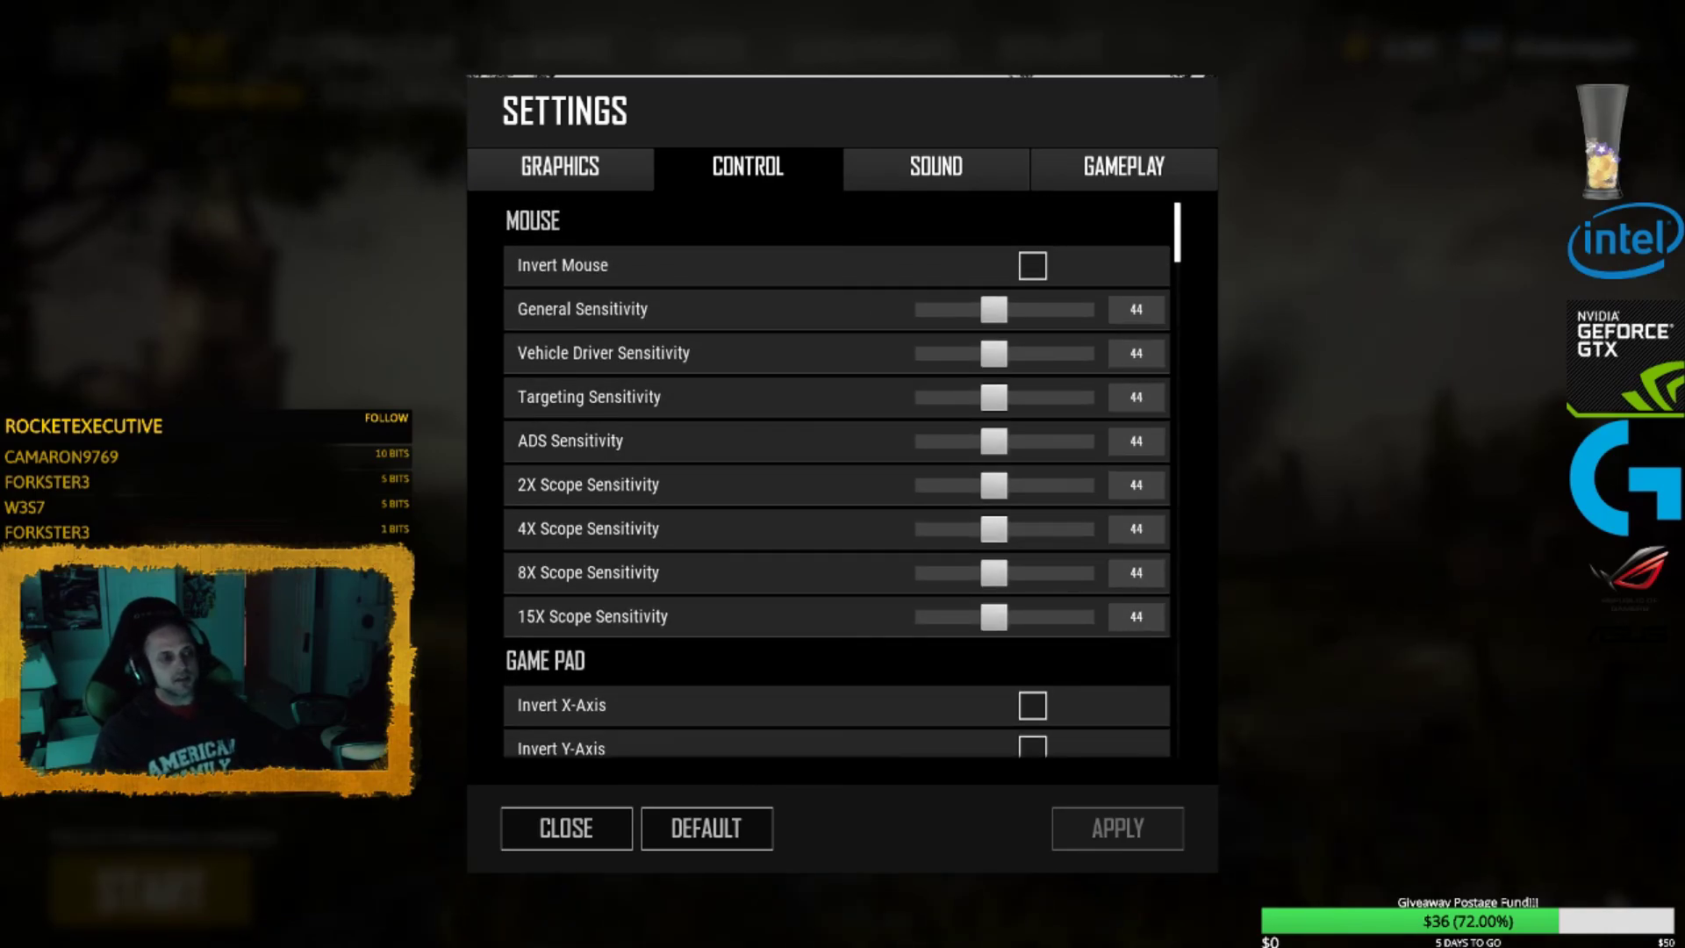
{"action": "left_click", "coordinate": [566, 828]}
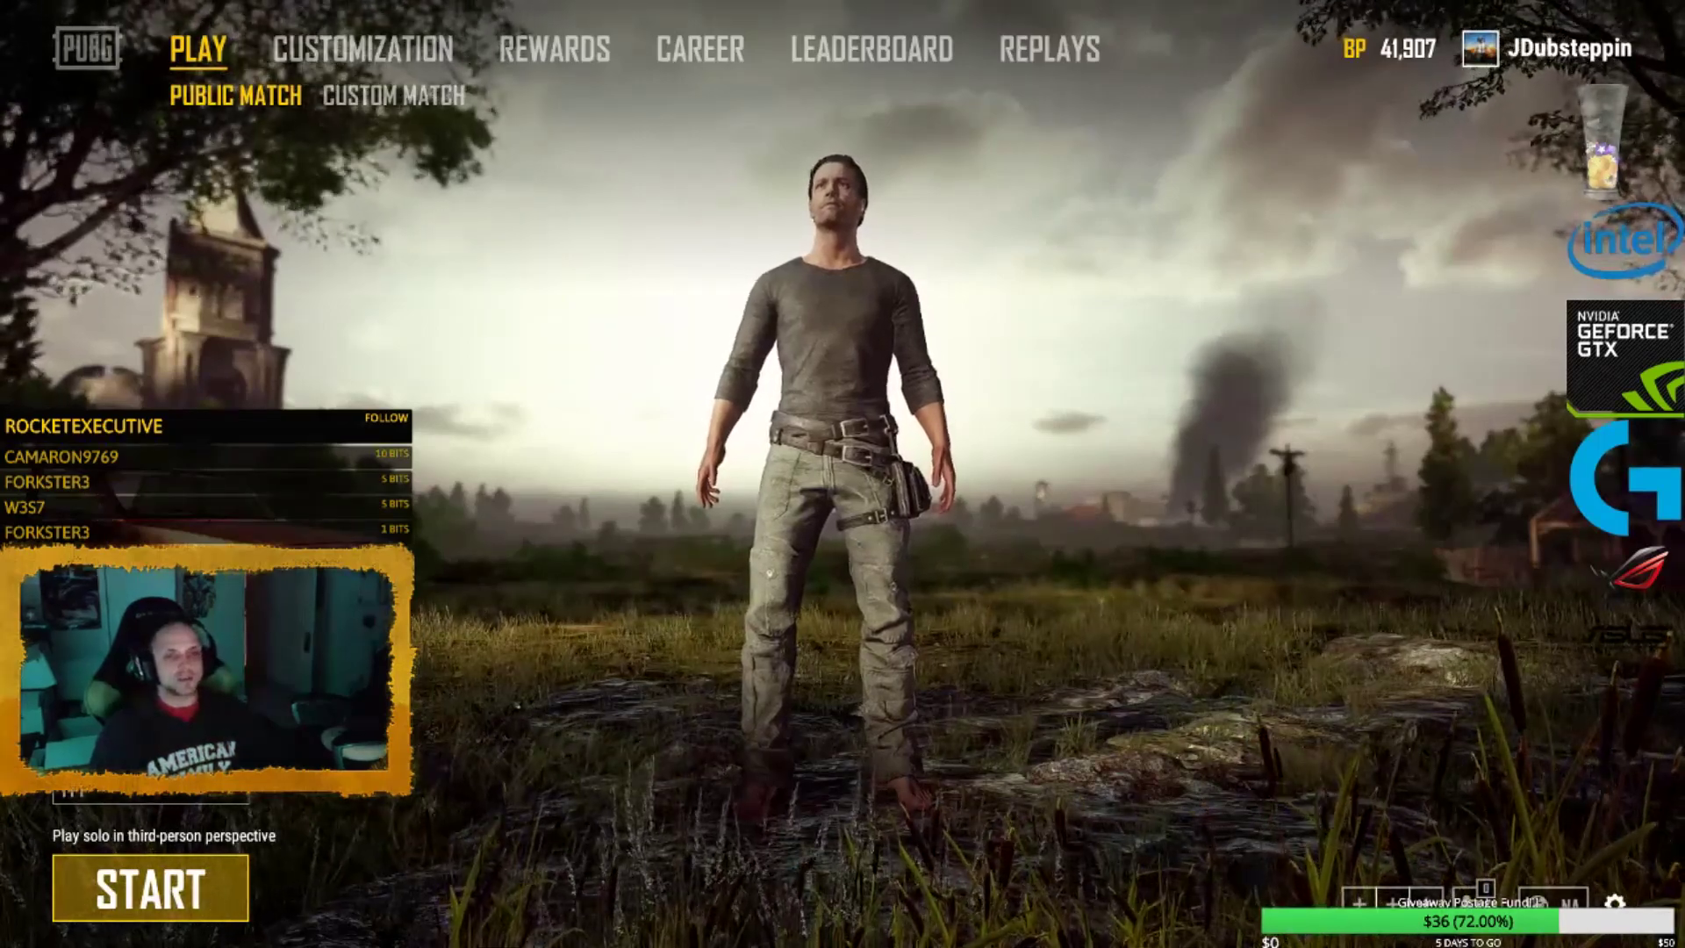
Step: Exit the game from the Esc system menu and confirm the quit
{"action": "key", "text": "Escape"}
{"action": "left_click", "coordinate": [842, 589]}
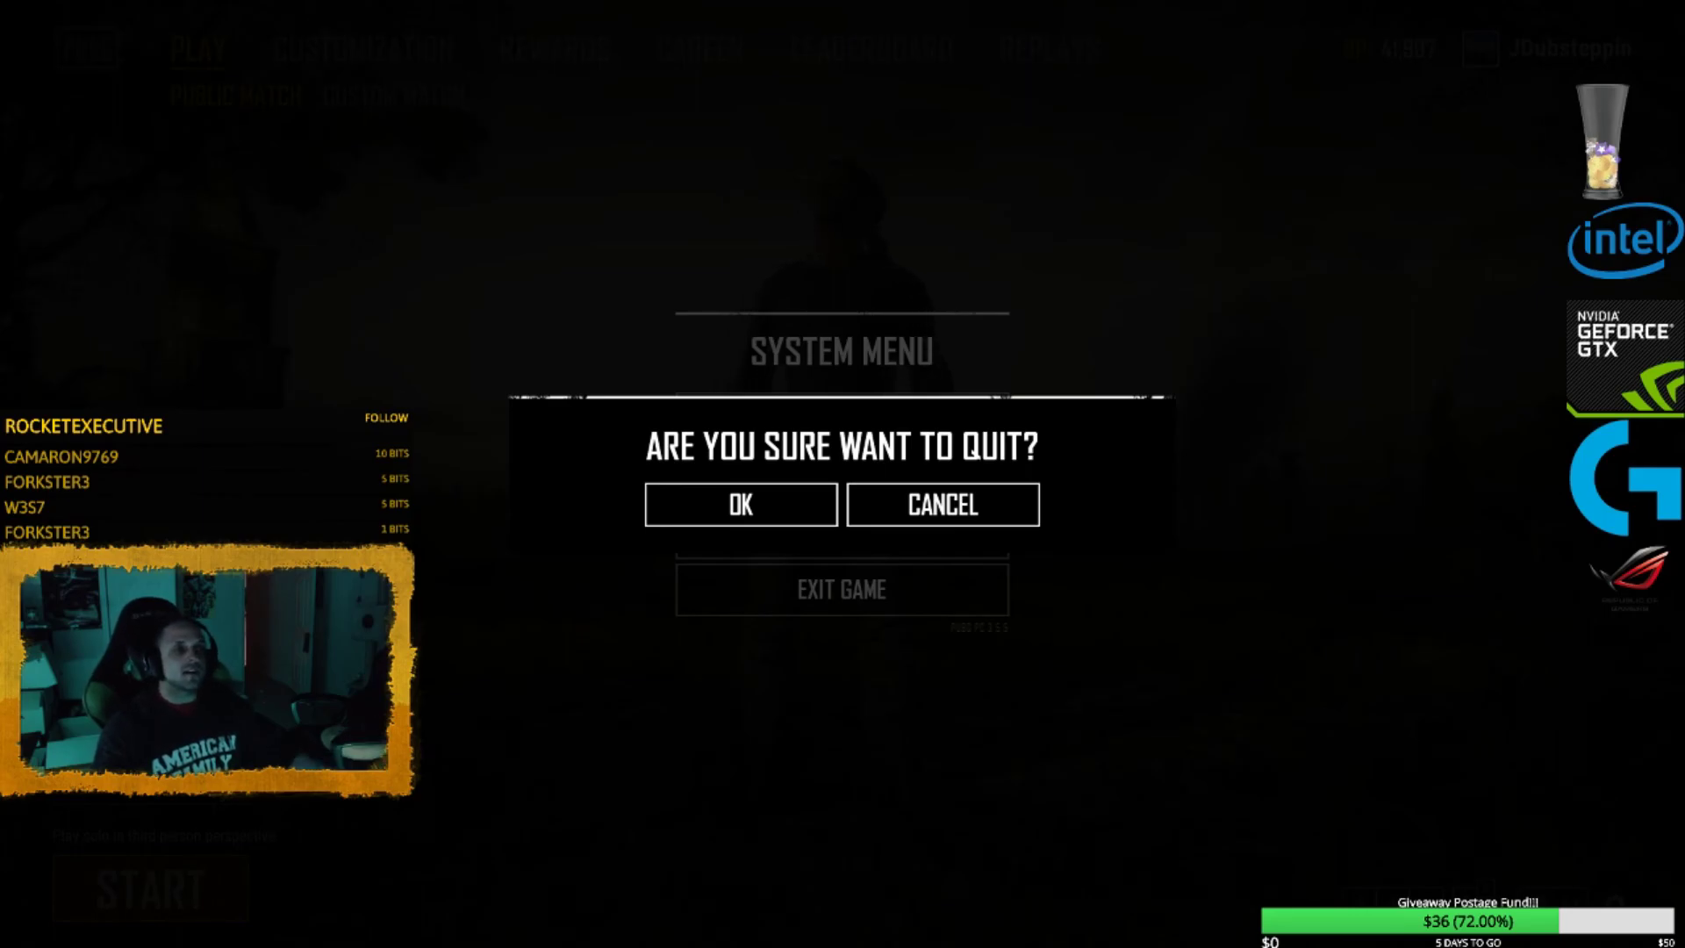
{"action": "left_click", "coordinate": [741, 505]}
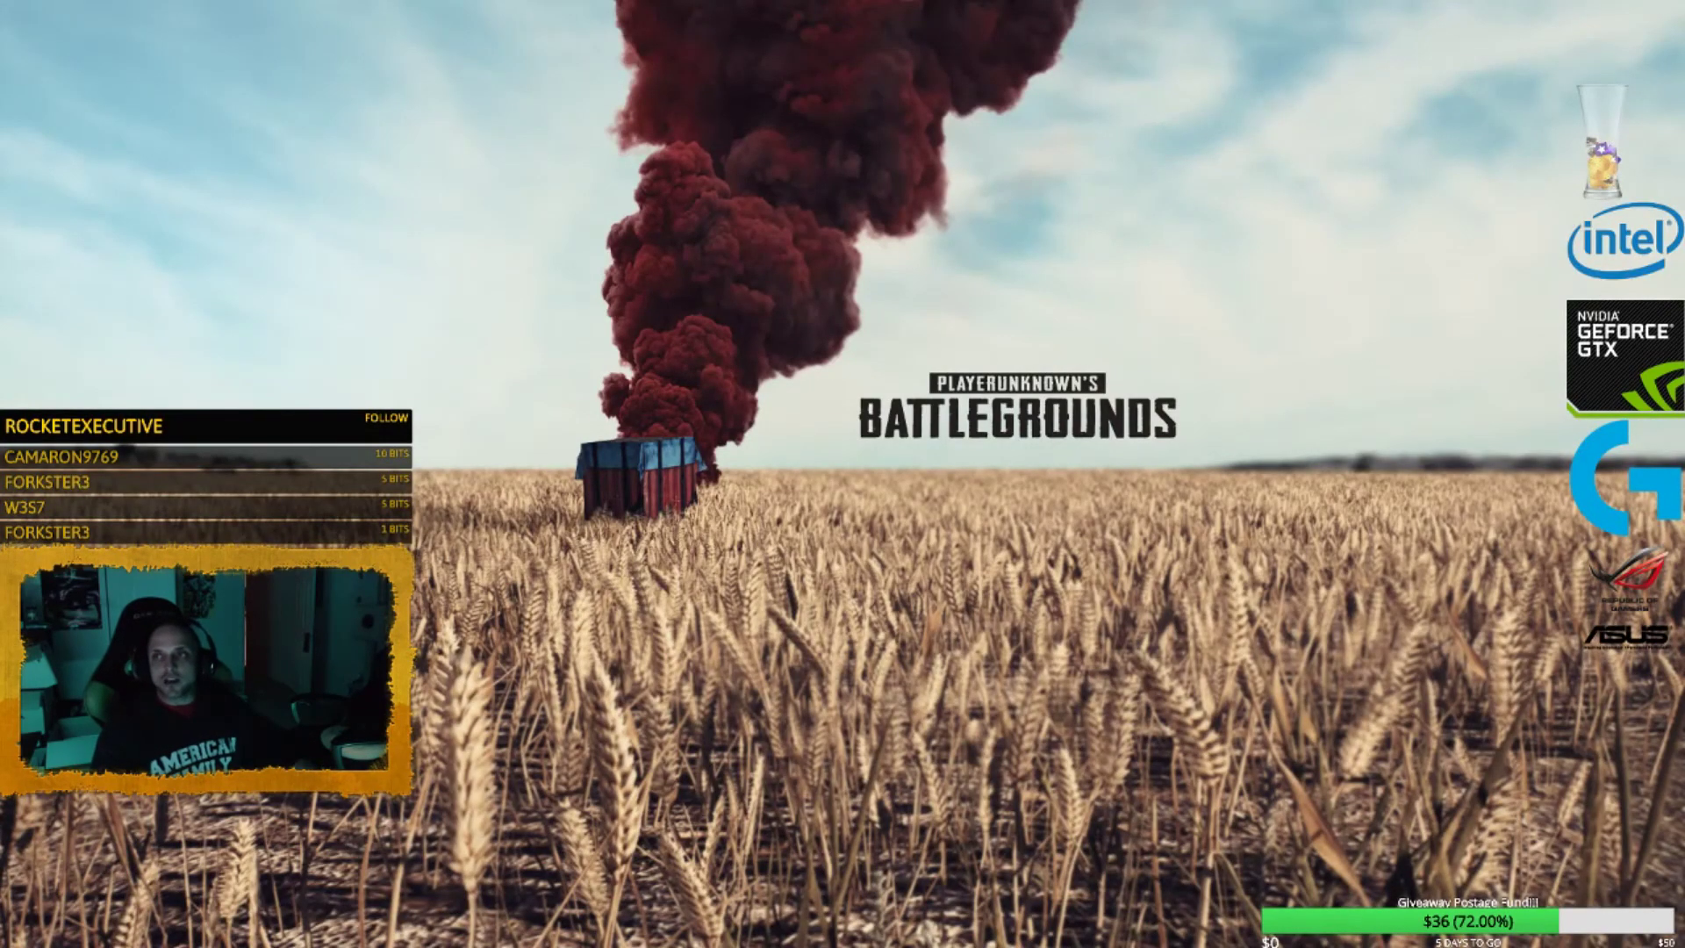